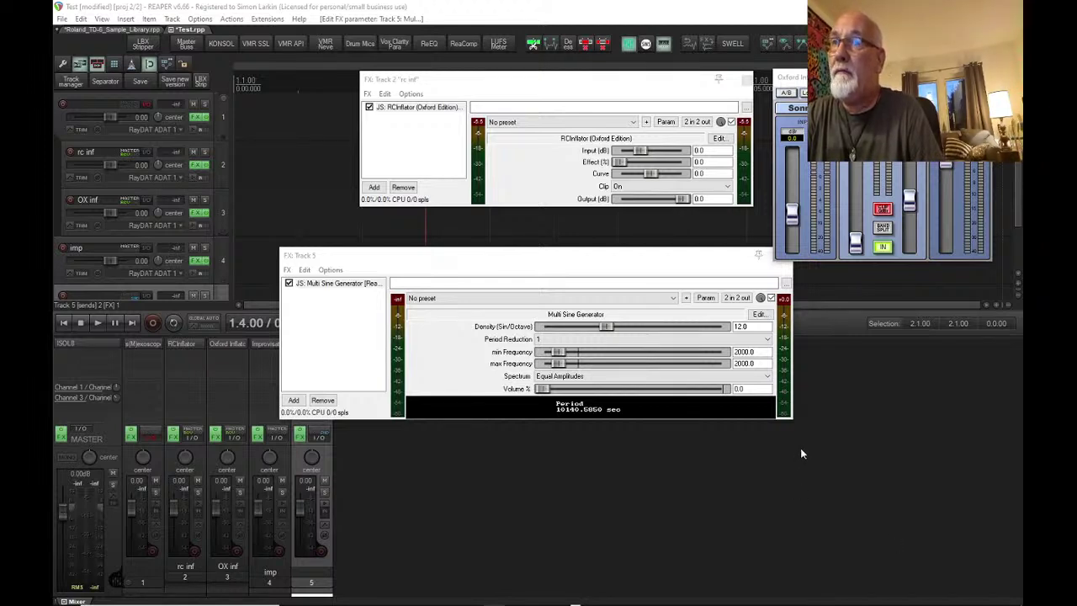
- Open Track 1's FX chain with the s(M)exoscope plugin and place its window below the RCInflator window
left_click(197, 125)
left_click(197, 124)
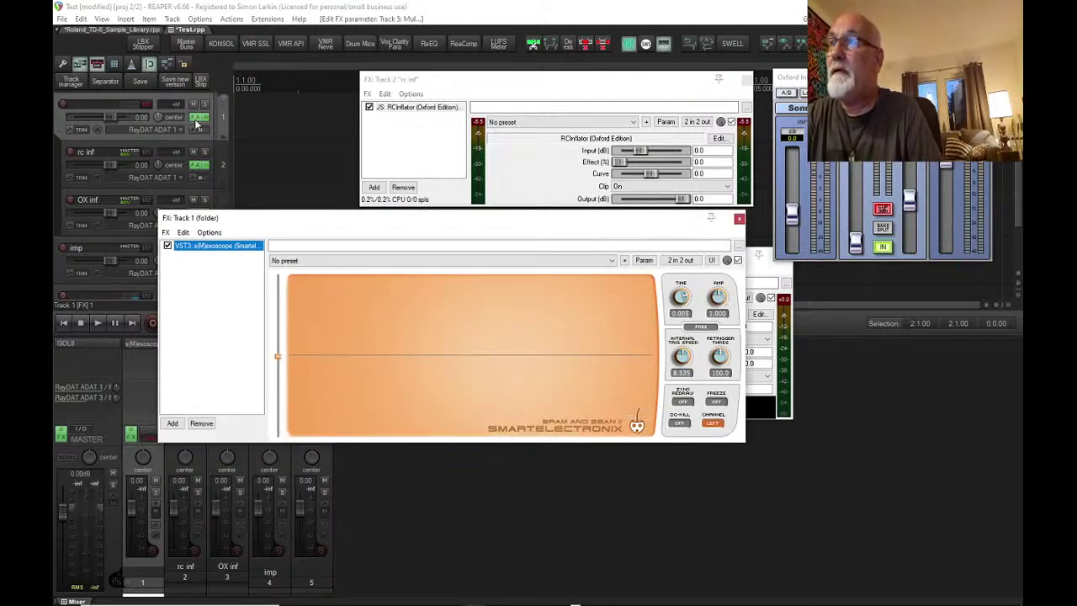
left_click_drag(404, 228, 500, 315)
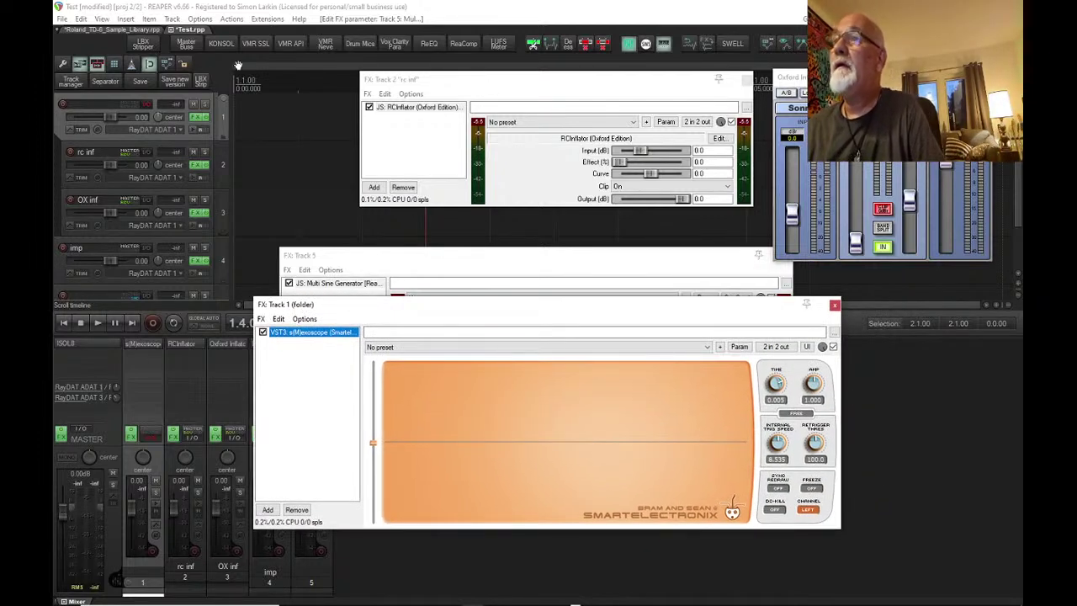
left_click(221, 124)
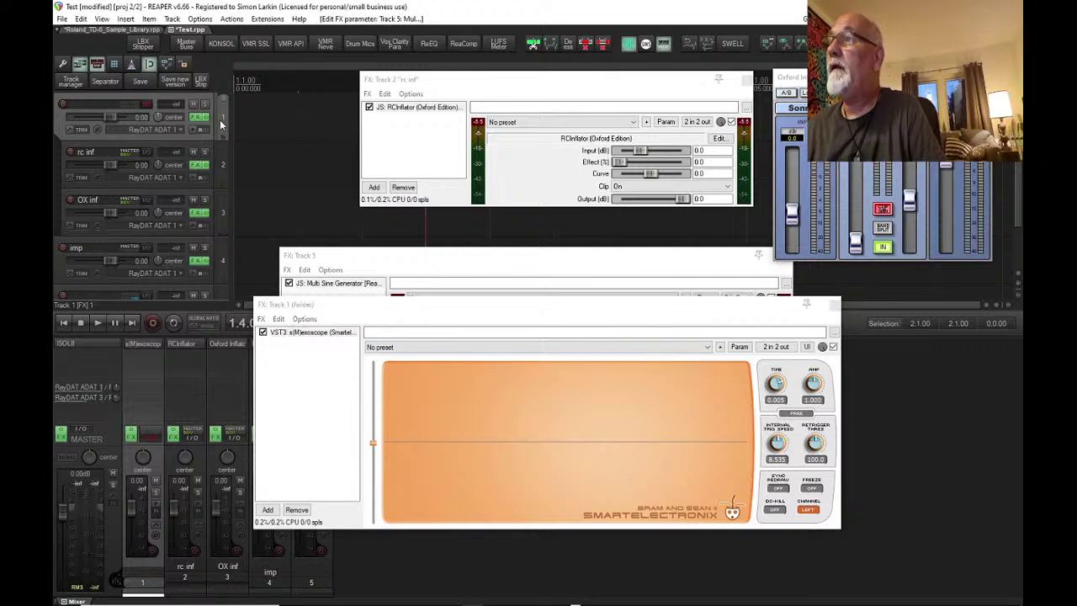
left_click(199, 117)
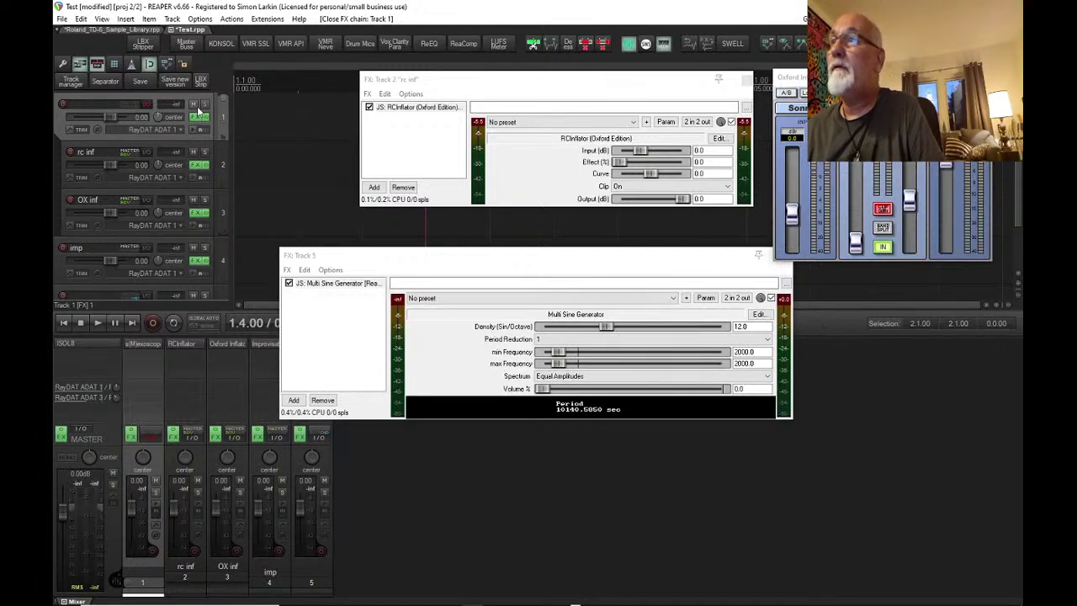
left_click(199, 116)
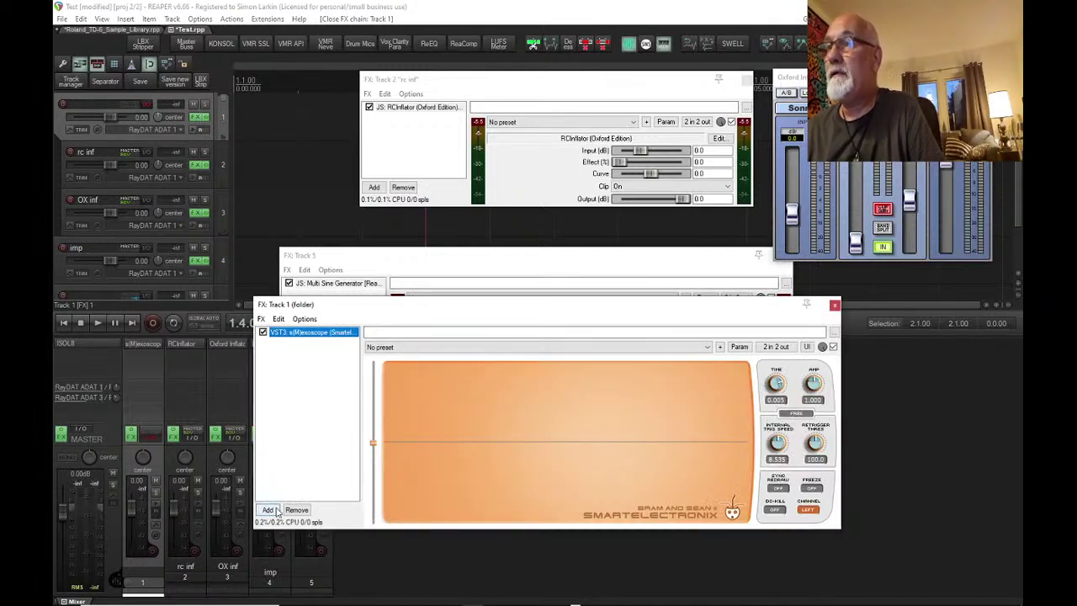
- Add the Cockos JS Frequency Spectrum Analyzer Meter to Track 1's FX chain, clearing the plugin filter
left_click(269, 510)
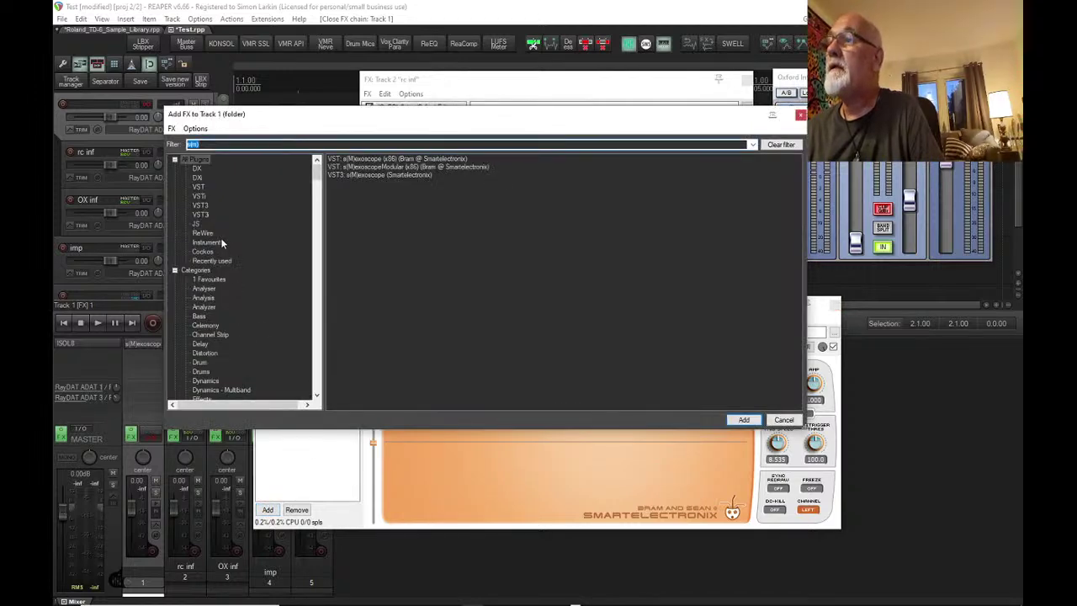
left_click(207, 252)
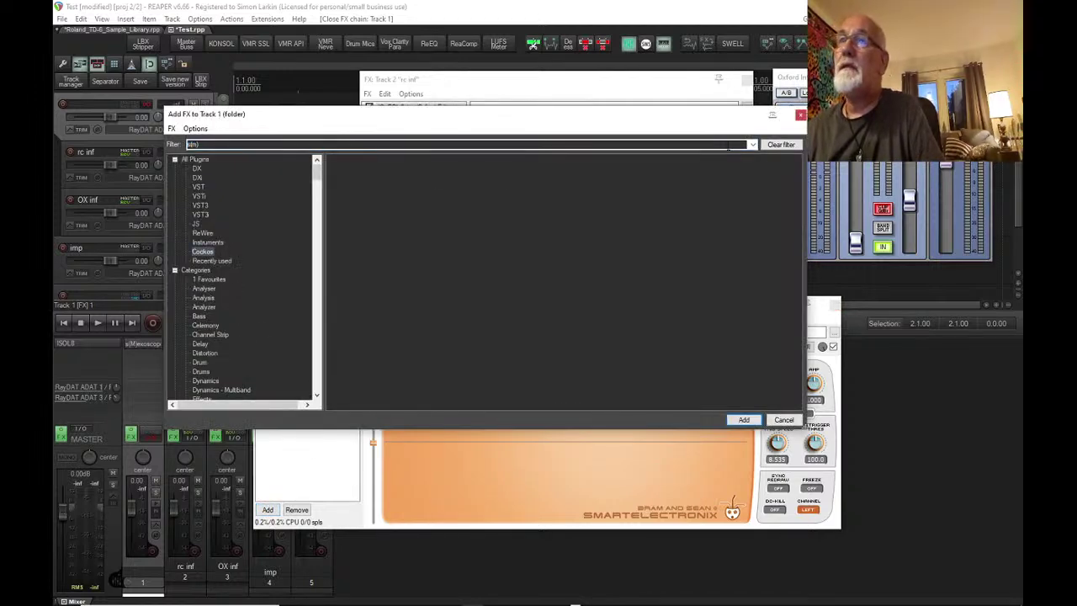
left_click(781, 145)
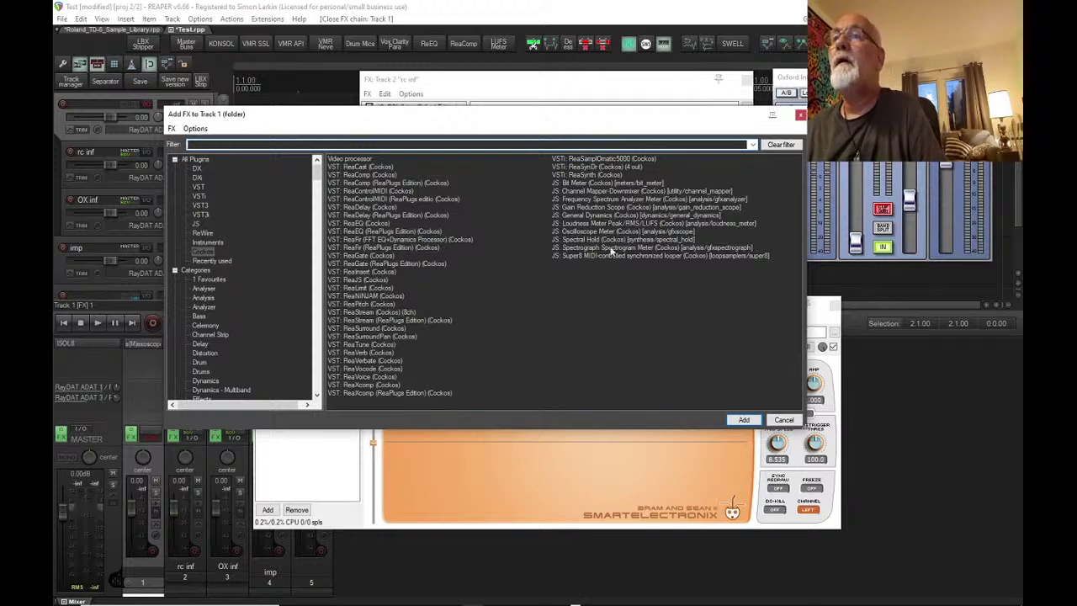
left_click(627, 198)
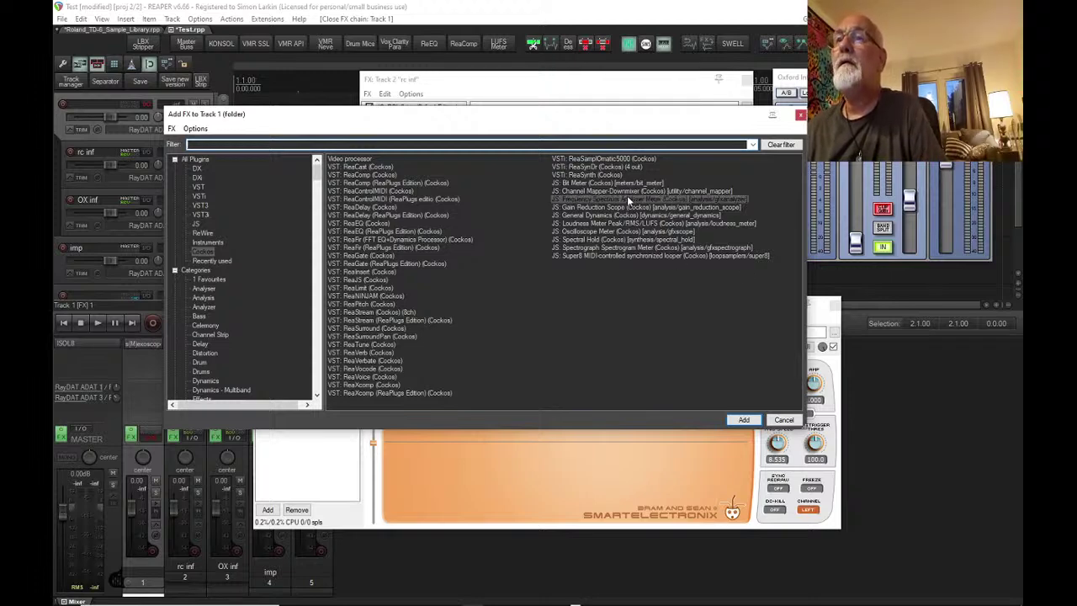
double_click(627, 202)
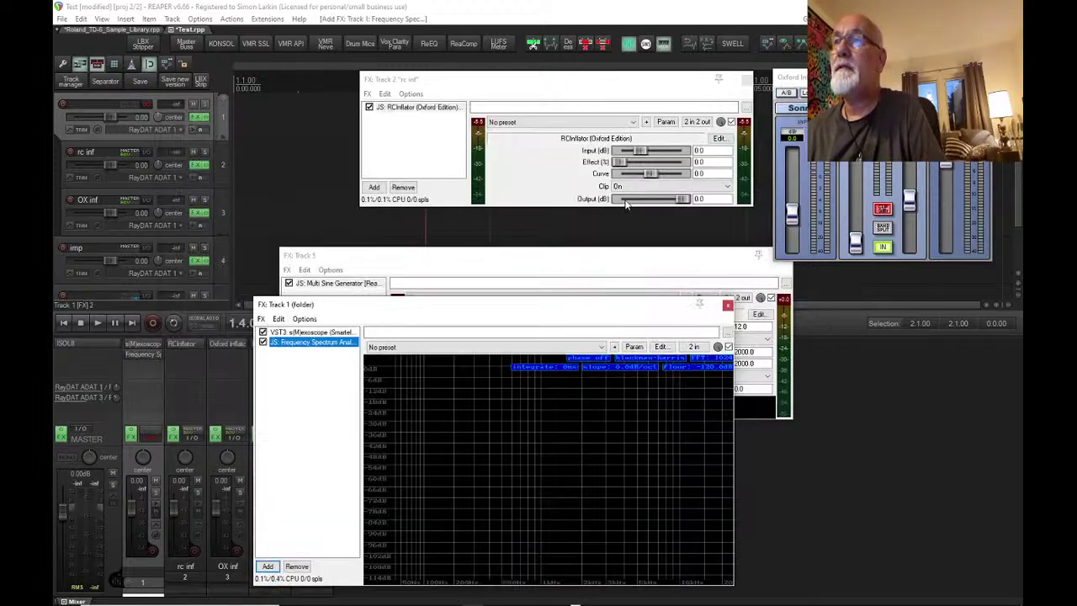
- Rearrange the Track 1 and Track 5 FX windows so the spectrum graph and the sine generator's volume are both accessible
left_click_drag(534, 311, 502, 254)
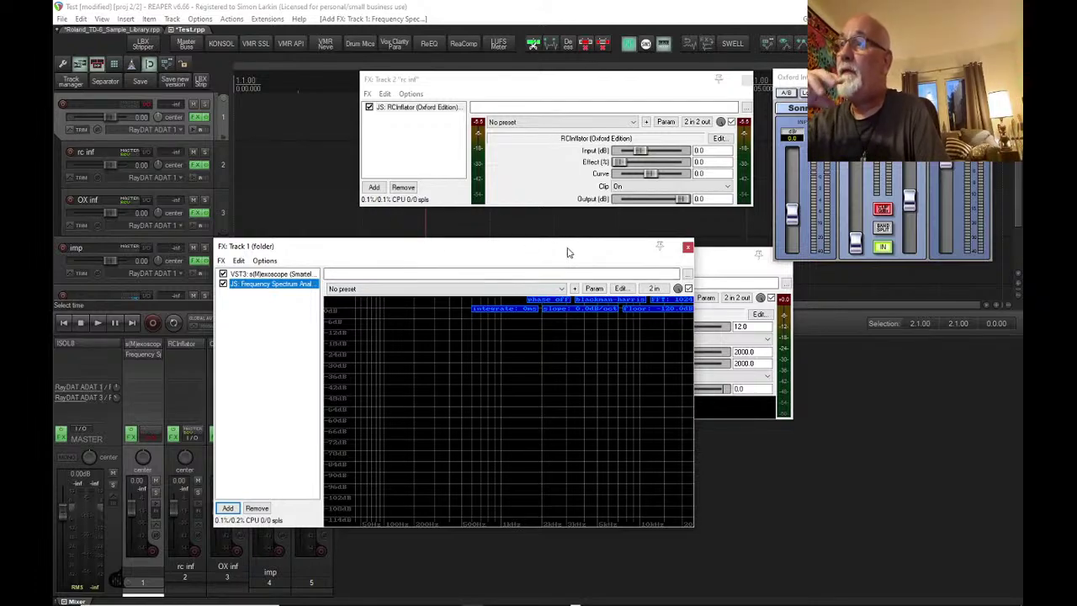
left_click_drag(567, 249, 459, 402)
left_click_drag(568, 265, 721, 296)
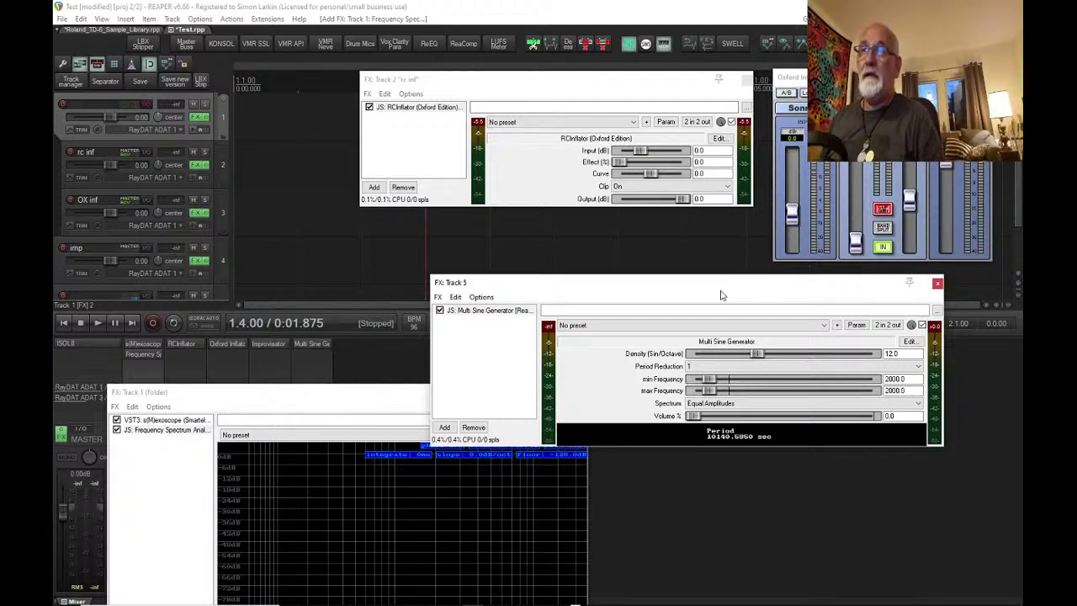
left_click(350, 395)
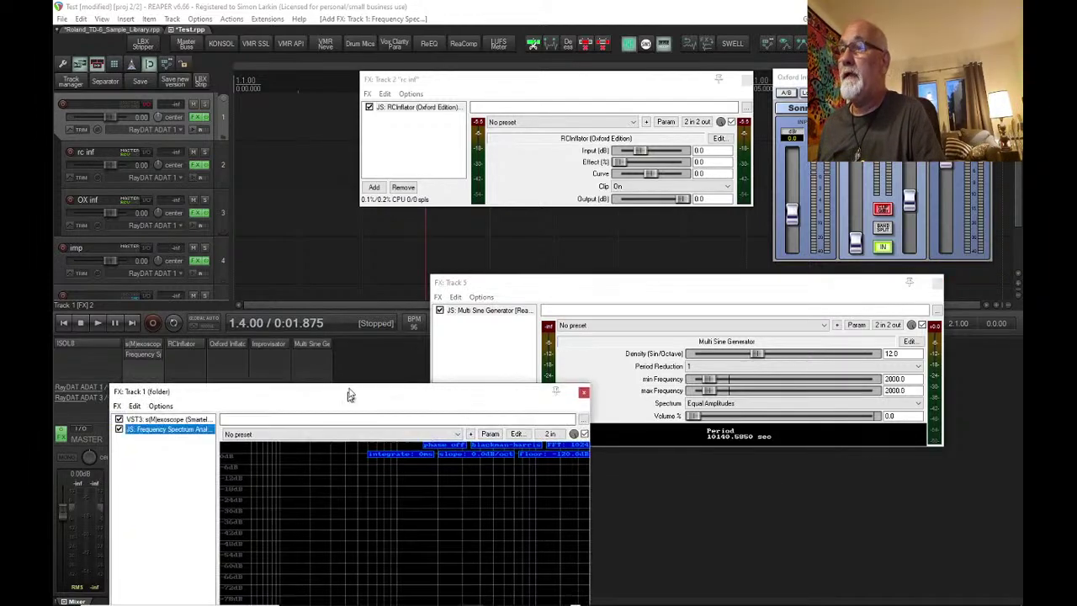
left_click_drag(350, 395, 441, 106)
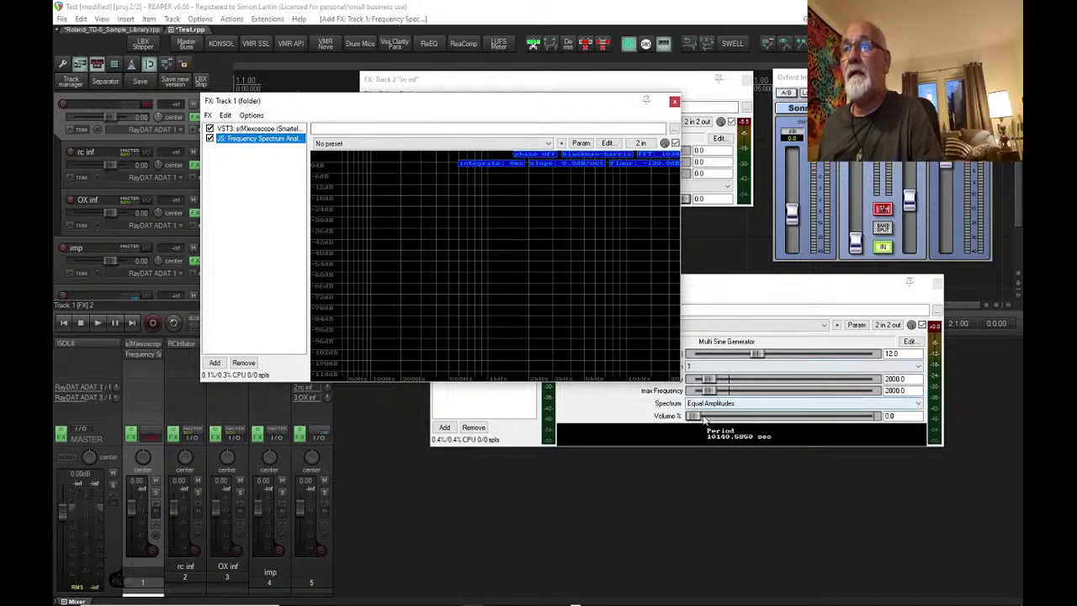
- Set the Multi Sine Generator's volume to 18% and separate the windows to expose the spectrum graph and track controls
left_click_drag(705, 418, 735, 397)
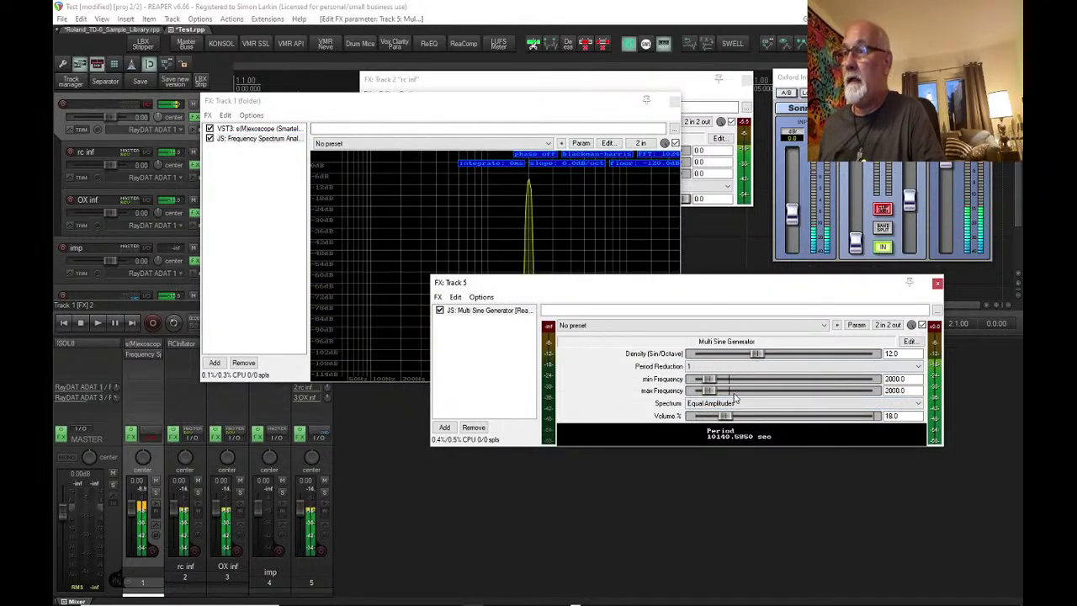
left_click_drag(721, 289, 653, 419)
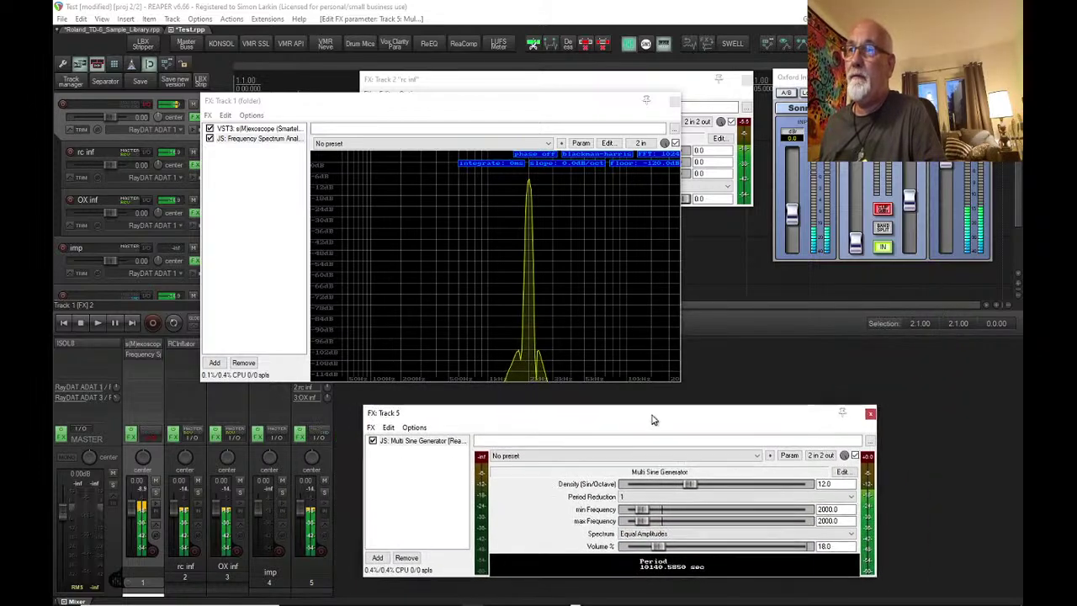
left_click_drag(397, 101, 293, 93)
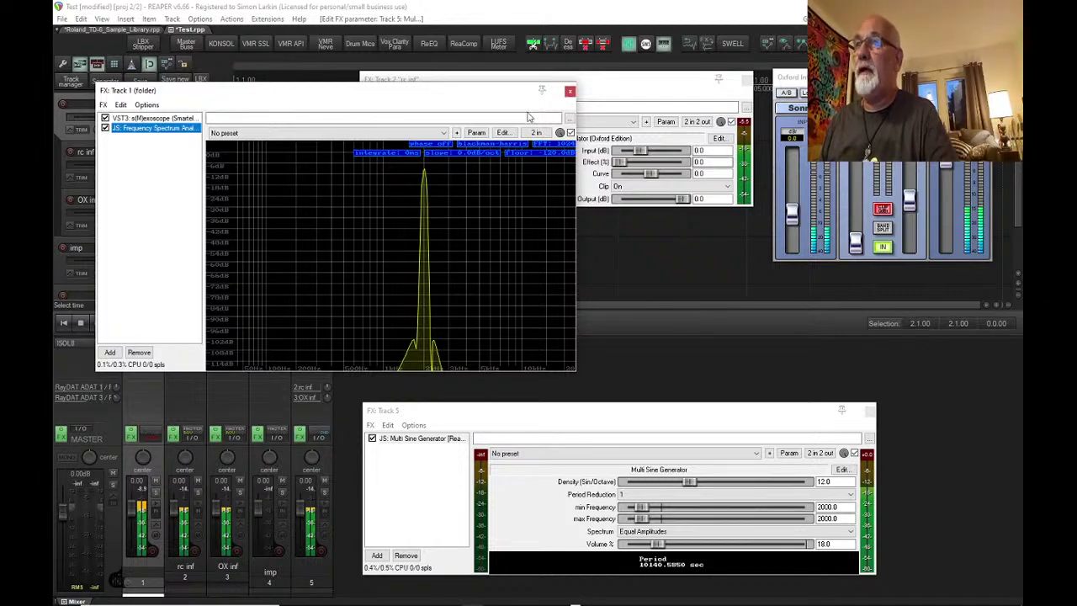
left_click_drag(423, 99, 649, 225)
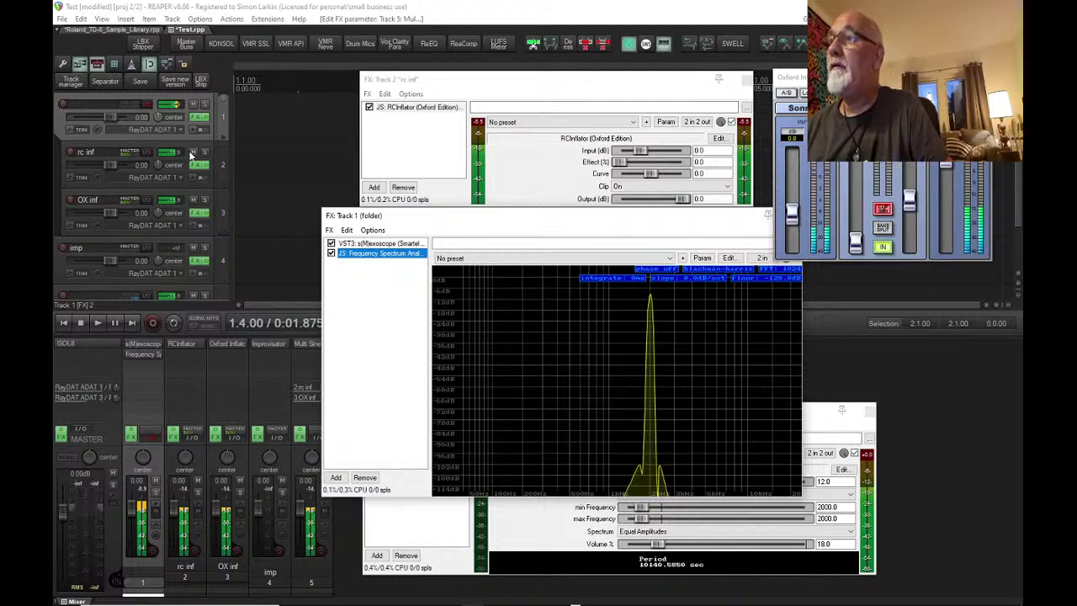
- Mute the OX inf track and set the RCInflator's effect to 100%, with the analyzer window moved clear of its controls
left_click(192, 199)
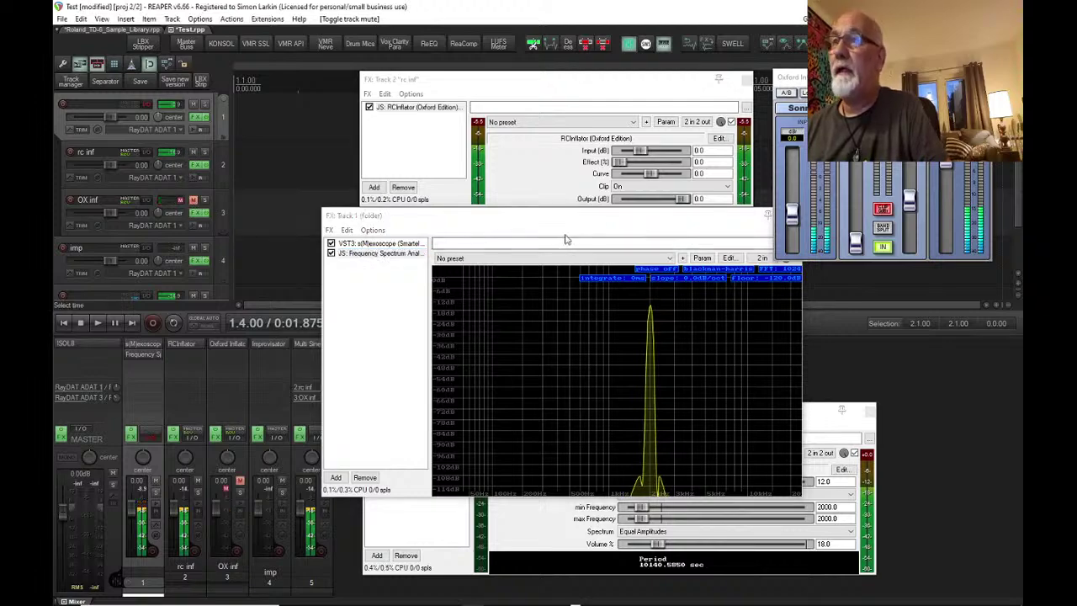
left_click_drag(620, 229, 399, 282)
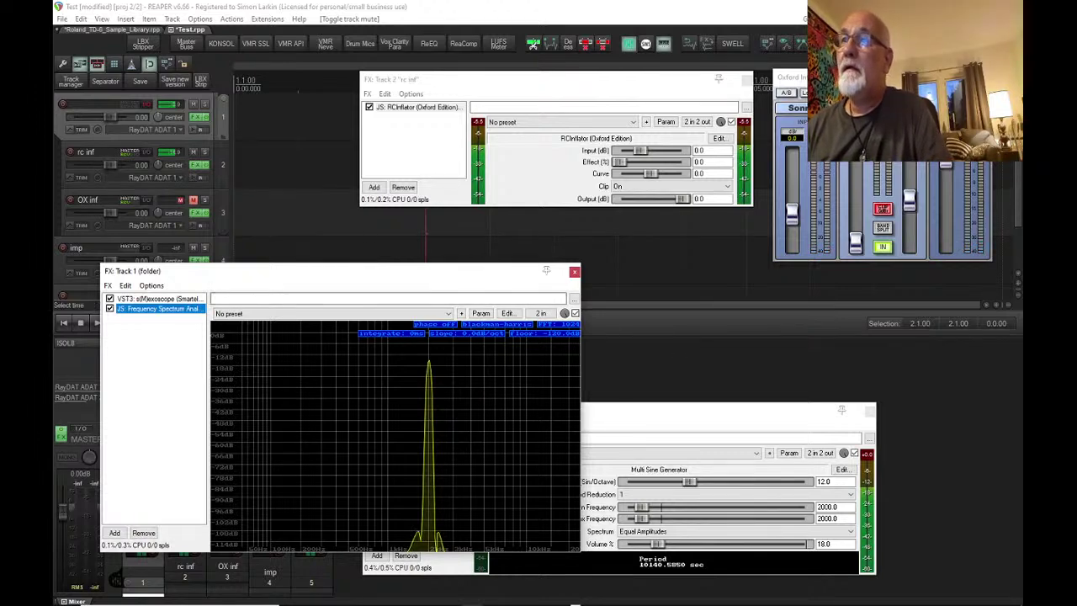
left_click(510, 184)
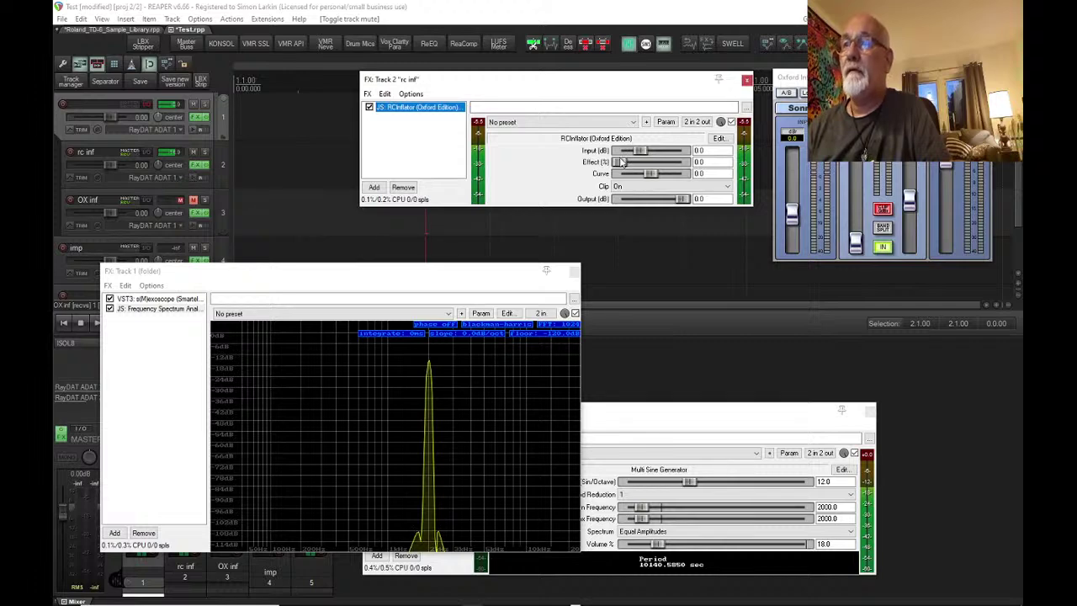
left_click_drag(621, 162, 686, 160)
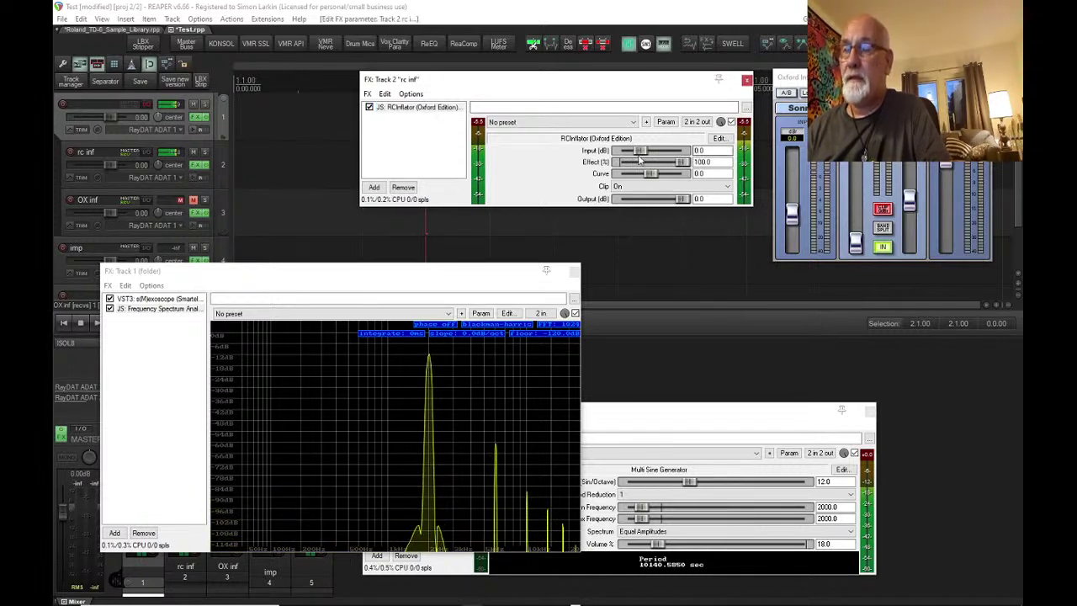
- Set the RCInflator's curve to 50 and check the harmonics in the spectrum analyzer
left_click(485, 272)
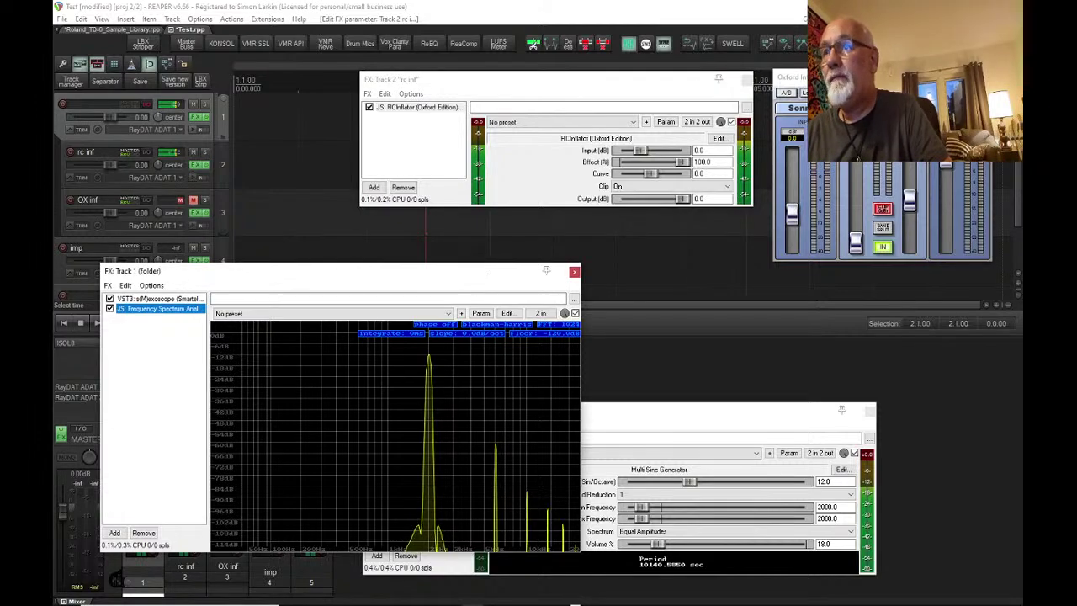
left_click_drag(454, 273, 460, 224)
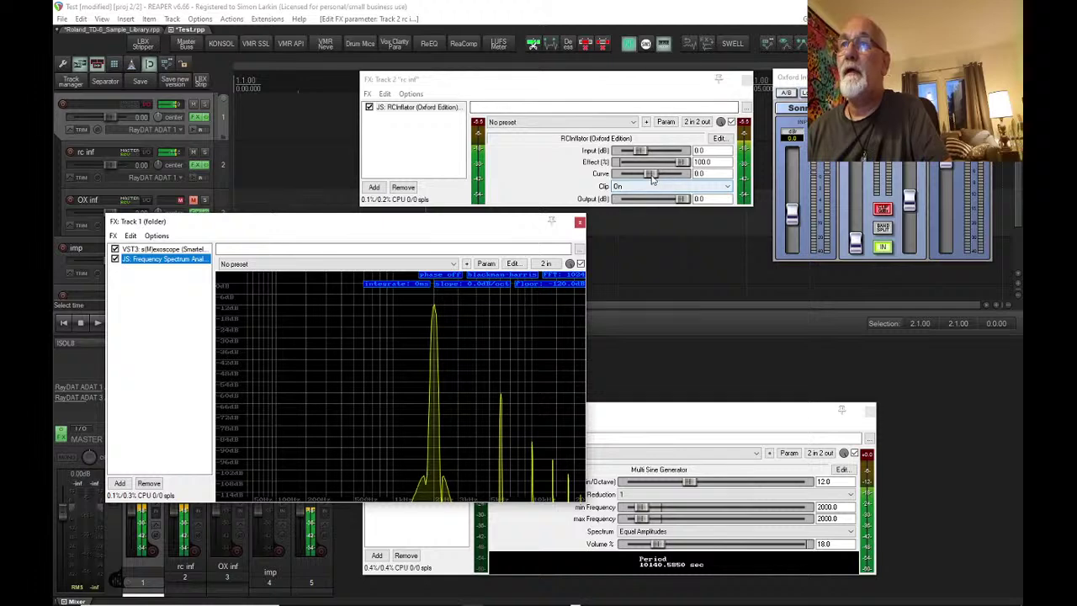
left_click_drag(653, 179, 688, 174)
left_click(516, 385)
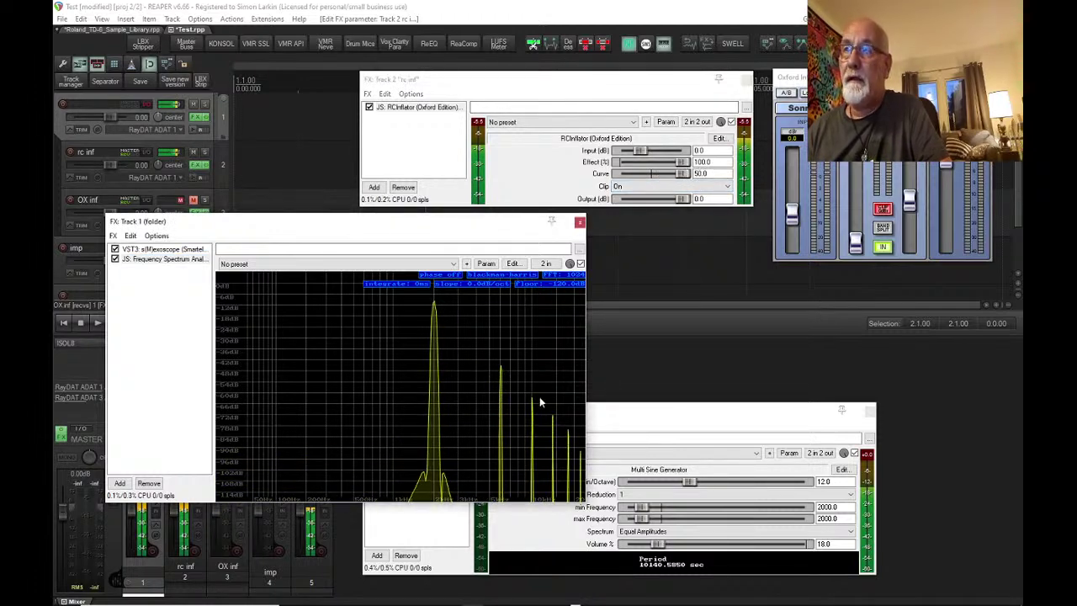
- Reset the RCInflator's curve and effect to 0
left_click(682, 180)
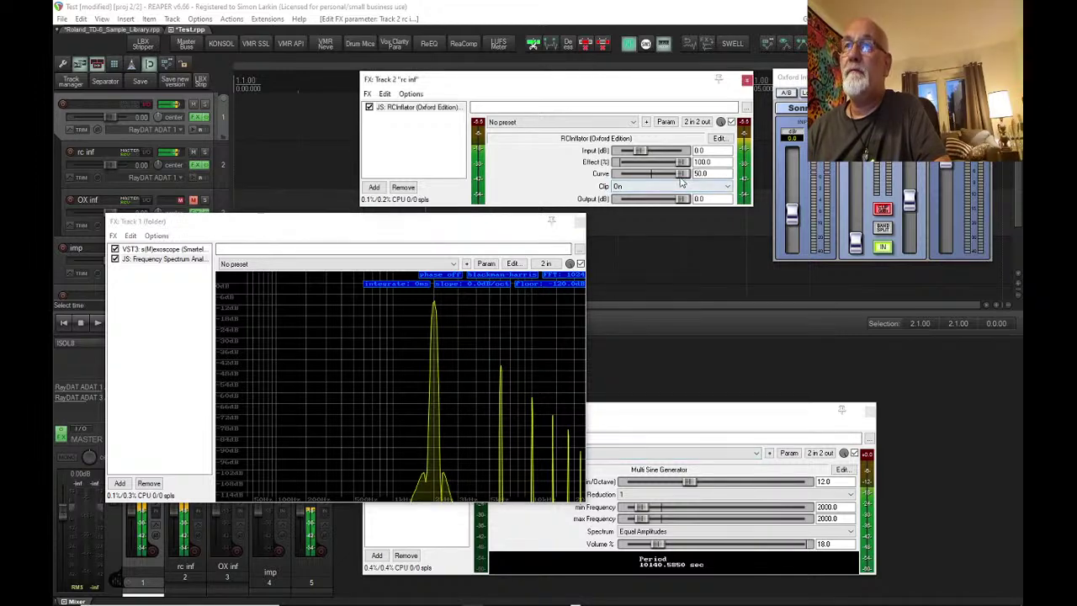
double_click(682, 175)
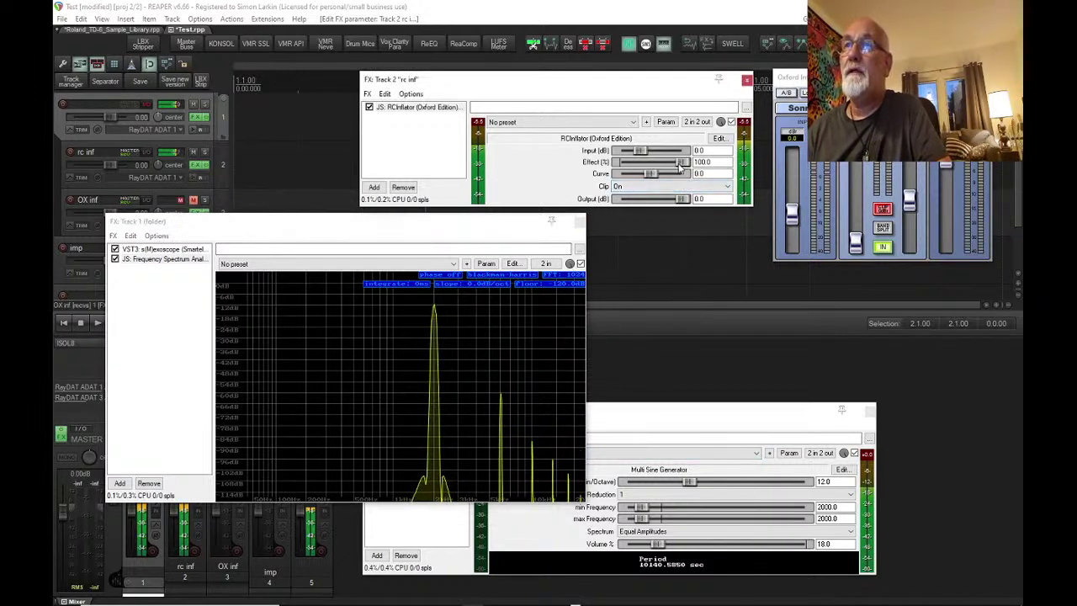
double_click(680, 163)
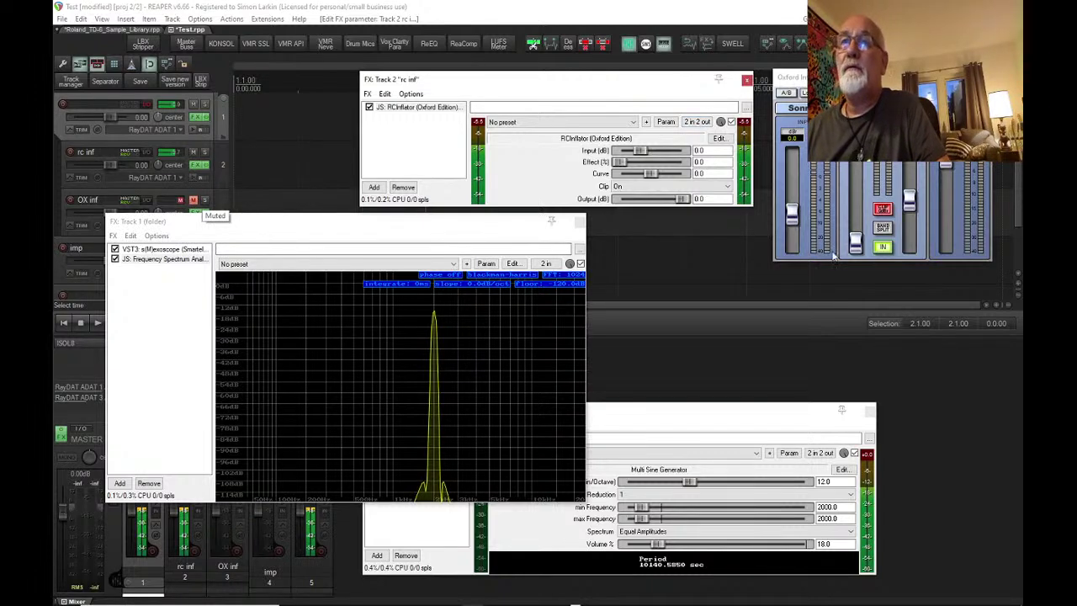
- Raise the Oxford Inflator's effect fader to maximum and set the RCInflator's effect to 100%
left_click_drag(855, 241, 855, 164)
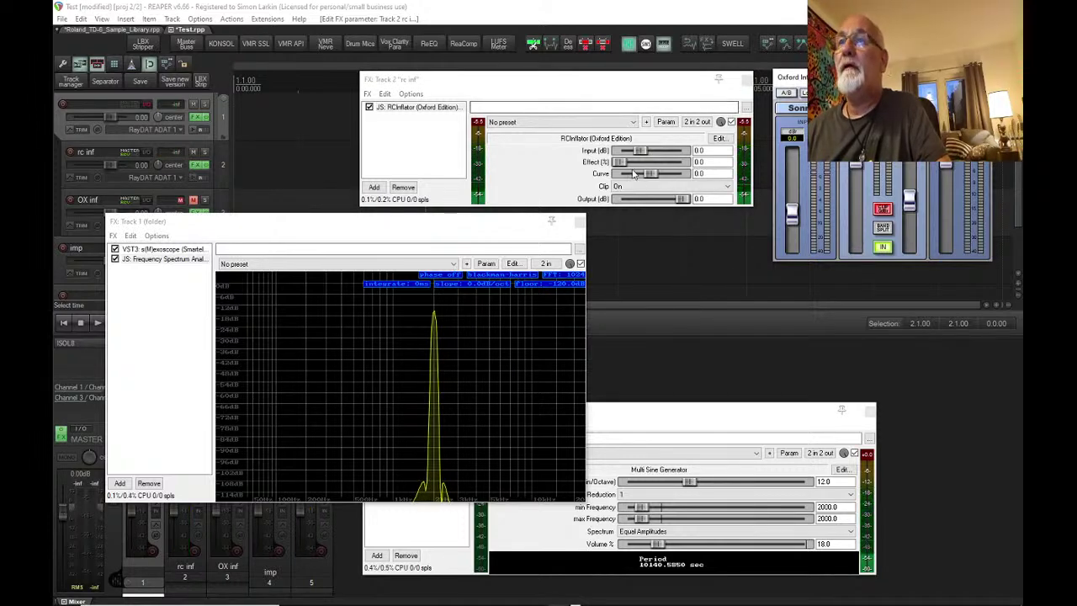
left_click_drag(617, 162, 619, 164)
left_click_drag(735, 162, 735, 163)
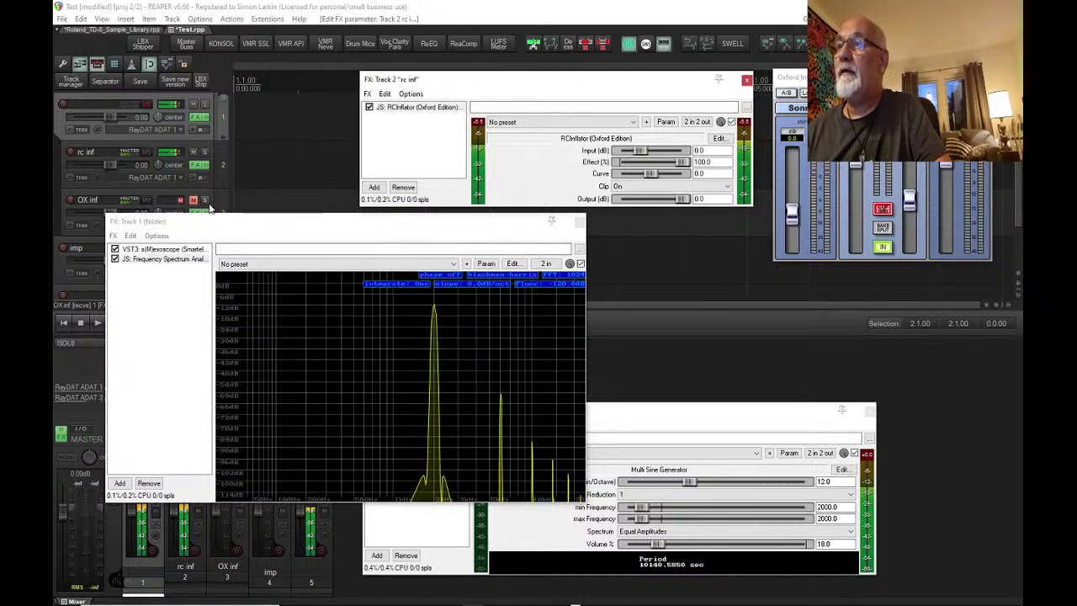
- Solo the OX inf track and raise the Oxford Inflator's effect fader to maximum for viewing in the spectrum analyzer
left_click(204, 202)
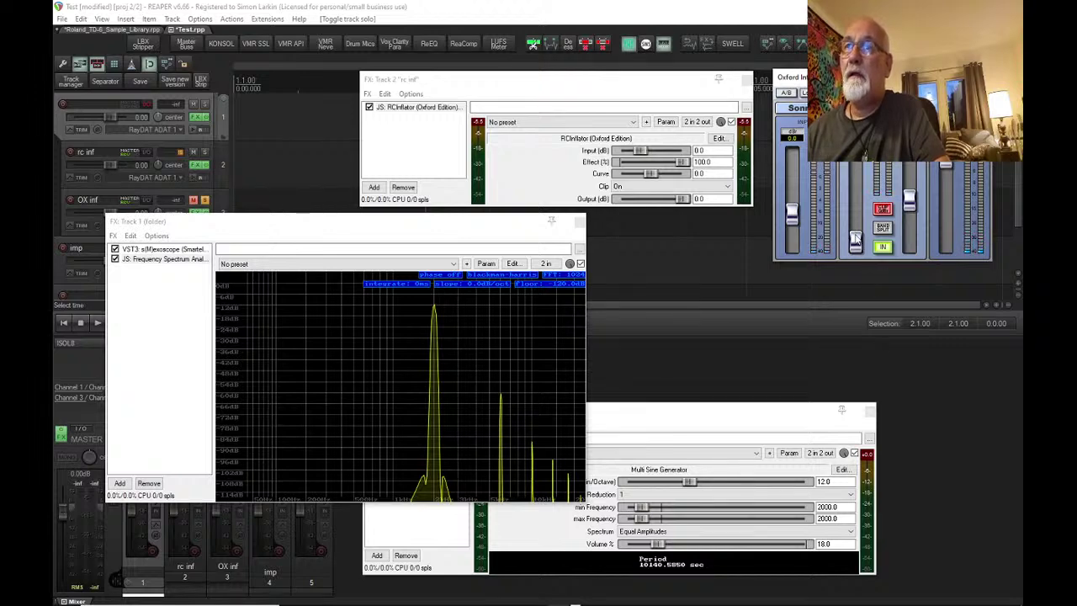
left_click_drag(855, 243, 855, 164)
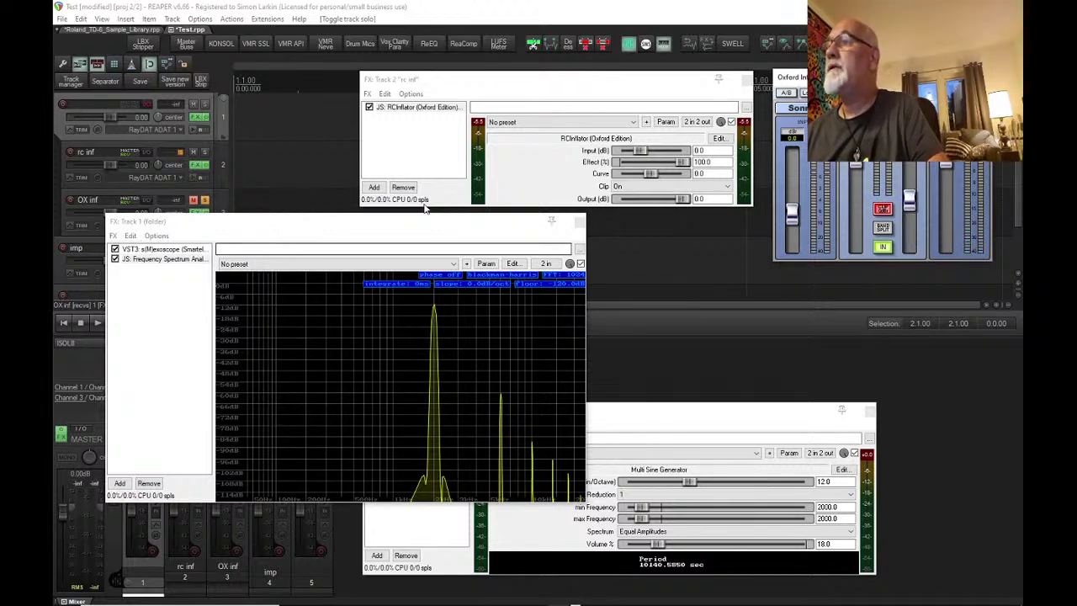
left_click_drag(405, 224, 543, 292)
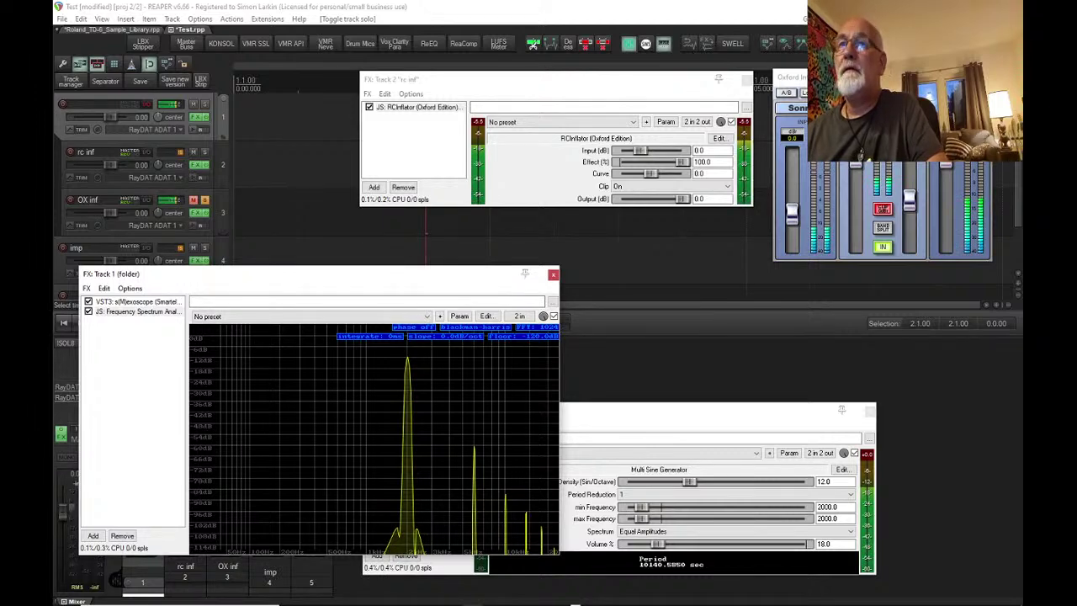
- Open the OX inf track's FX chain containing the Oxford Inflator Native plugin
left_click(856, 160)
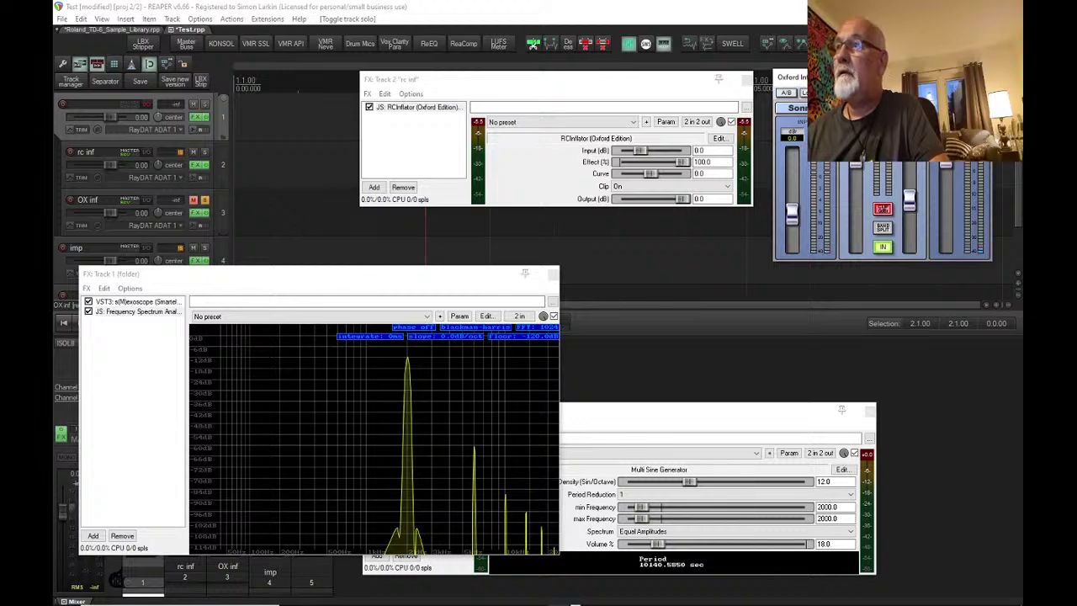
left_click(195, 214)
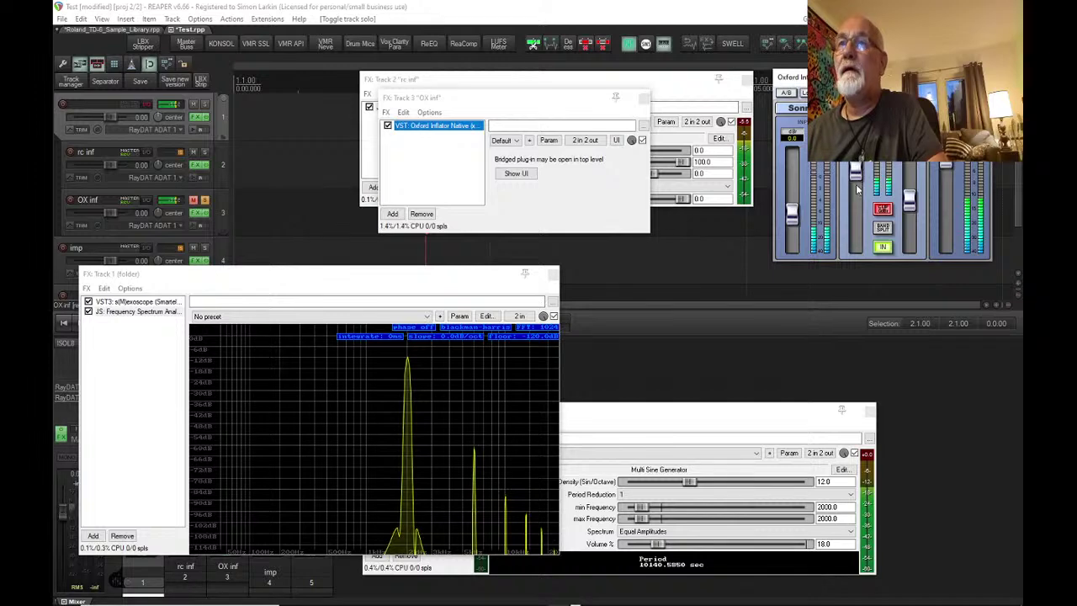
- Compare the Oxford Inflator's harmonics by lowering its effect fader to minimum, restoring it to maximum, and toggling the OX inf track's FX bypass
left_click_drag(858, 190, 859, 263)
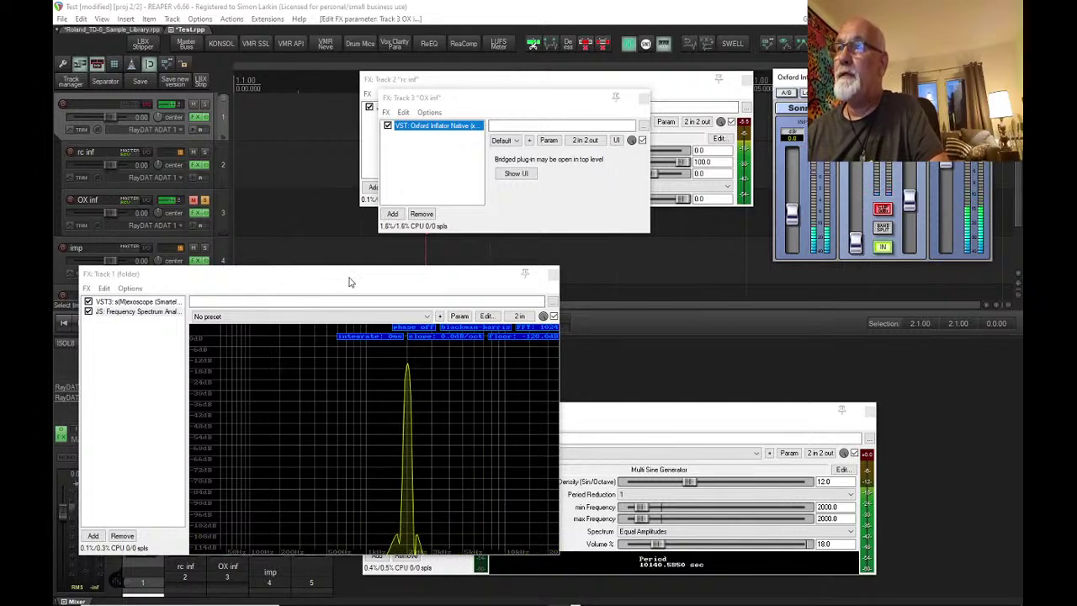
left_click_drag(351, 282, 353, 256)
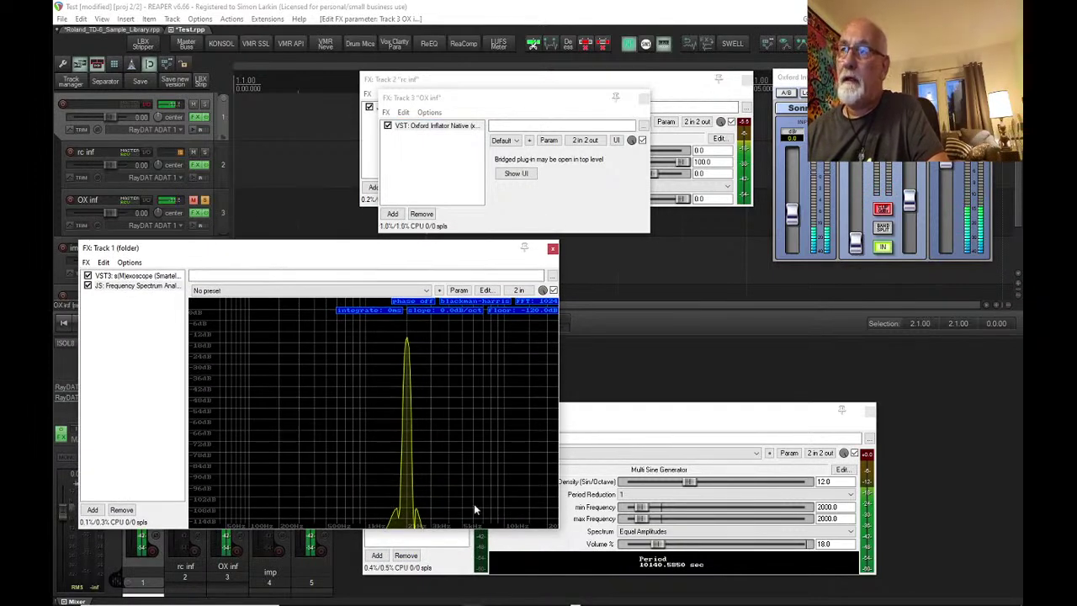
left_click_drag(857, 245, 856, 164)
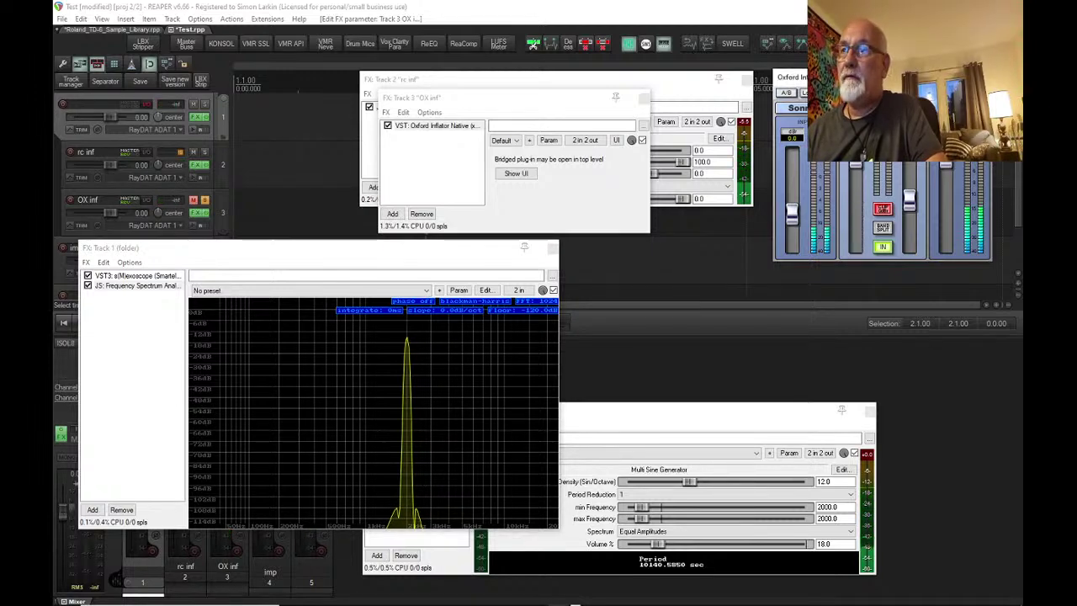
left_click(199, 214)
left_click(202, 216)
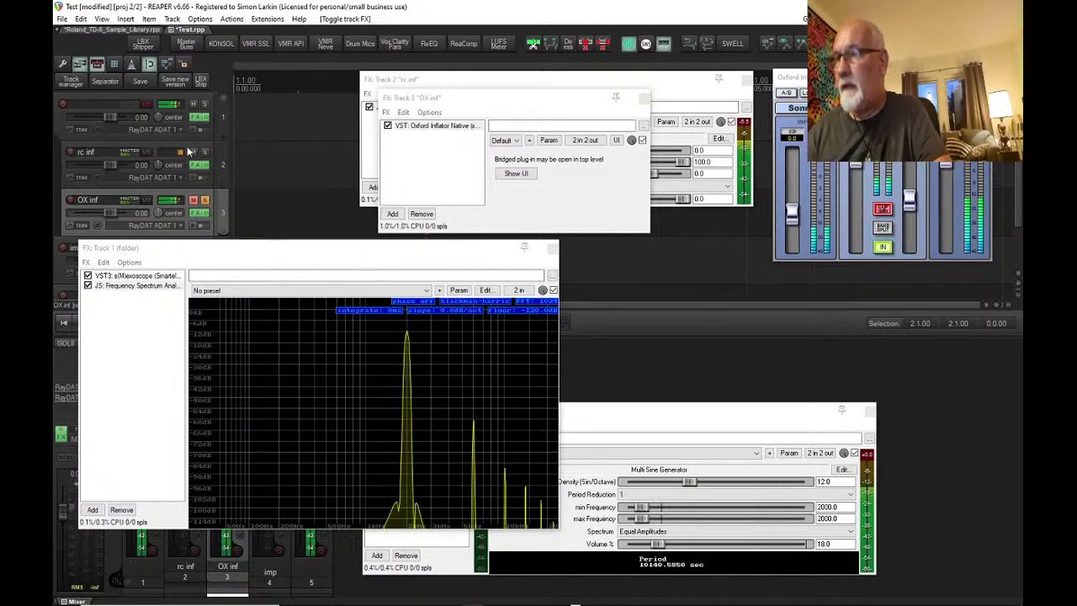
- Unsolo the OX inf track, uncover the RCInflator, and sweep its effect down to 0 and back to 100%
left_click(204, 205)
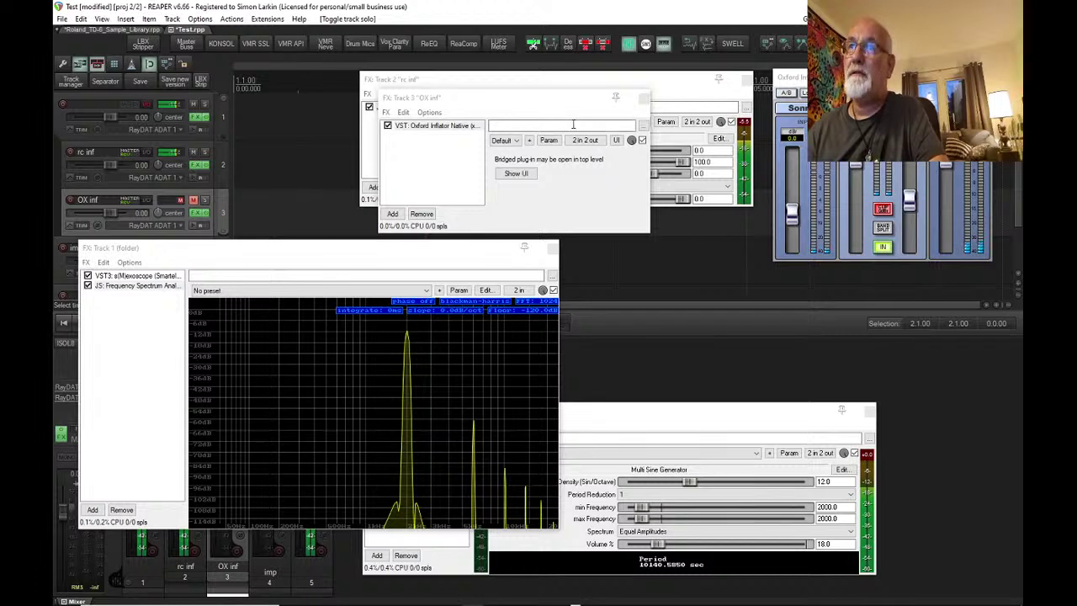
left_click_drag(564, 104, 999, 299)
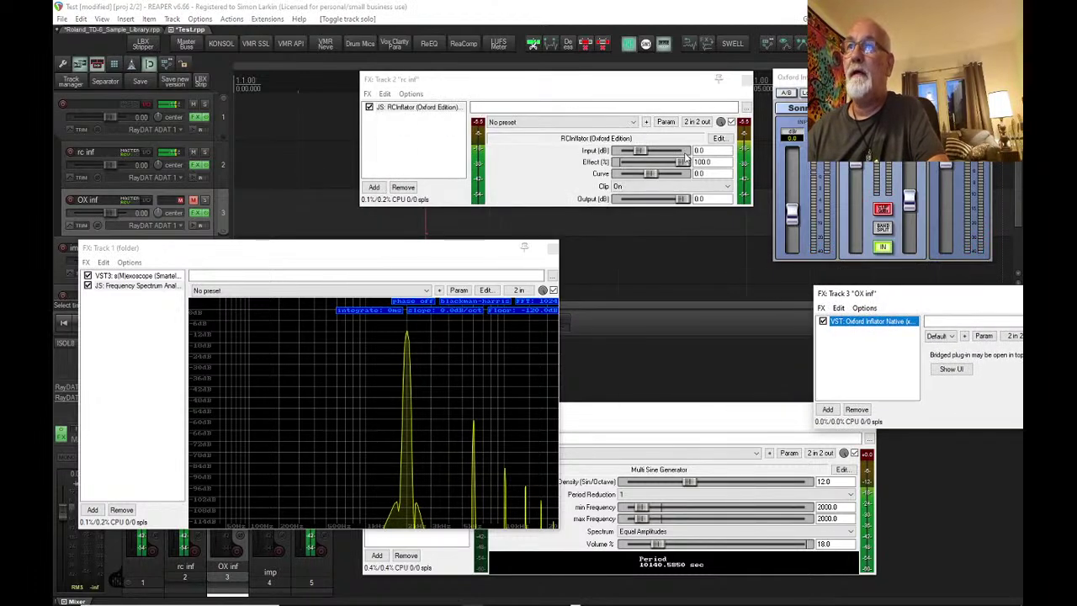
left_click_drag(686, 157, 531, 181)
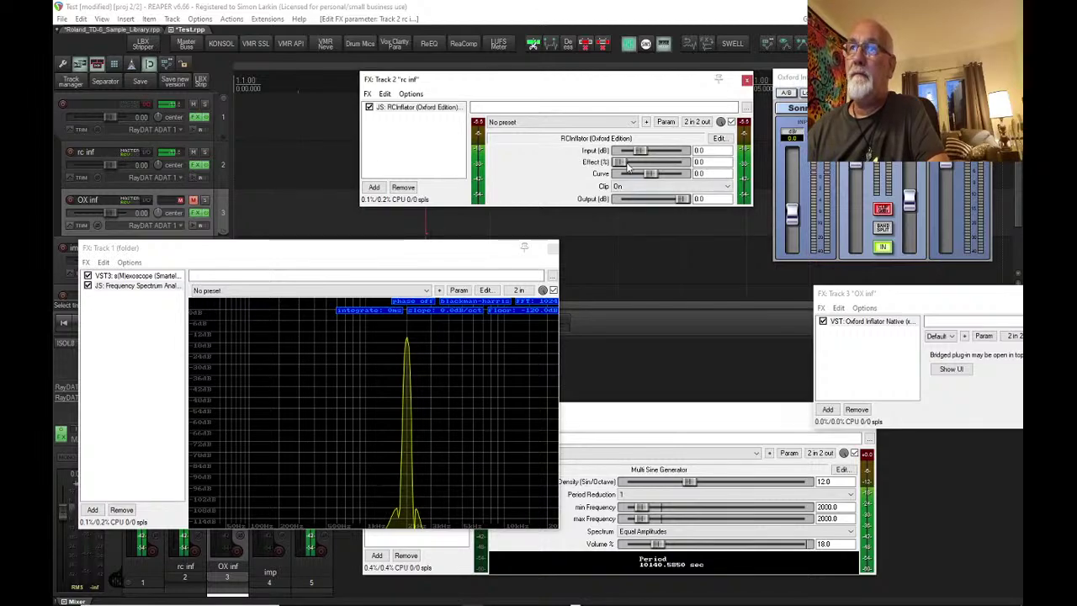
left_click_drag(618, 167, 711, 173)
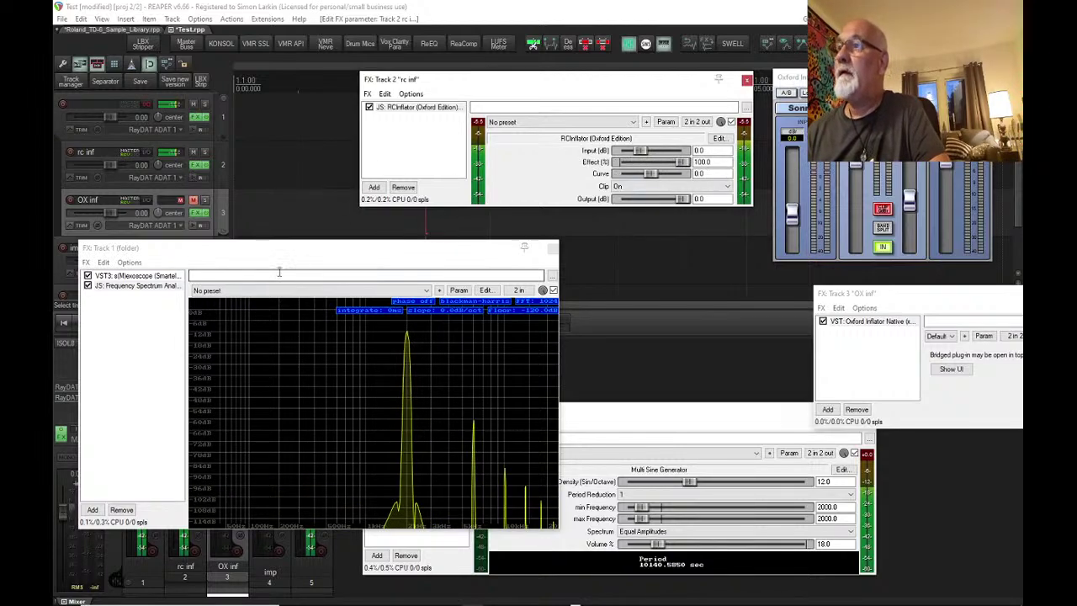
- Unmute the OX inf track and null-test it against rc inf by inverting its phase, restoring normal phase at the end
left_click_drag(295, 258, 633, 224)
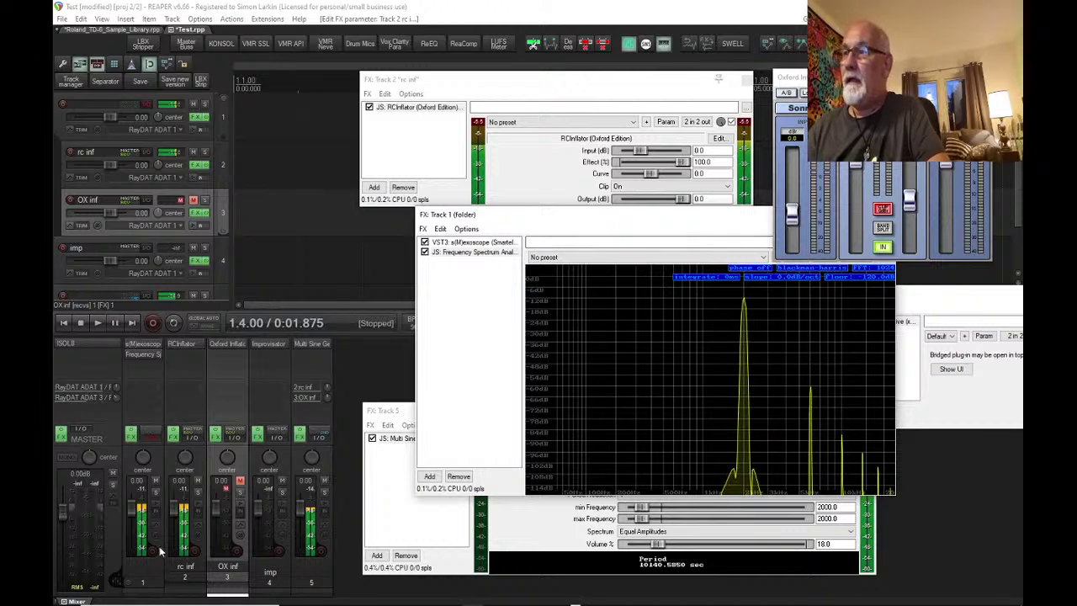
left_click(240, 481)
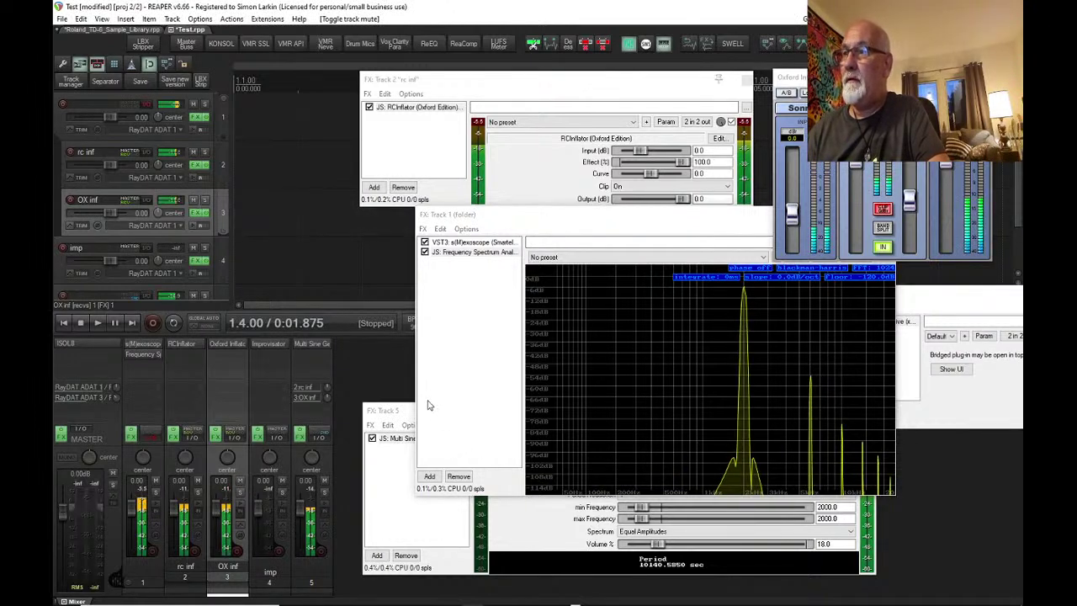
left_click(240, 540)
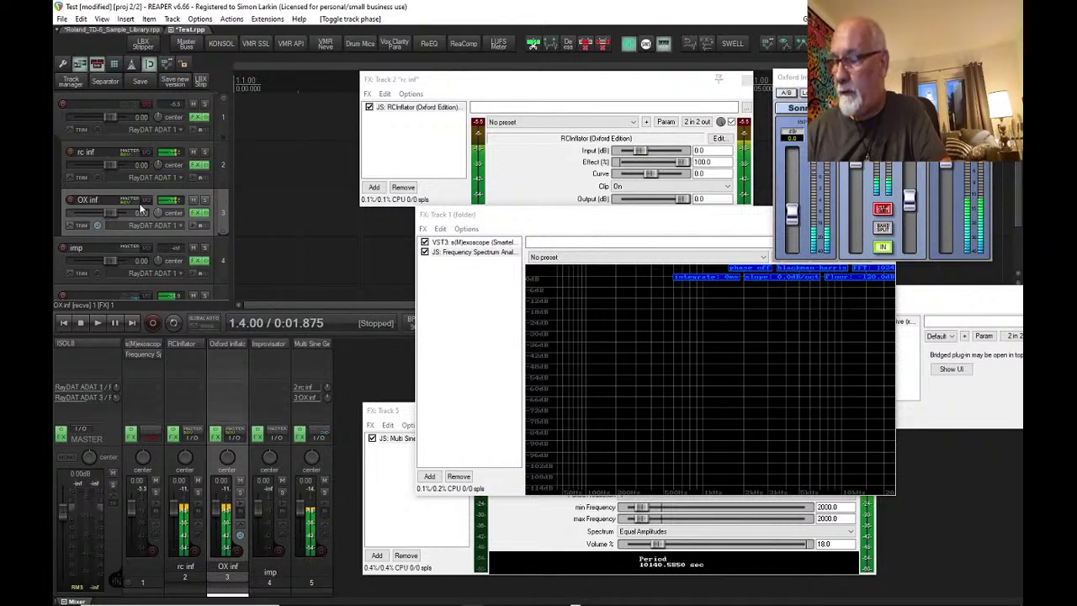
left_click(240, 534)
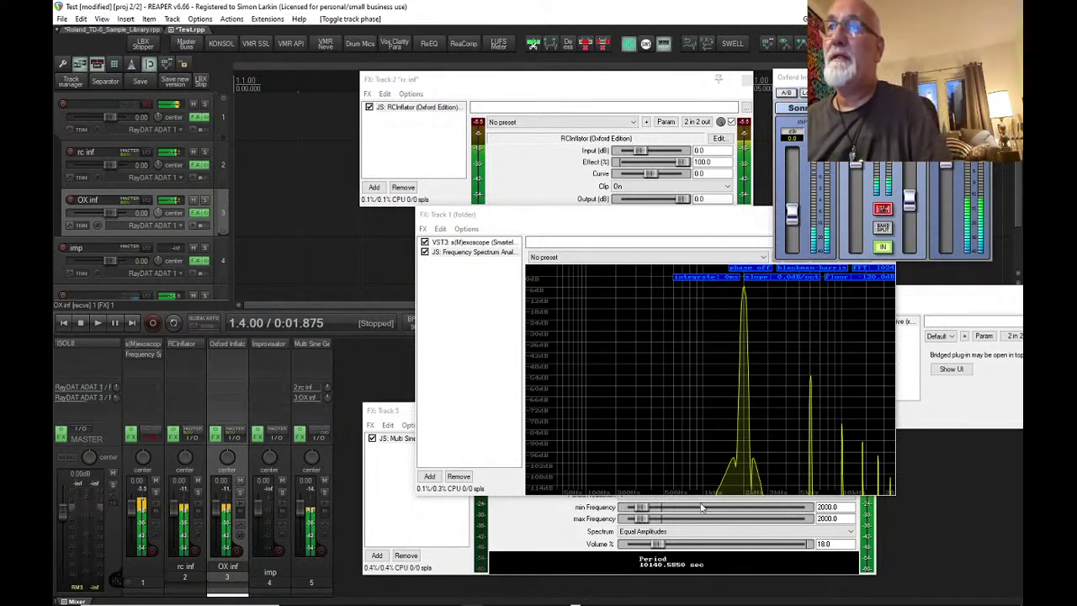
- Reopen the folder track's FX chain and show the s(M)exoscope oscilloscope instead of the spectrum analyzer
left_click_drag(611, 216, 350, 128)
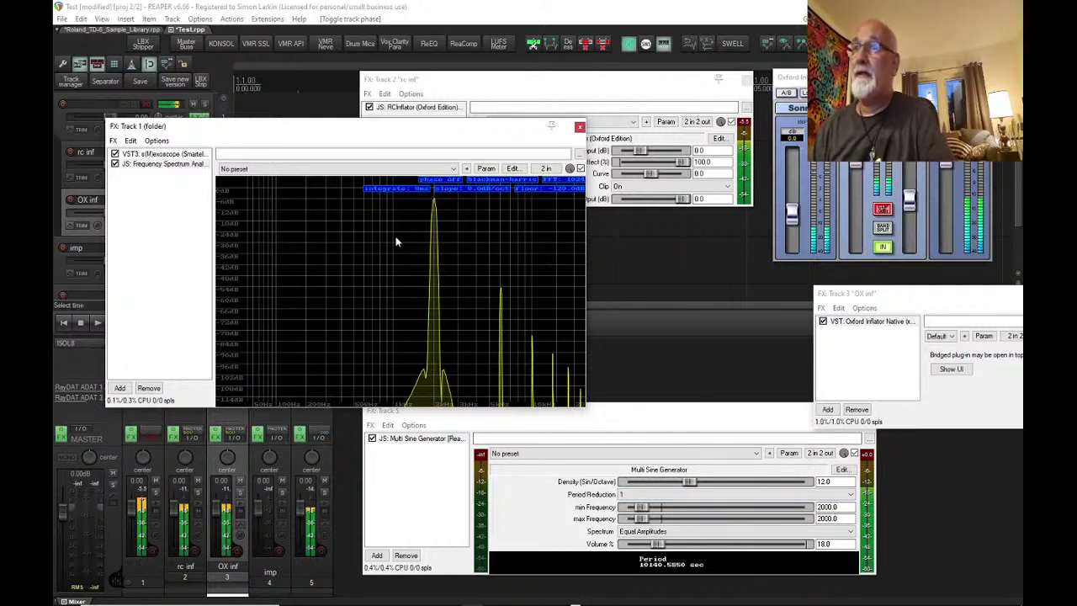
left_click(579, 127)
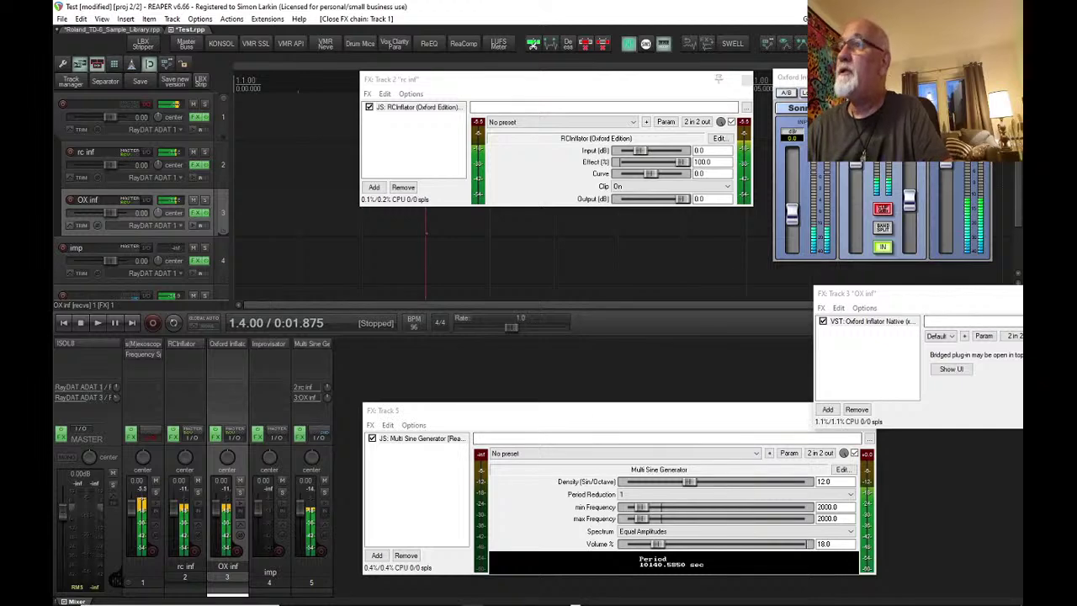
left_click(195, 119)
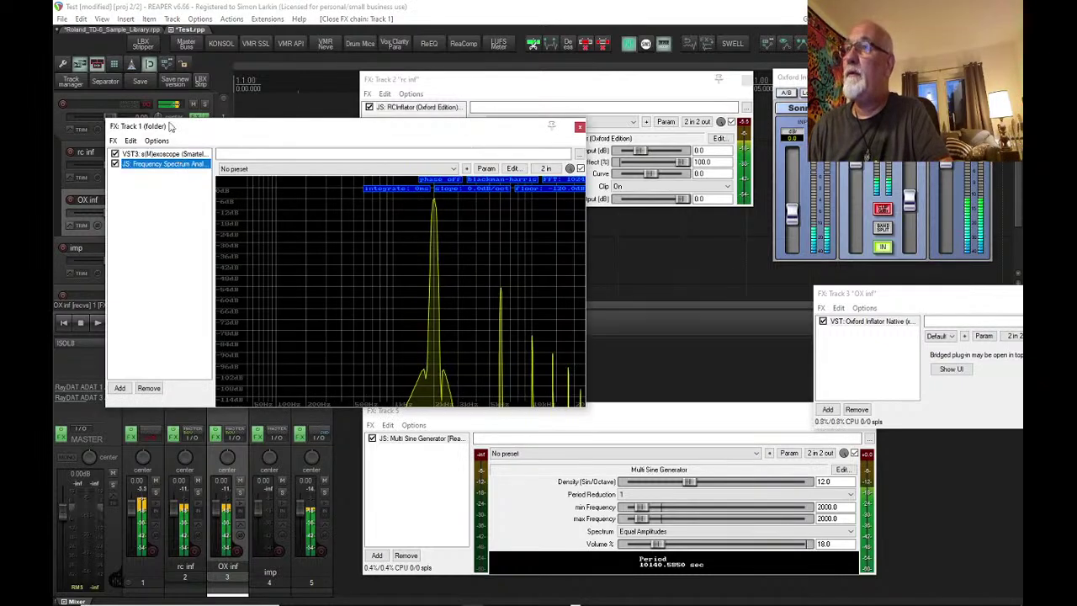
left_click(160, 154)
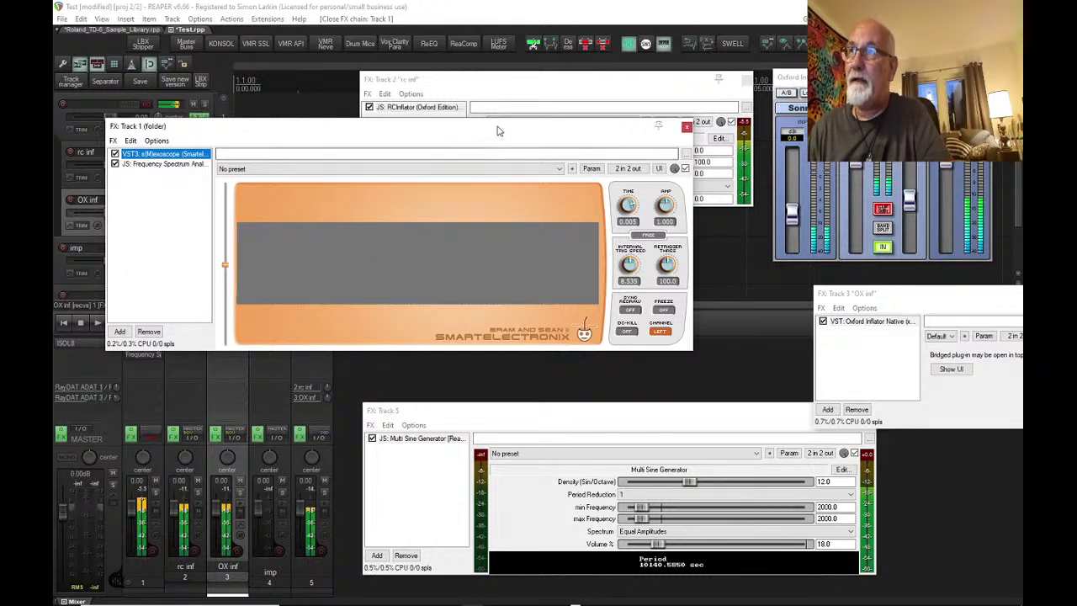
left_click_drag(498, 131, 580, 225)
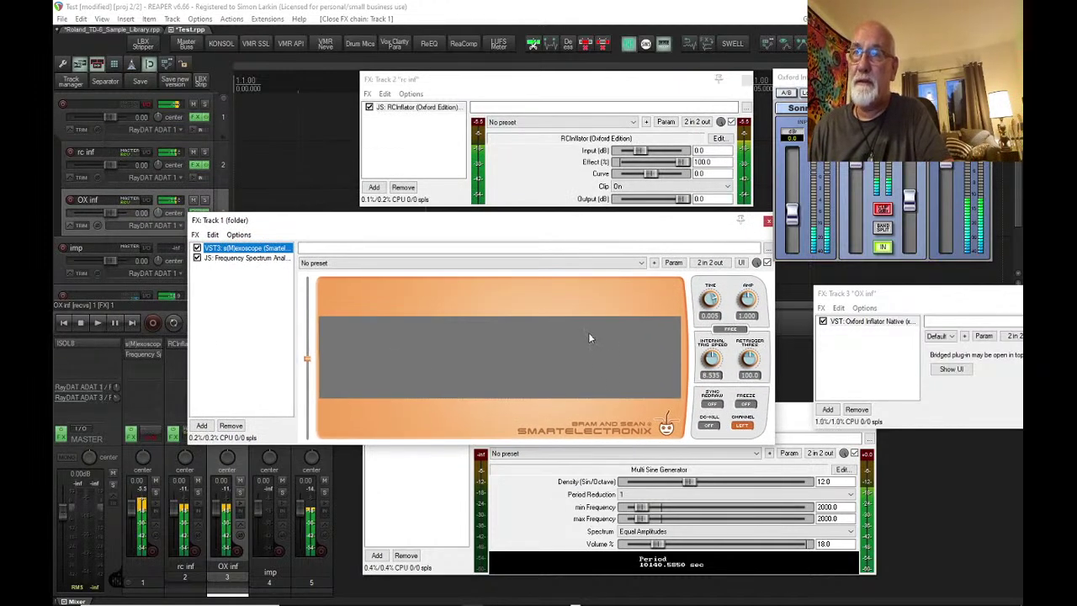
- Set the oscilloscope's amp to 0.946 and time to 1.621 for viewing the waveform, and close the FX window
left_click_drag(747, 300, 719, 324)
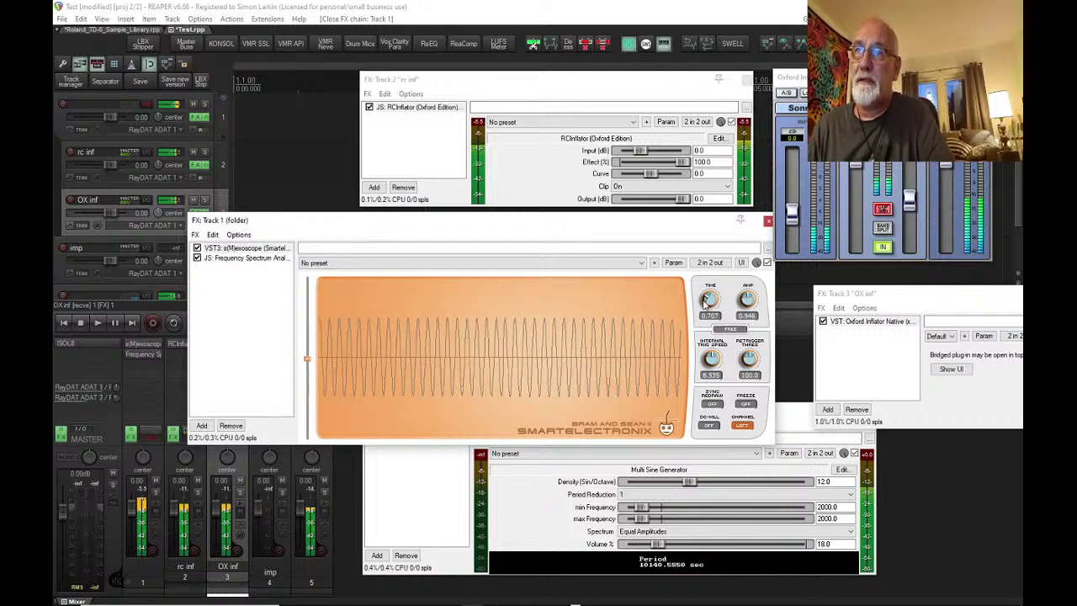
left_click_drag(709, 316, 708, 311)
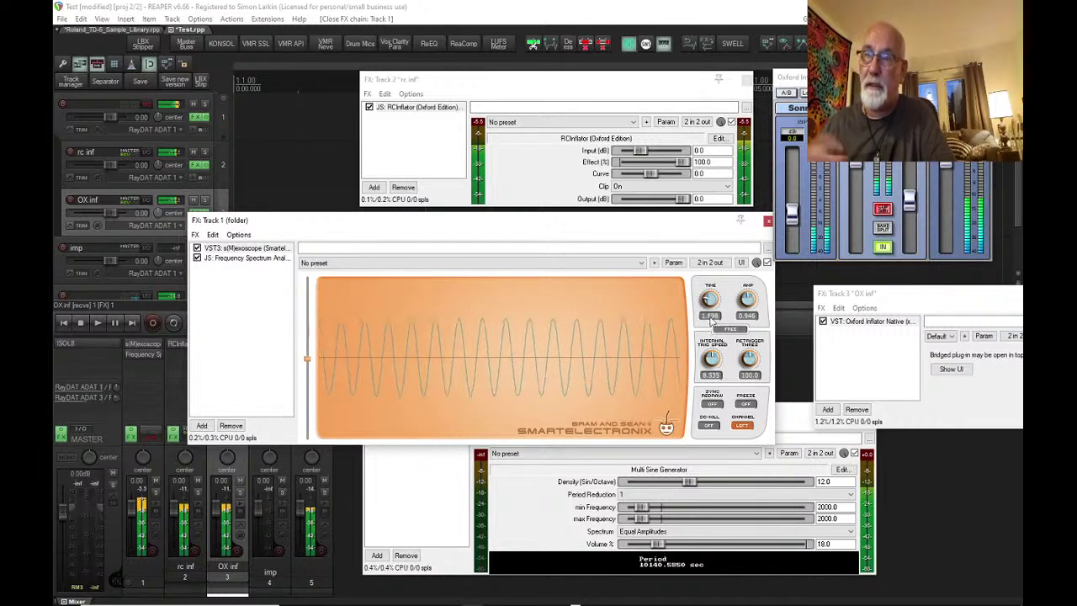
left_click_drag(710, 312, 709, 308)
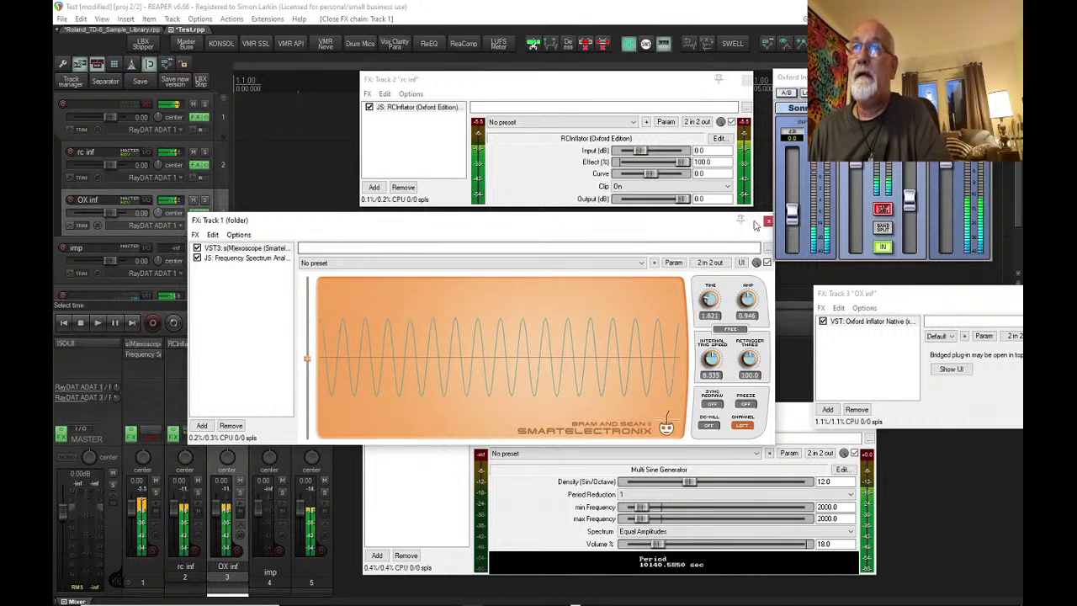
left_click(767, 221)
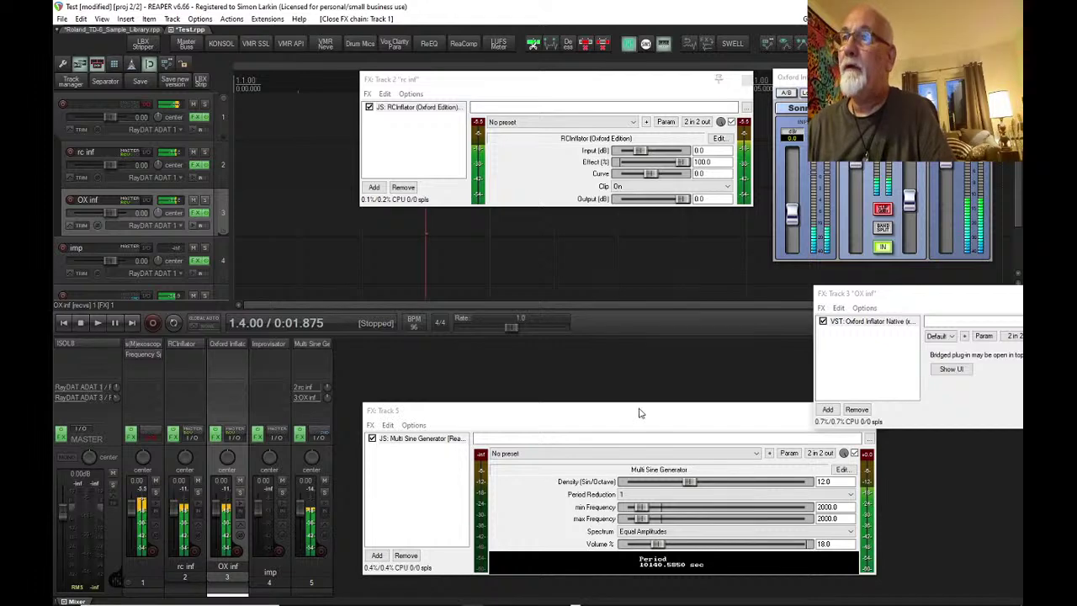
- Reopen the folder track's oscilloscope, set its time to 0.951 and amp to 0.544, and close the FX window
mouse_move(574, 603)
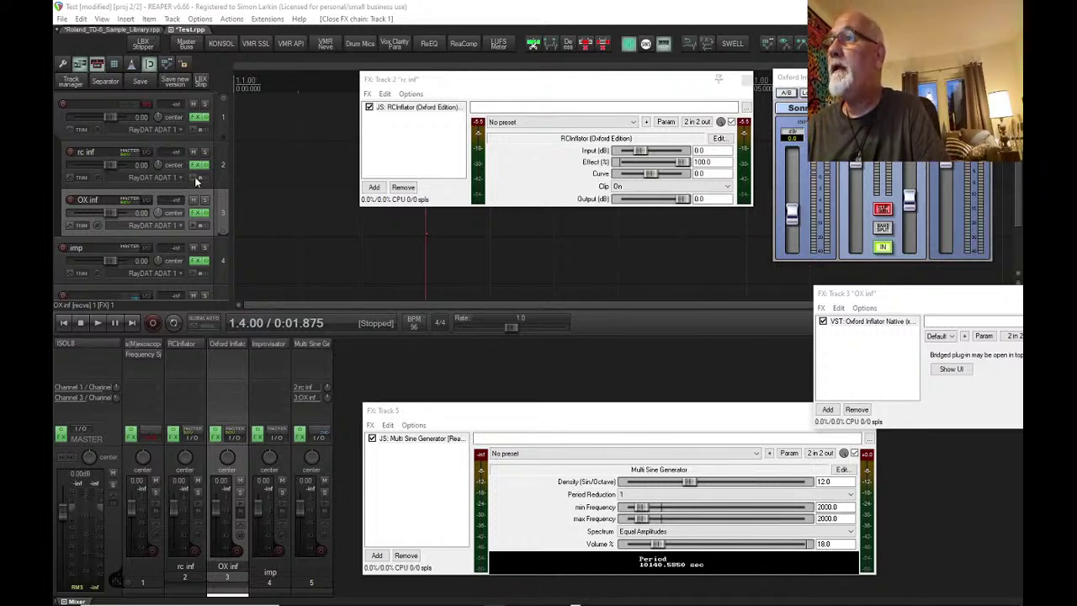
left_click(195, 118)
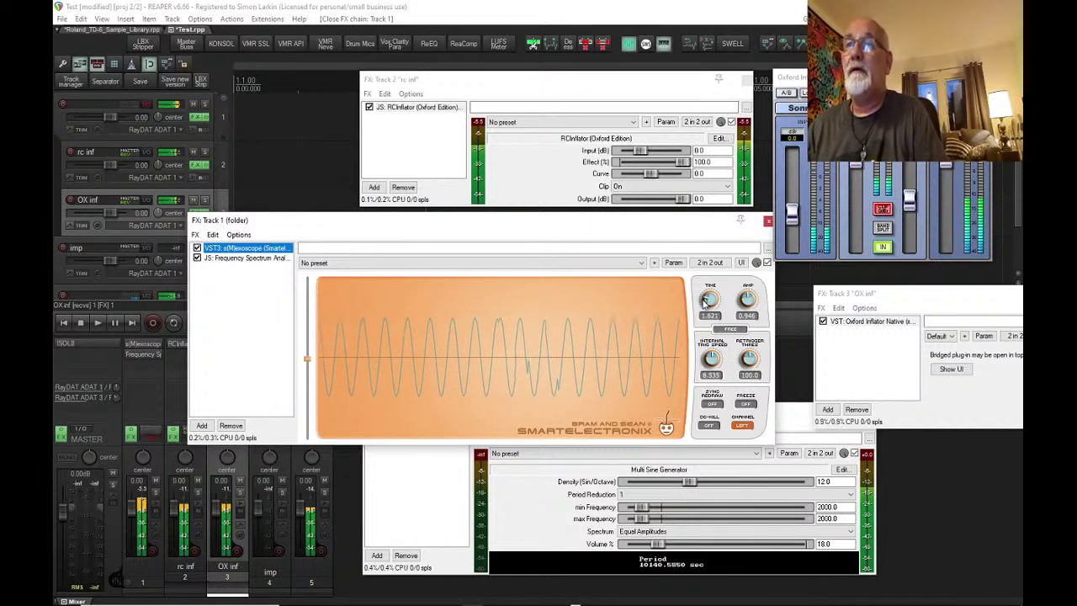
left_click_drag(712, 300, 746, 313)
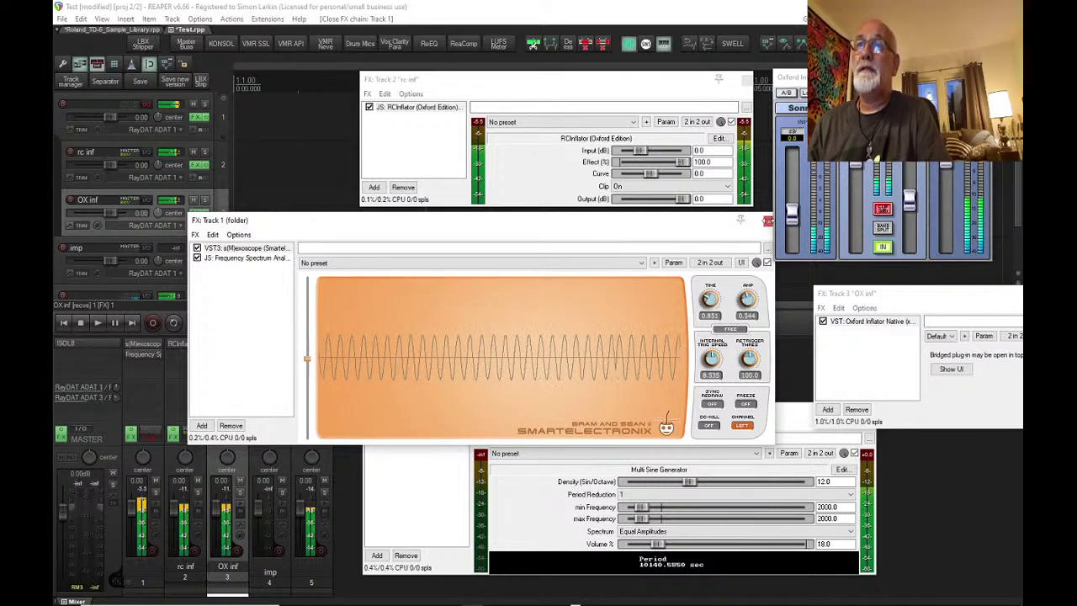
left_click(767, 222)
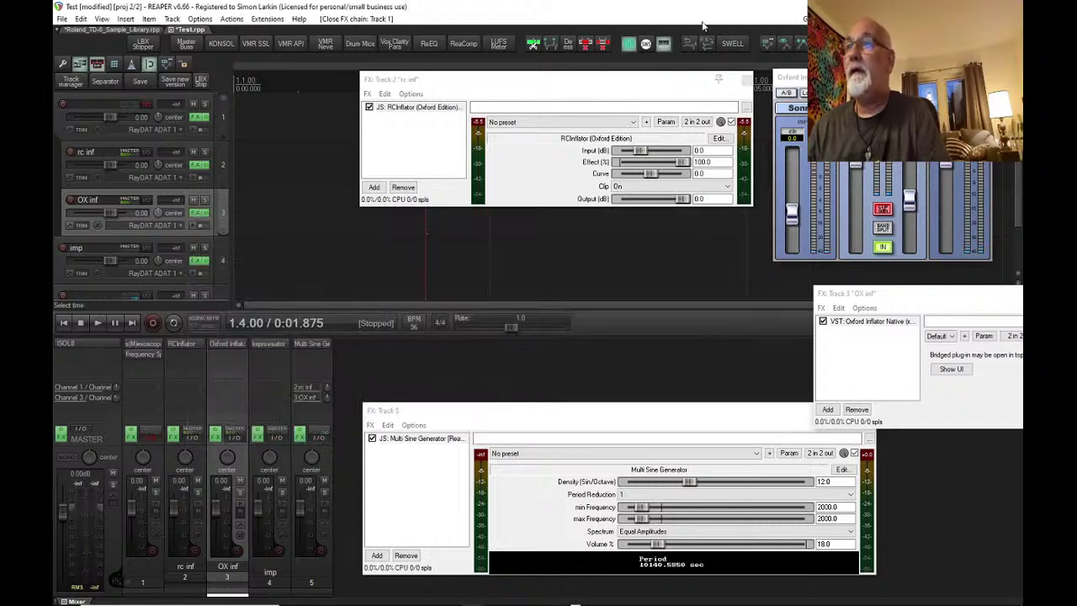
- Set the Multi Sine Generator's volume to 0, bypass the plugin, and close track 5's FX window
left_click_drag(657, 544, 114, 529)
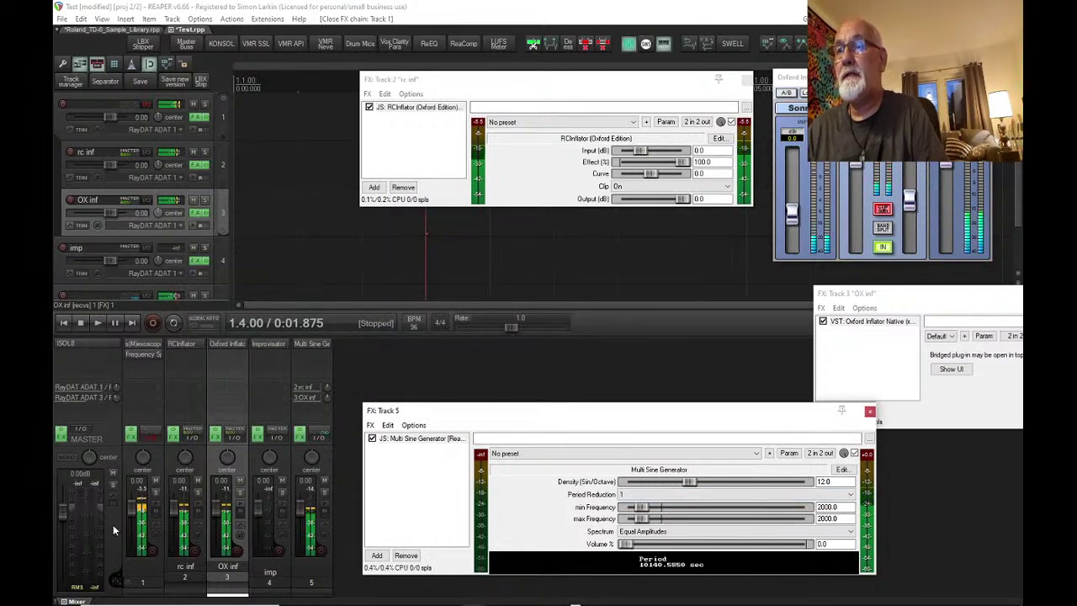
left_click(373, 440)
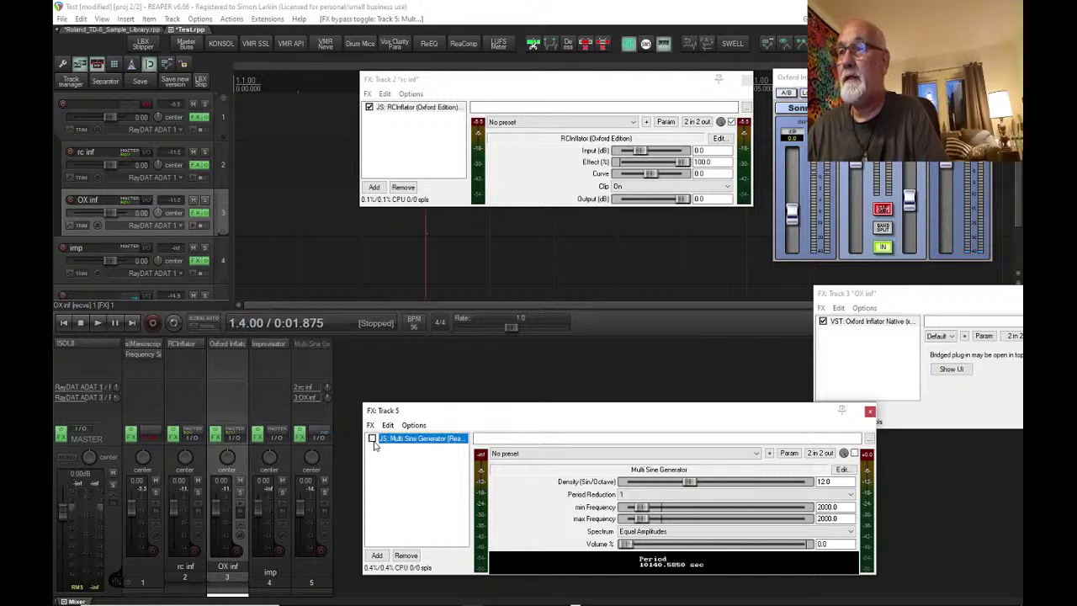
left_click(870, 412)
- Close the OX inf and rc inf FX chains and the floating Oxford Inflator interface
left_click_drag(949, 307, 480, 239)
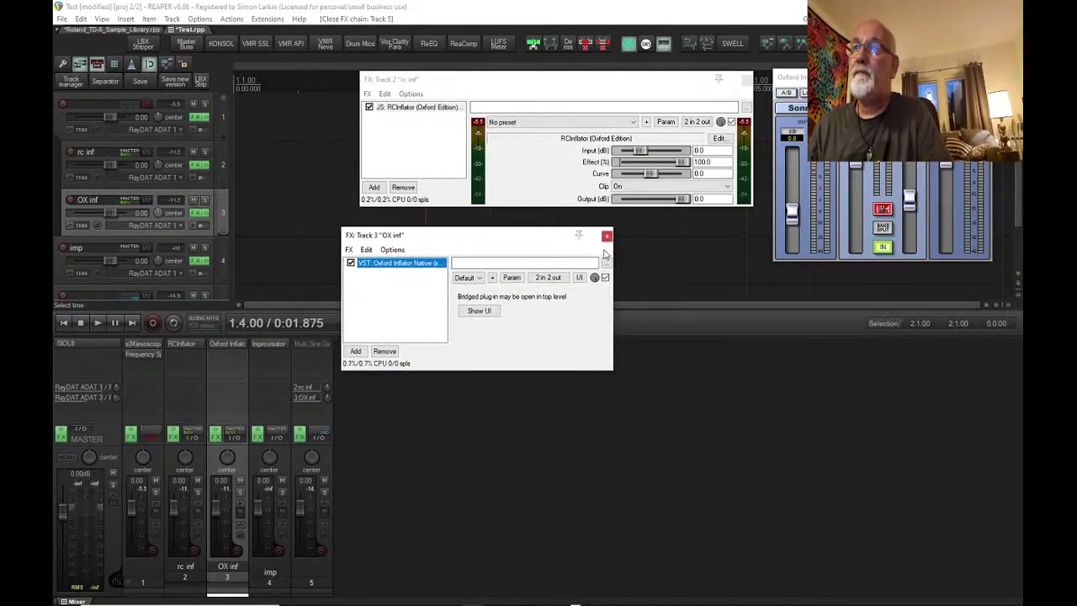
left_click(607, 237)
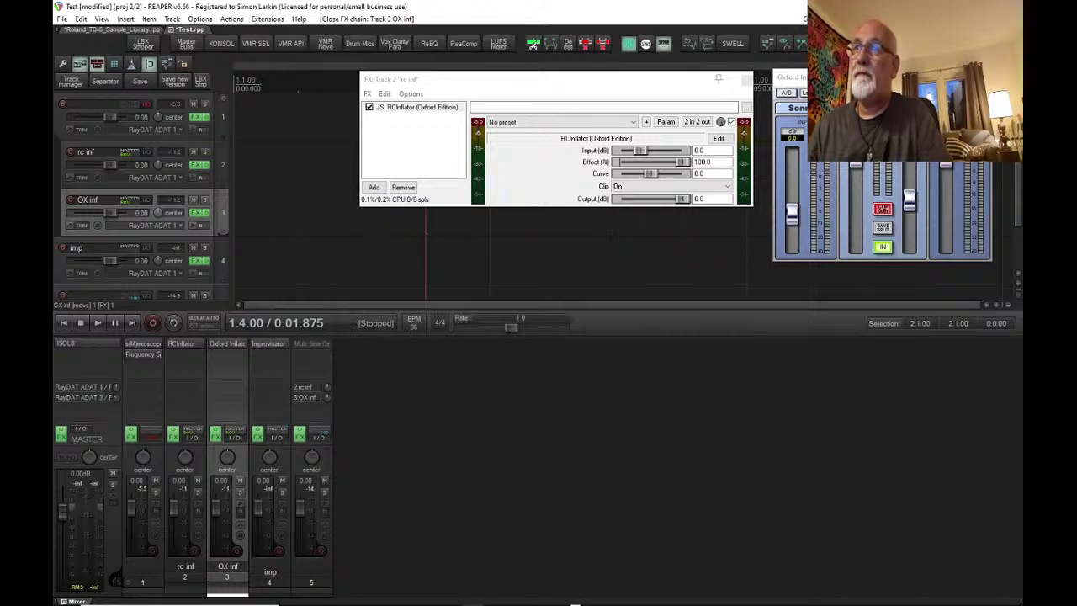
left_click(746, 80)
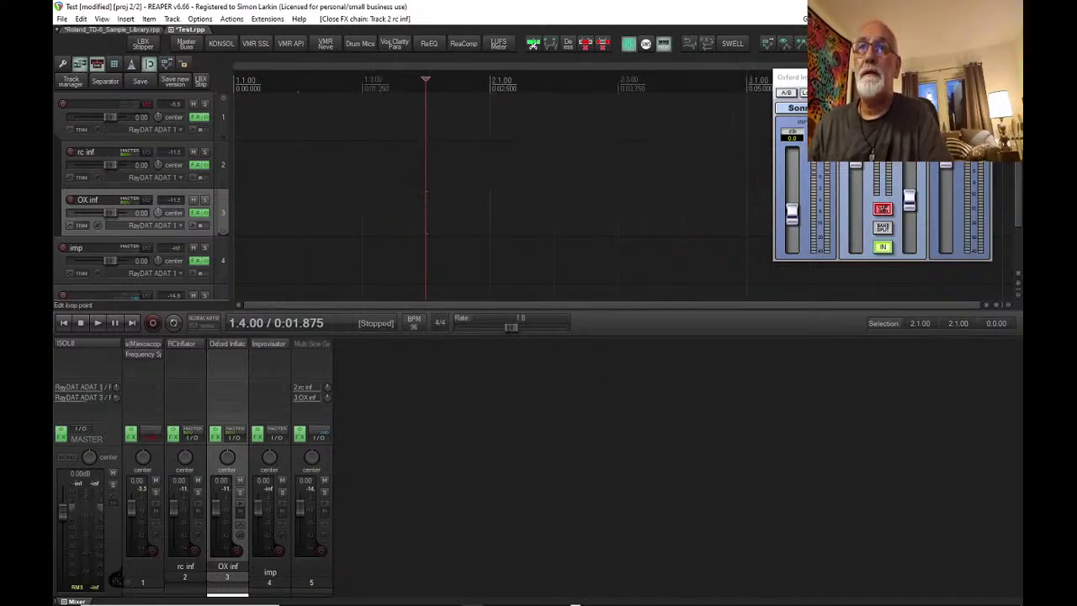
key("Escape")
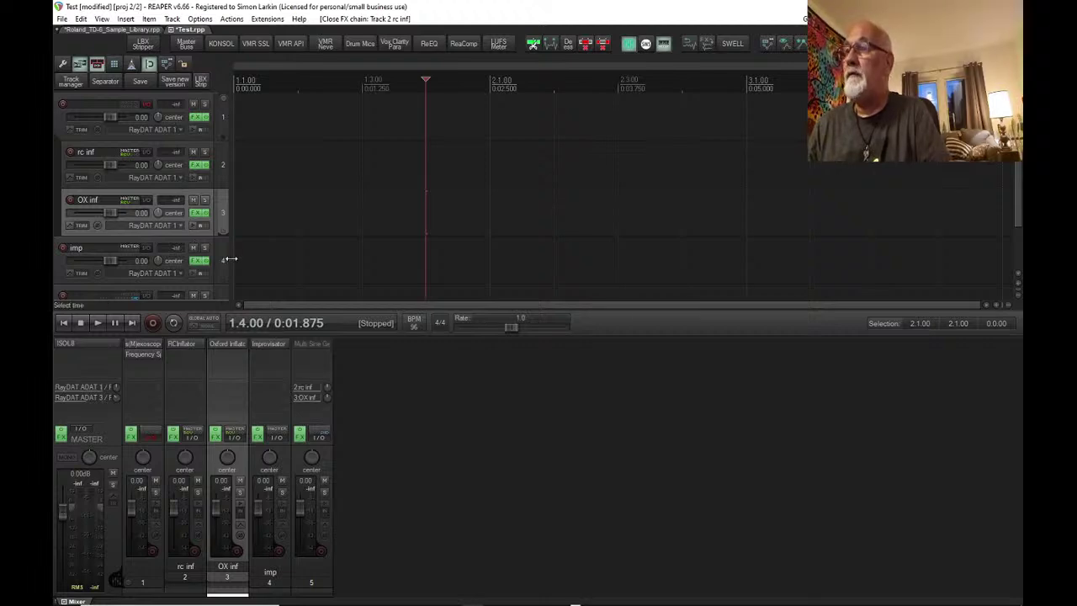
- Open the action list and filter it for "chord"
scroll(229, 259, "down", 2)
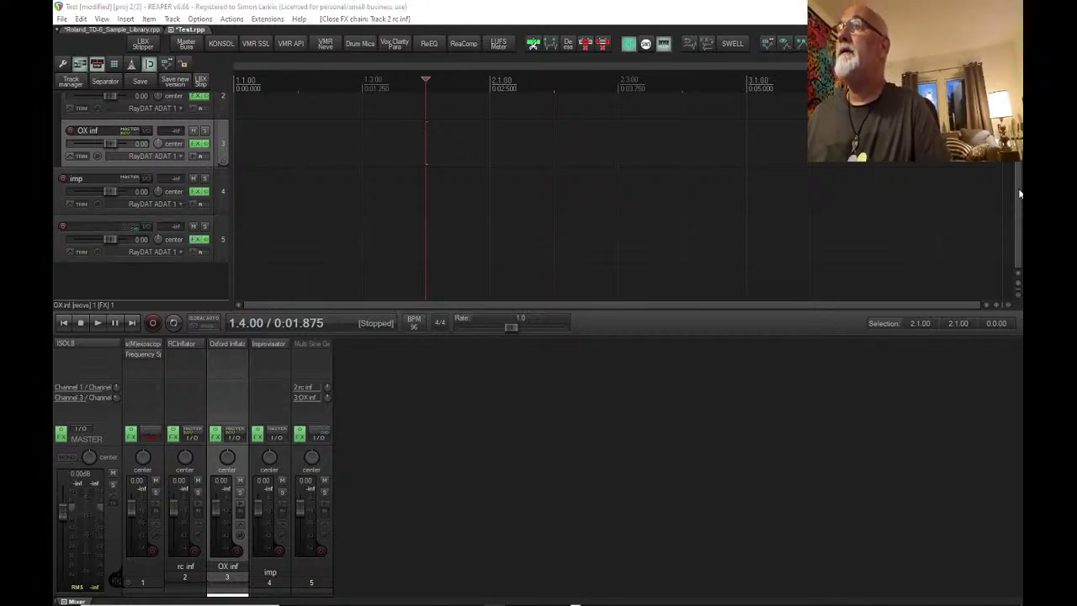
left_click(229, 19)
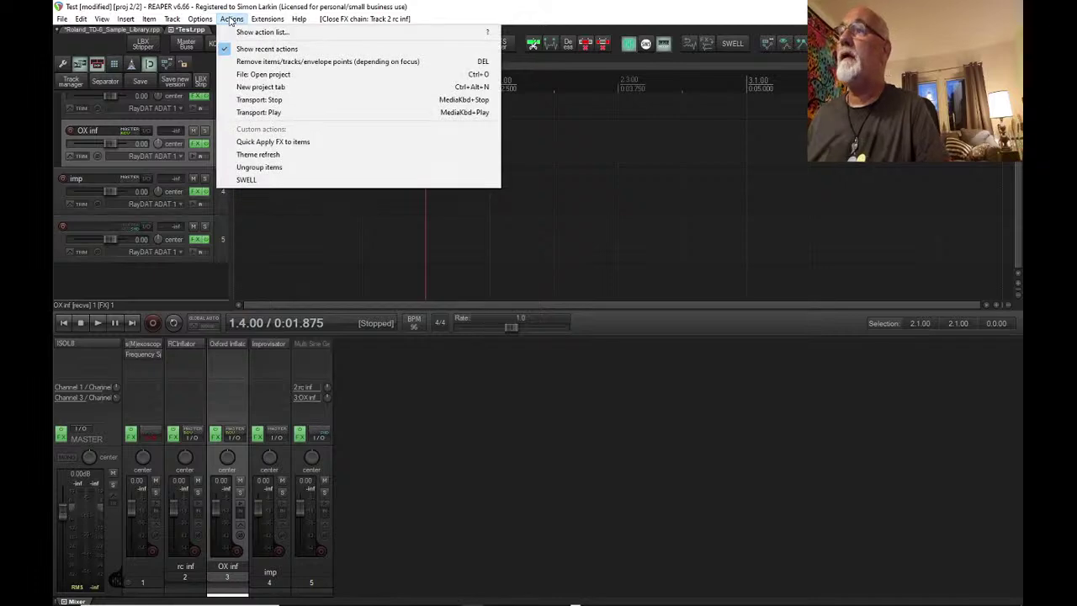
left_click(252, 32)
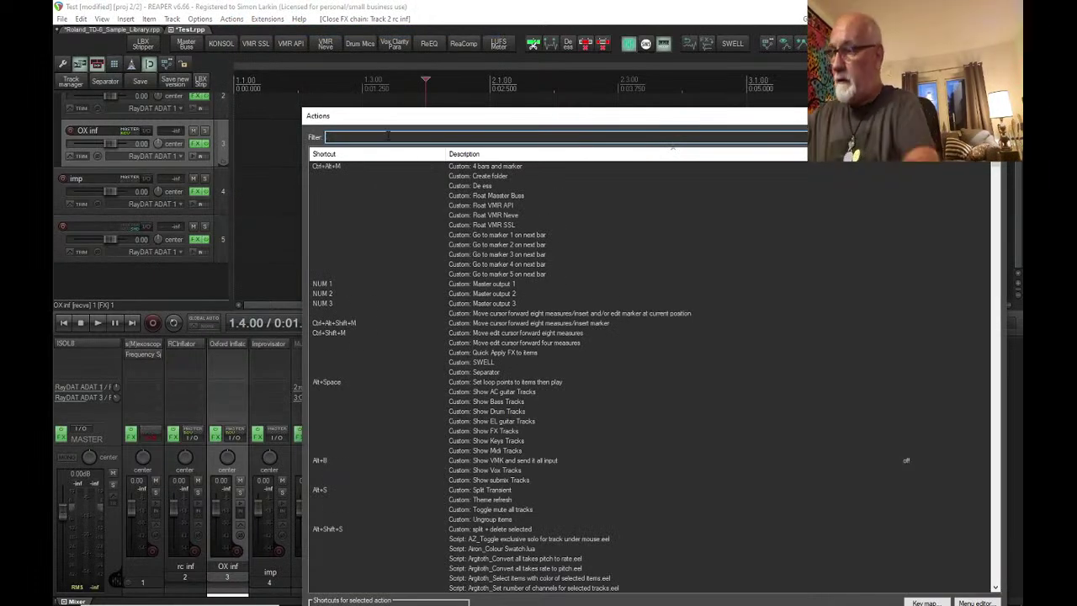
type("chord")
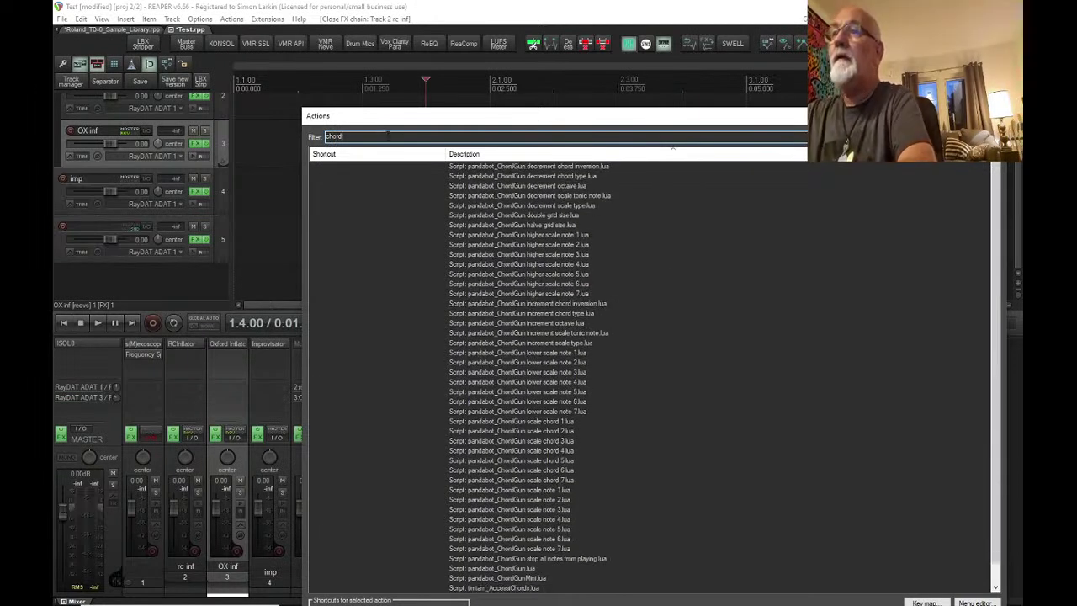
- Narrow the action filter to "chord gun", run the pandabot_ChordGun.lua script and move its window clear of the track list
type(" gun")
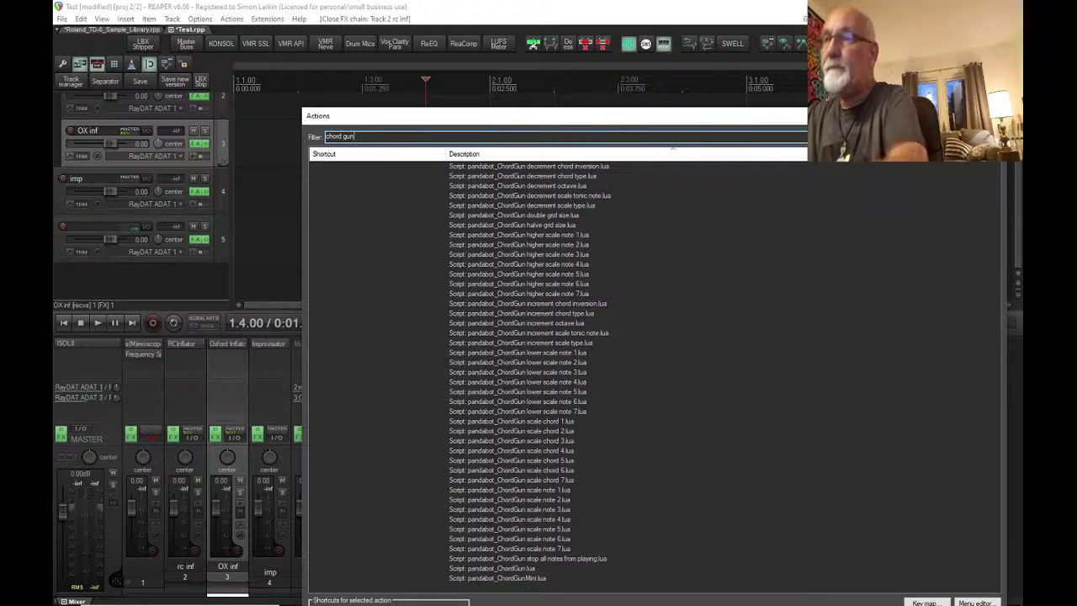
double_click(514, 568)
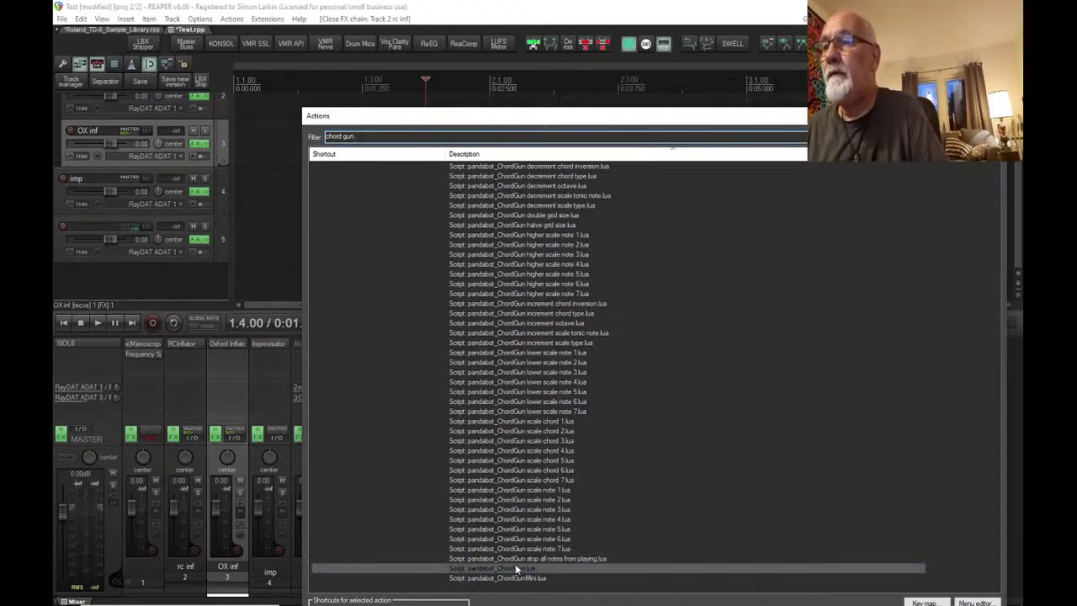
left_click_drag(467, 136, 709, 85)
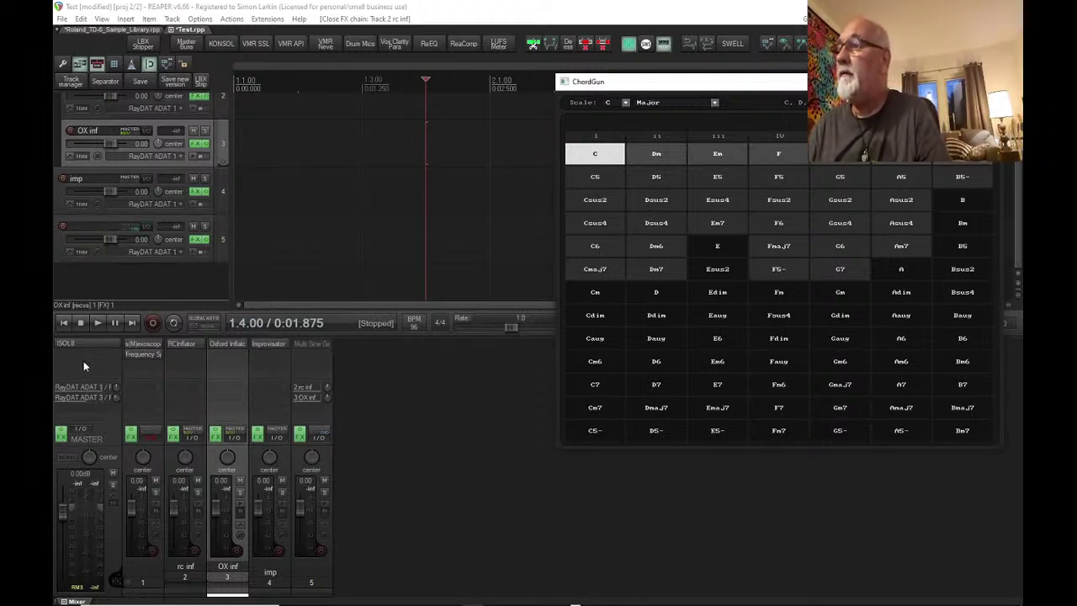
- Open the Improvisator interface from the imp track, close its FX chain window, and arrange Improvisator and ChordGun side by side
left_click(198, 240)
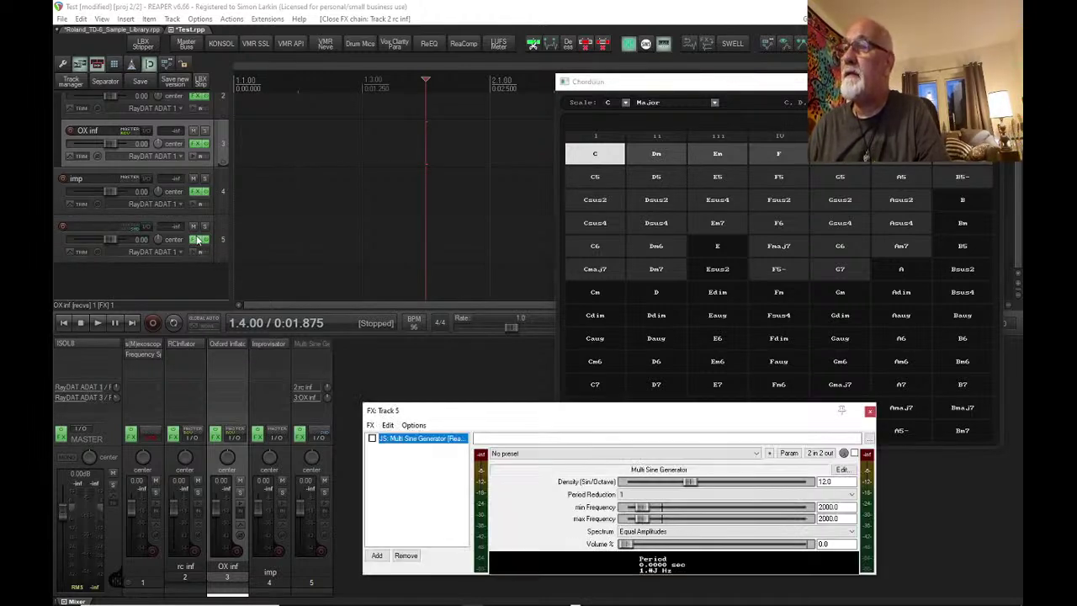
left_click(198, 240)
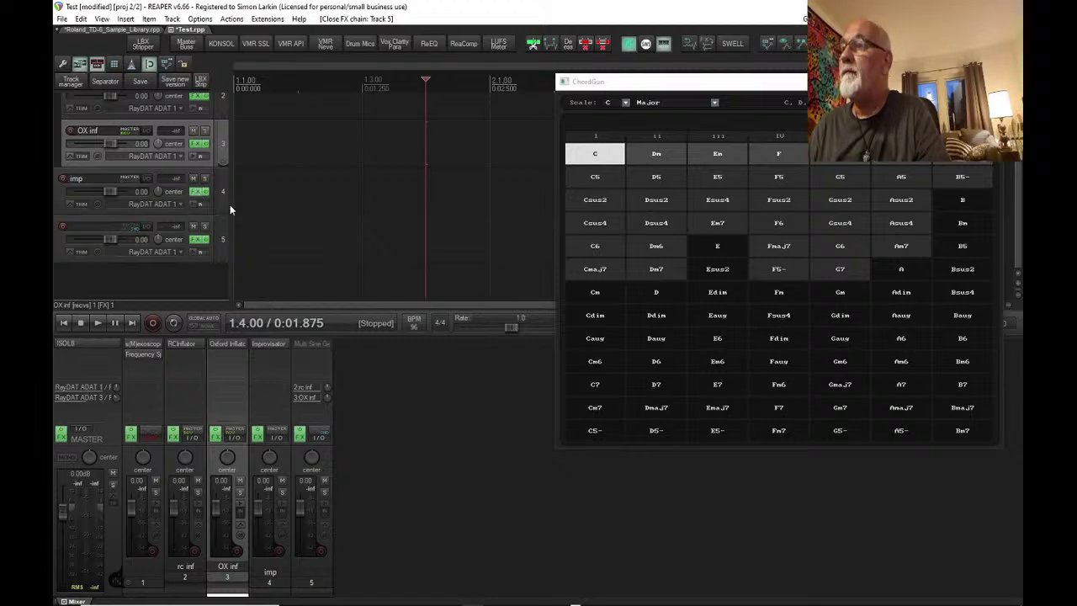
left_click_drag(469, 117, 371, 79)
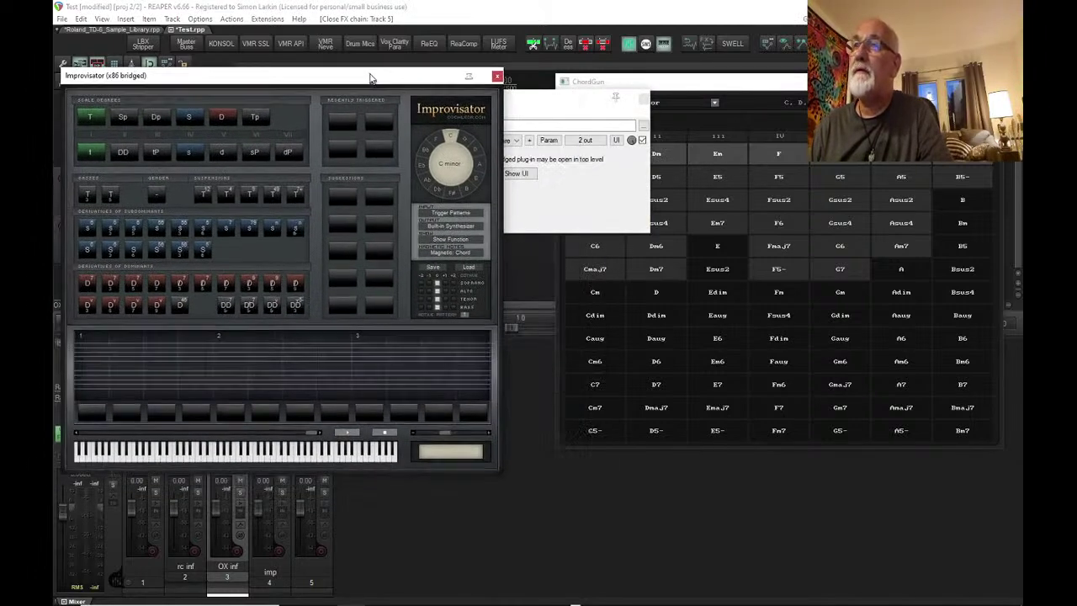
left_click(584, 188)
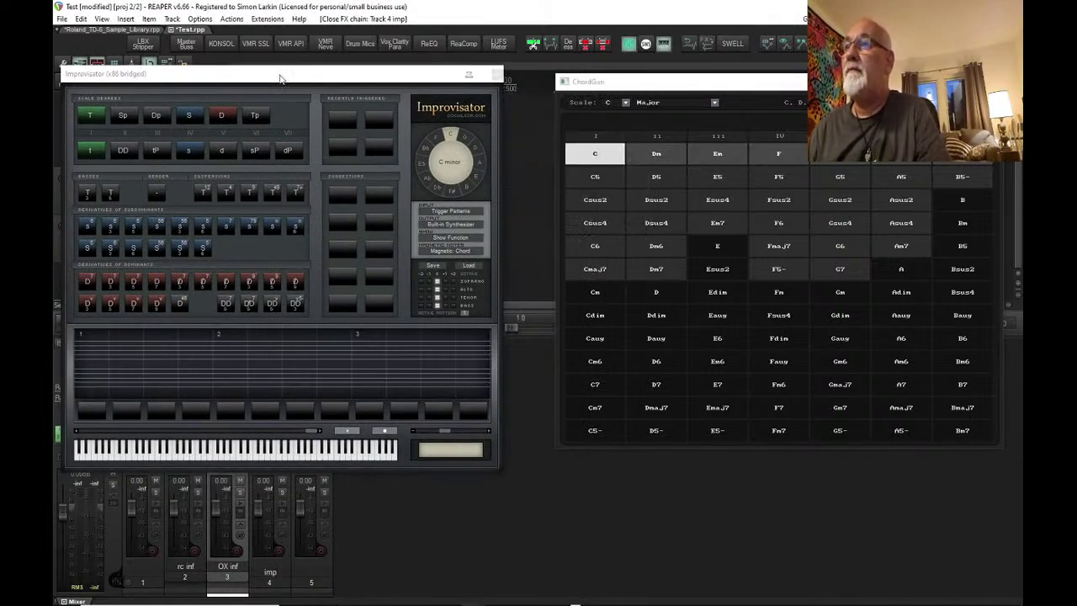
left_click_drag(265, 85, 303, 74)
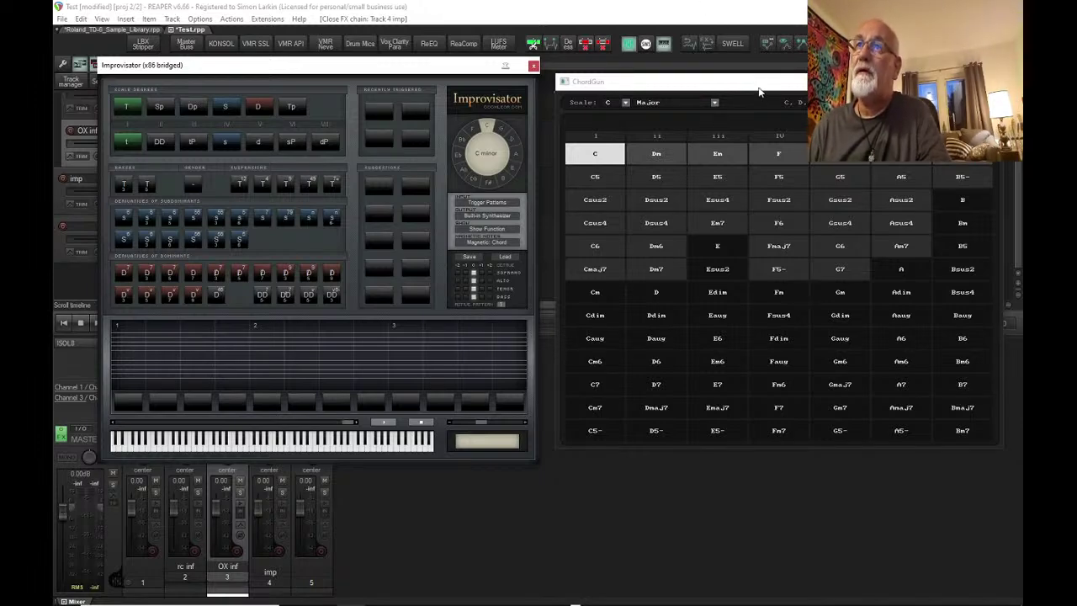
left_click_drag(759, 91, 741, 61)
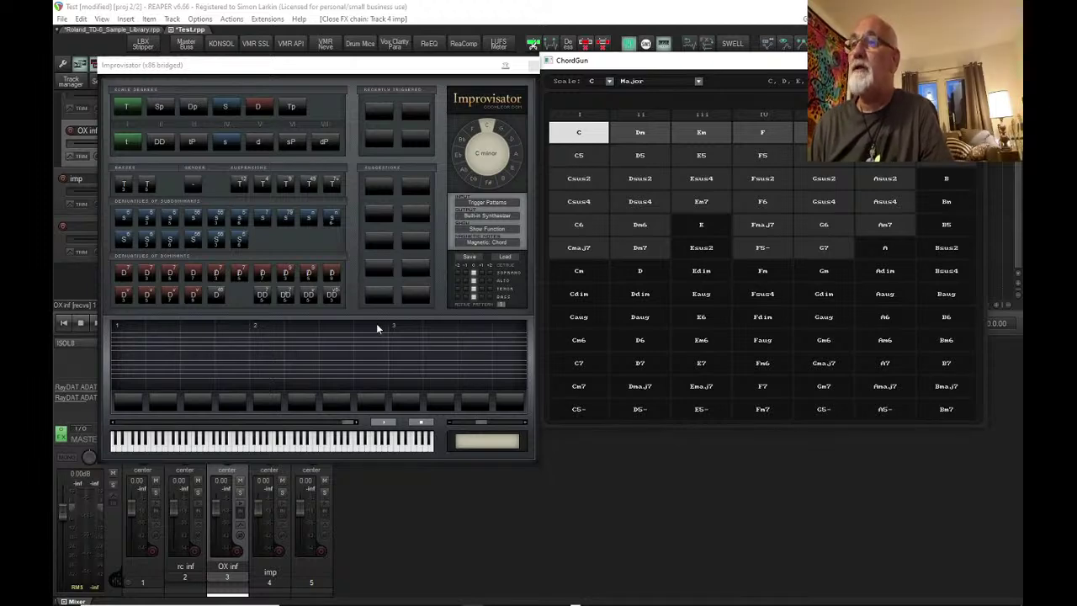
- Close the ChordGun window and the floating Improvisator interface
left_click(970, 61)
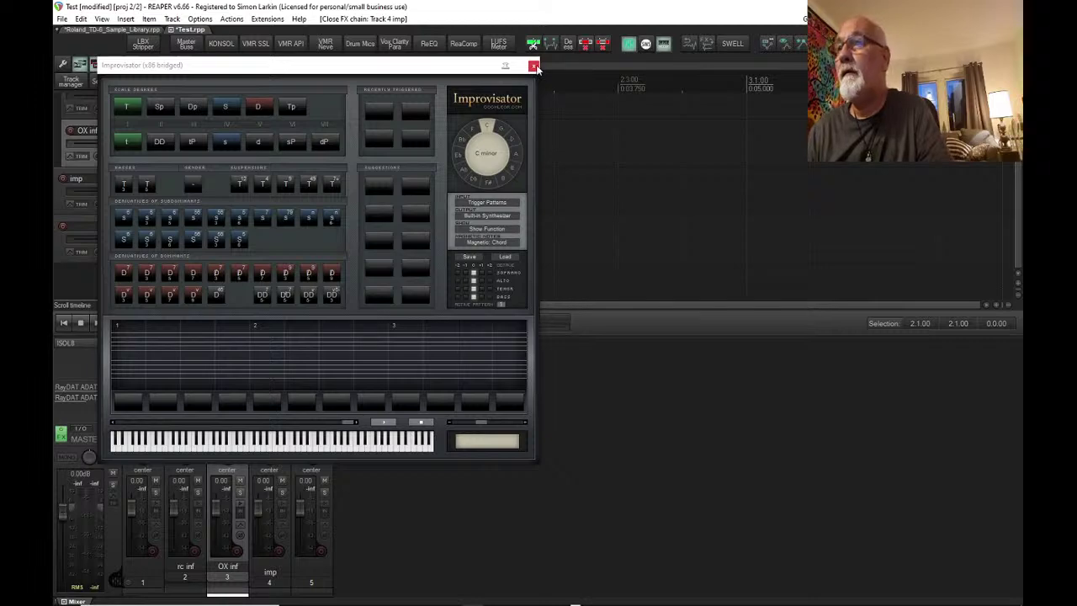
left_click(534, 66)
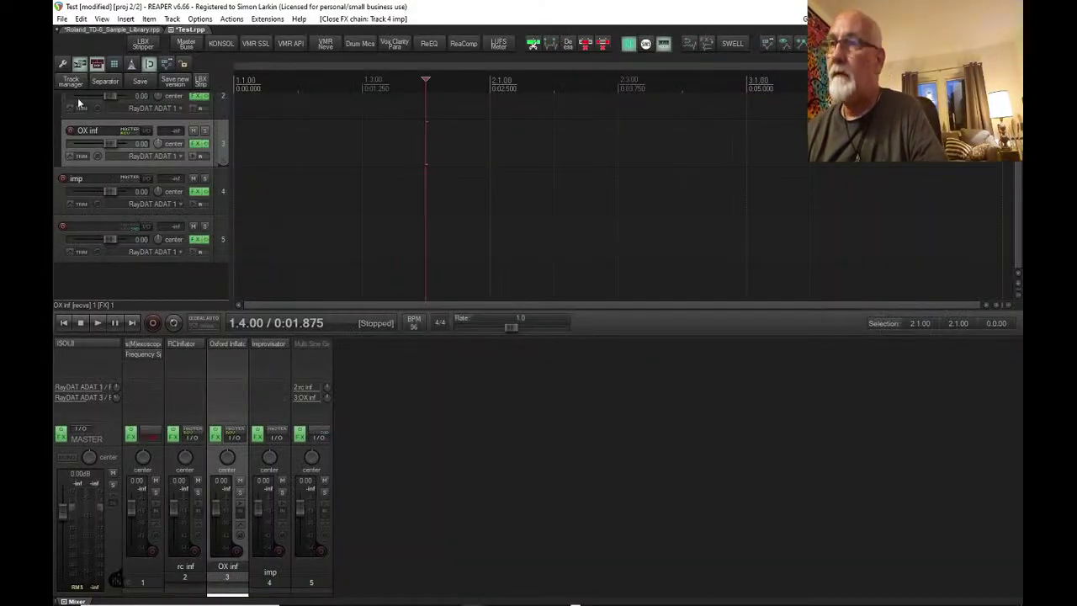
- Restore REAPER to a smaller window, clear the OBS window off the desktop, and maximize REAPER again
double_click(606, 10)
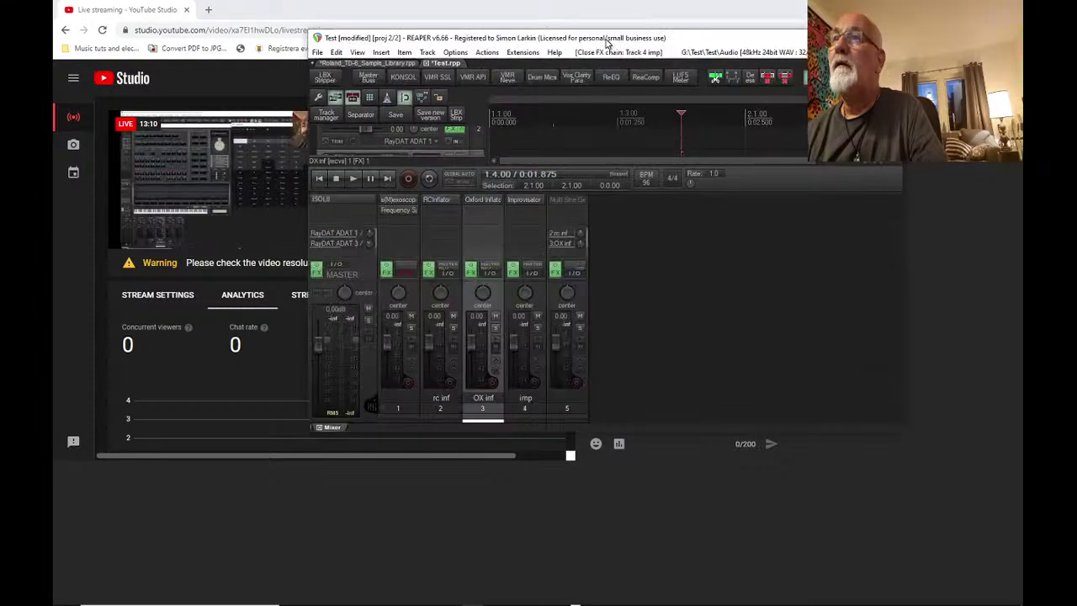
left_click_drag(607, 42, 598, 29)
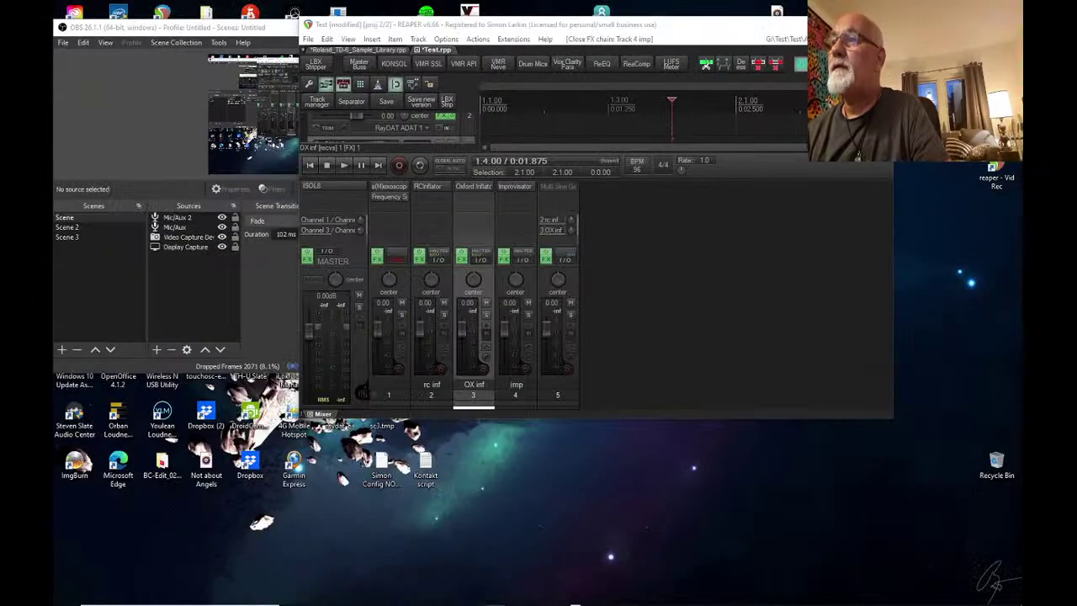
mouse_move(427, 602)
left_mouse_down()
mouse_move(428, 344)
mouse_move(441, 605)
left_mouse_up()
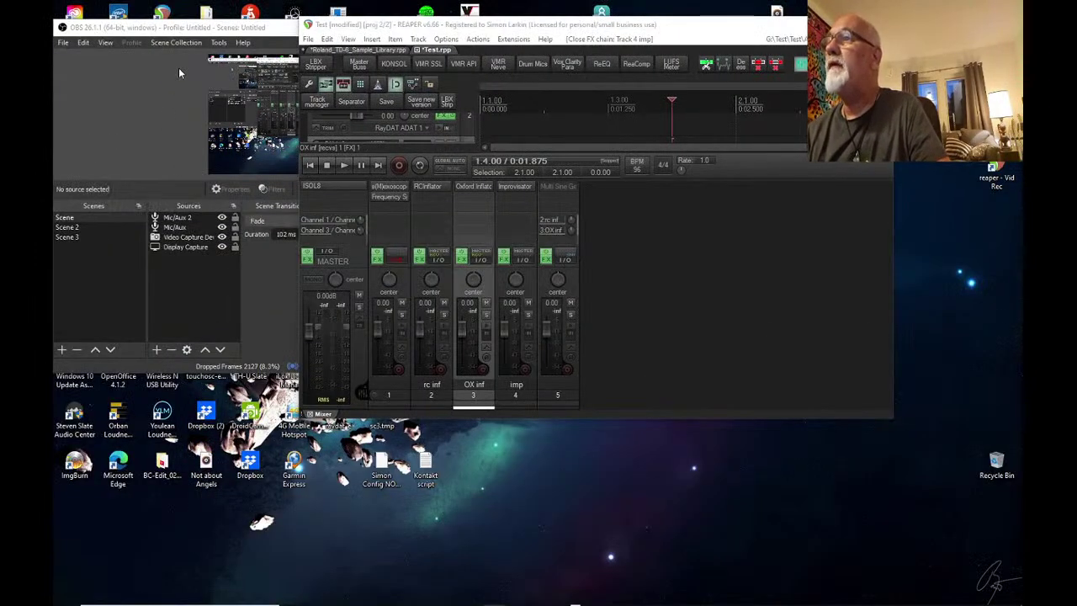
left_click_drag(217, 30, 223, 604)
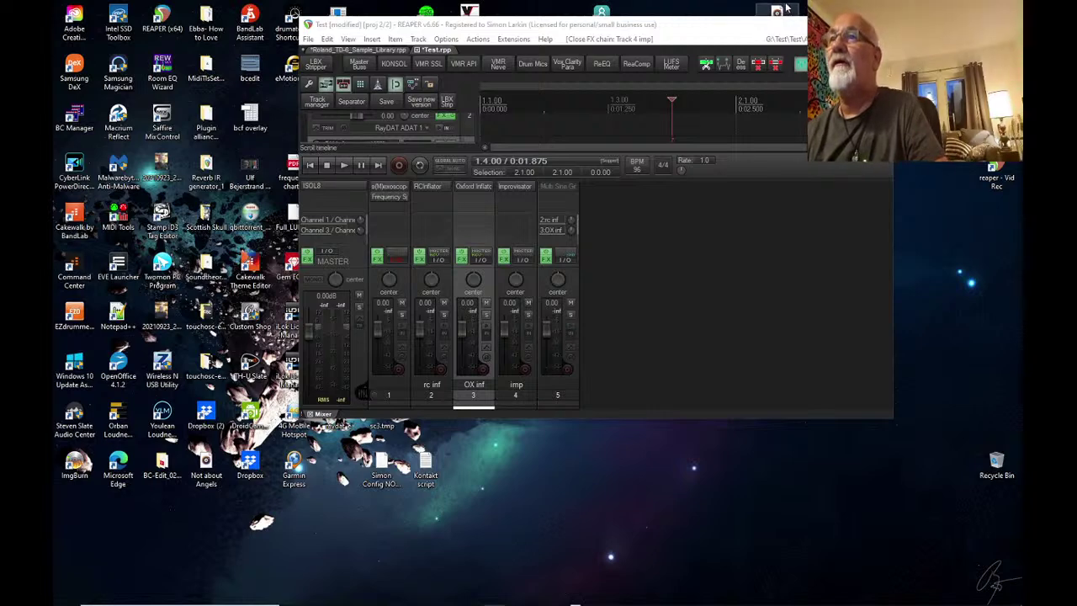
left_click_drag(505, 24, 295, 31)
key("super+Up")
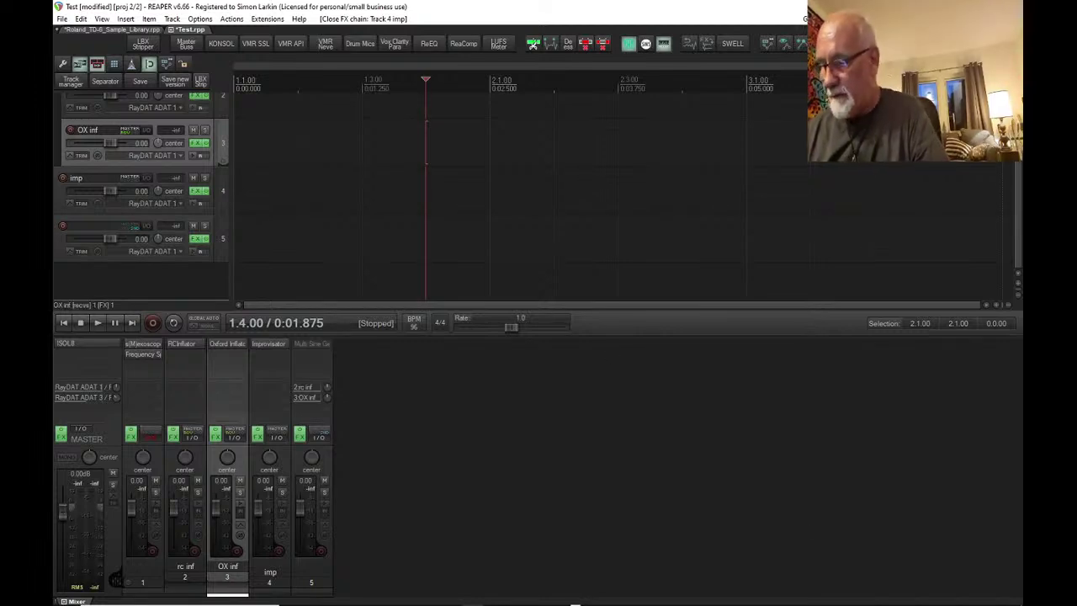
- Switch to the Roland_TD-6_Sample_Library project and look through its tracks and sample recordings down to the Sitala track
mouse_move(413, 602)
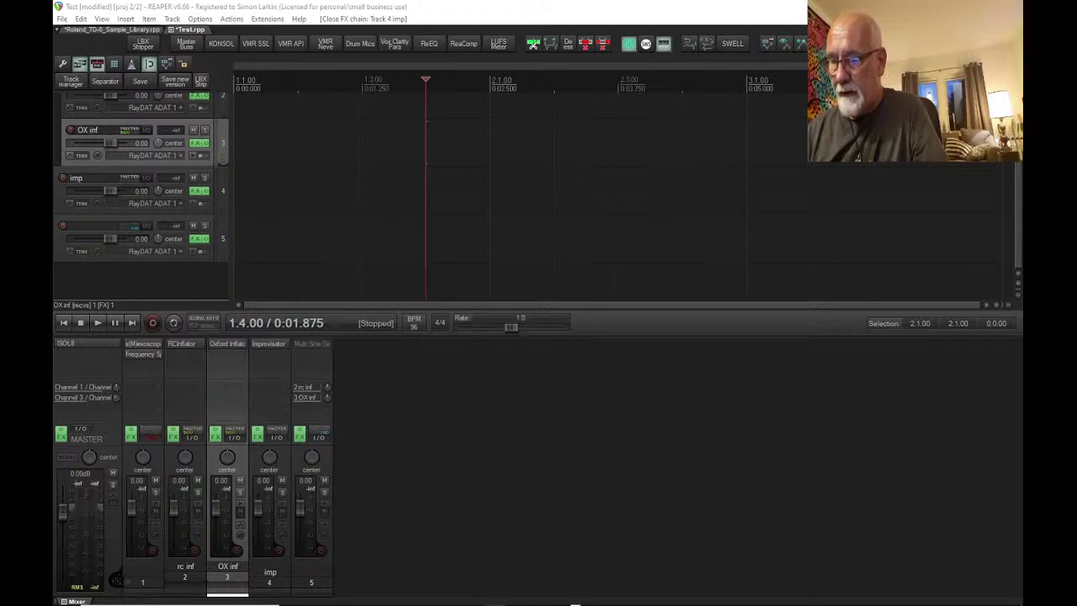
left_click(113, 28)
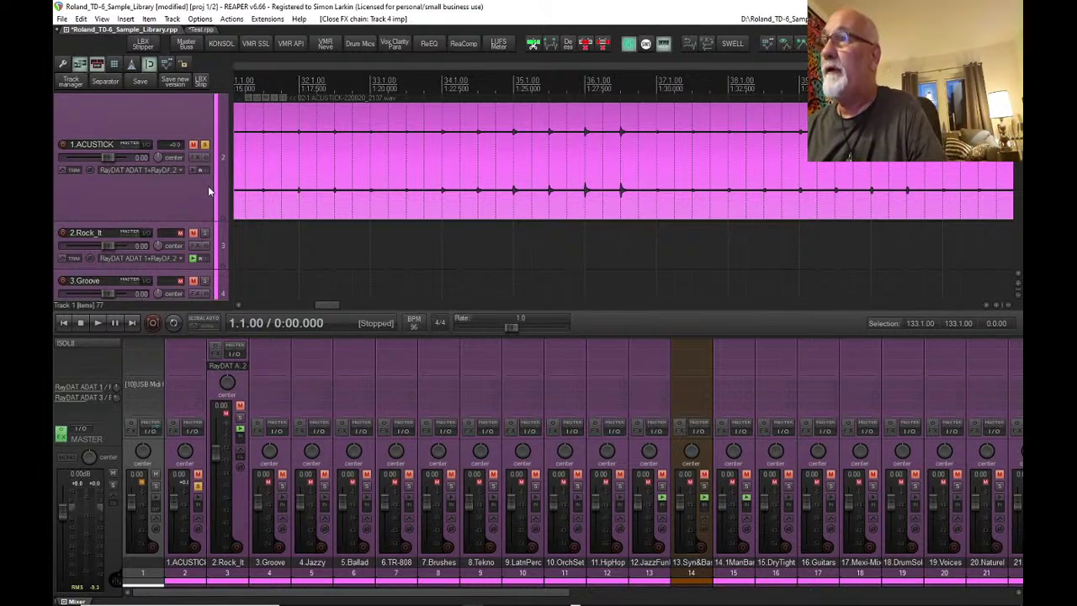
scroll(219, 200, "up", 1)
scroll(219, 199, "down", 2)
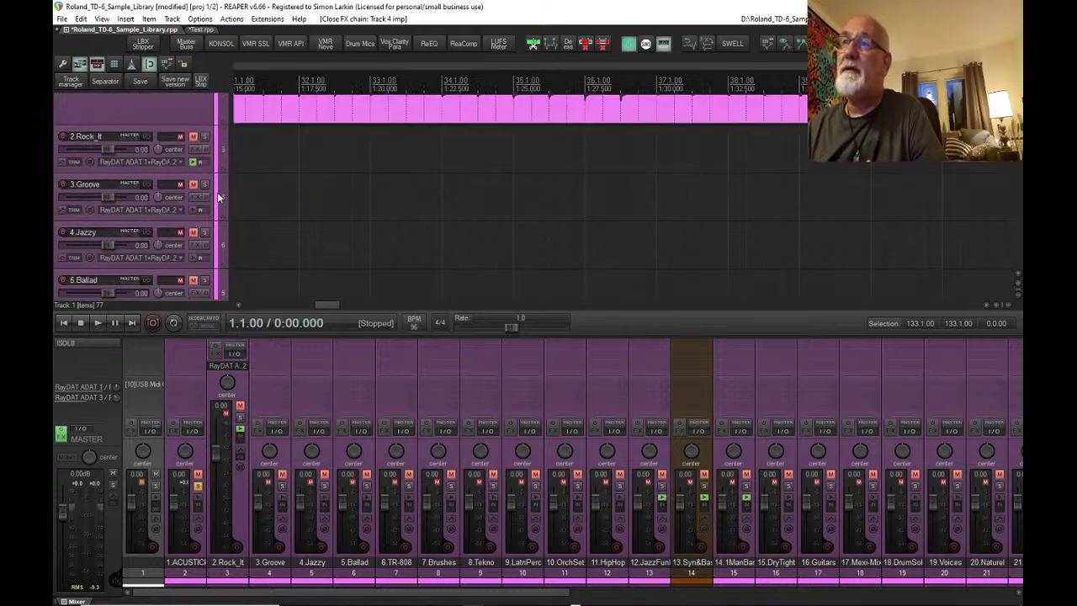
scroll(219, 199, "up", 2)
scroll(625, 176, "down", 3)
scroll(625, 176, "down", 5)
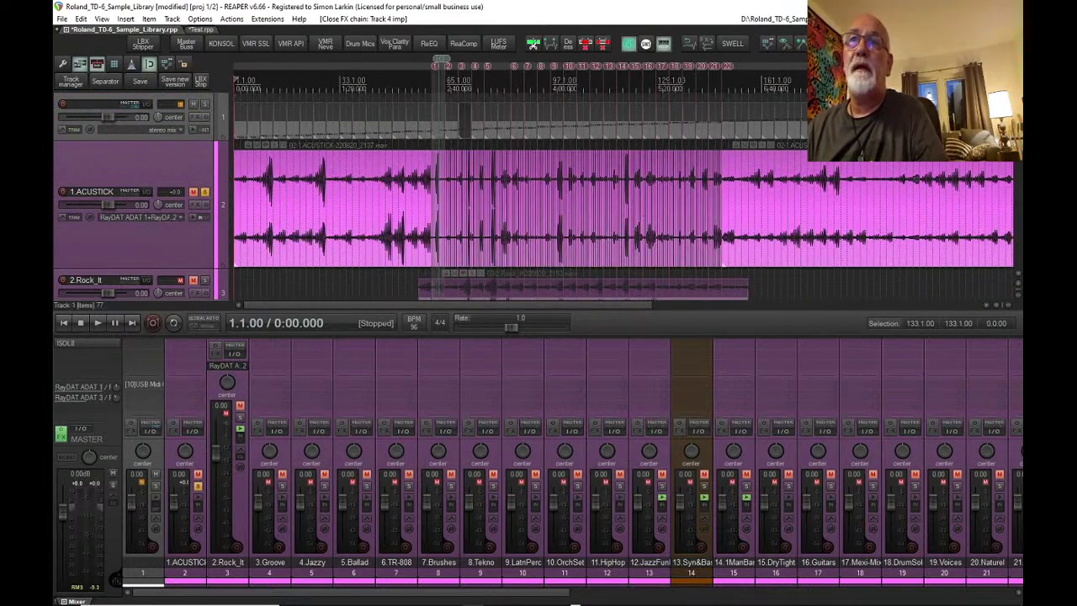
scroll(163, 242, "down", 4)
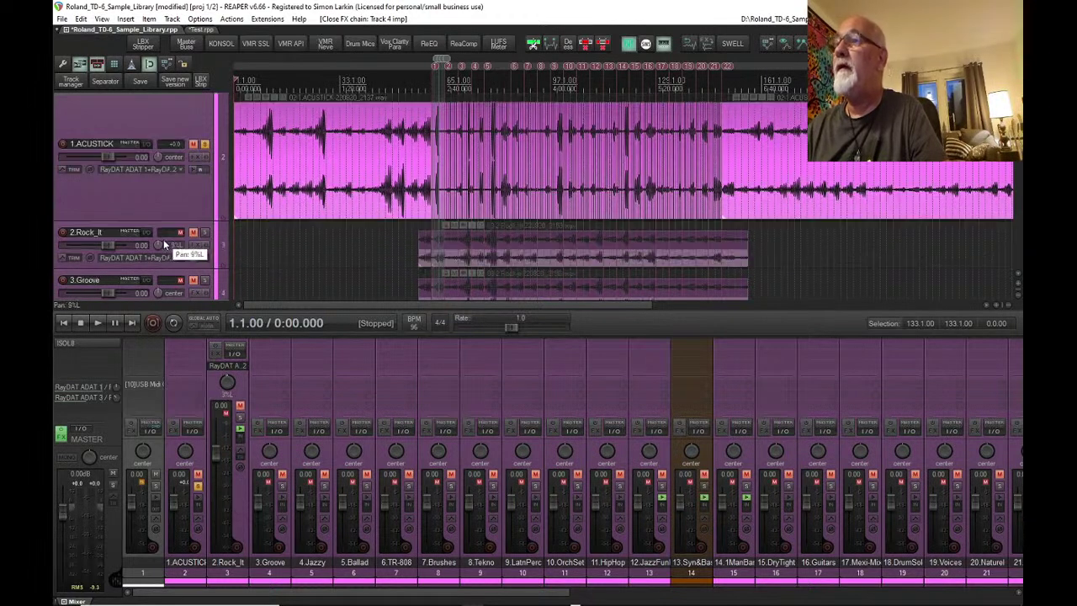
scroll(170, 250, "down", 11)
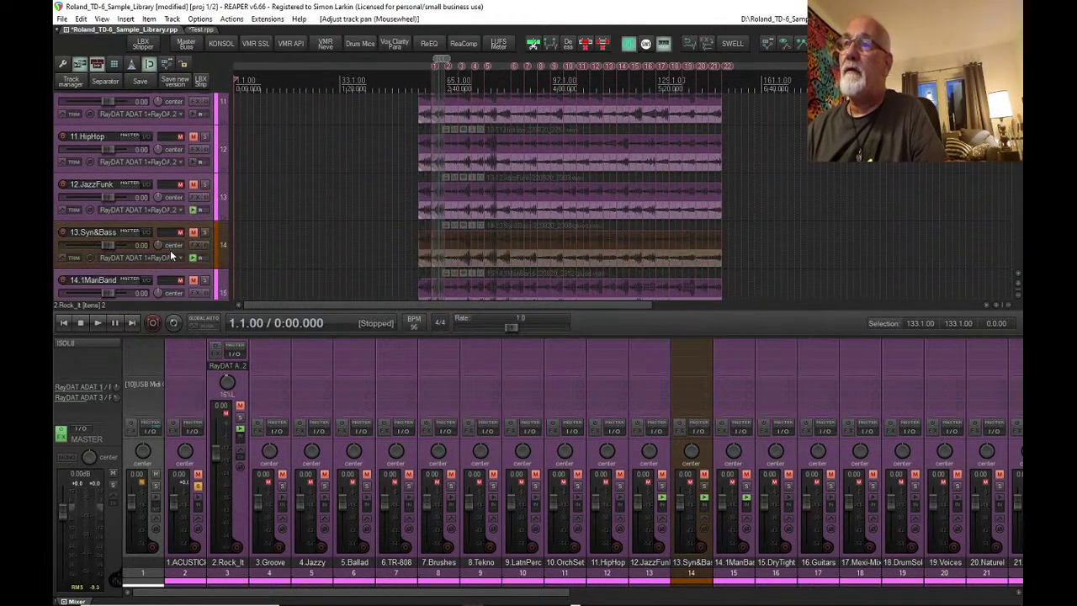
scroll(170, 250, "down", 16)
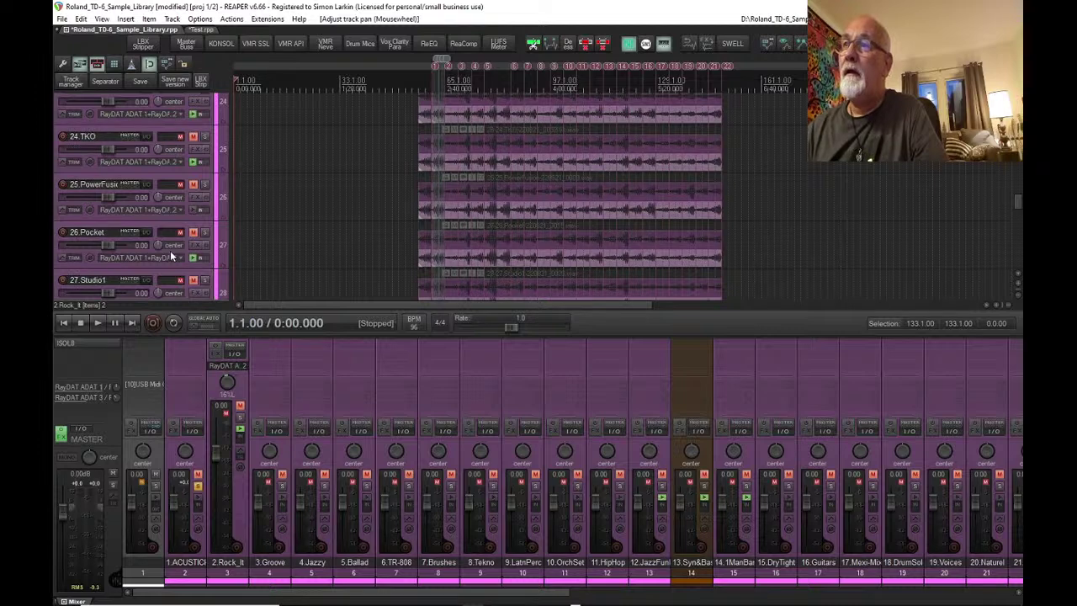
scroll(173, 258, "down", 5)
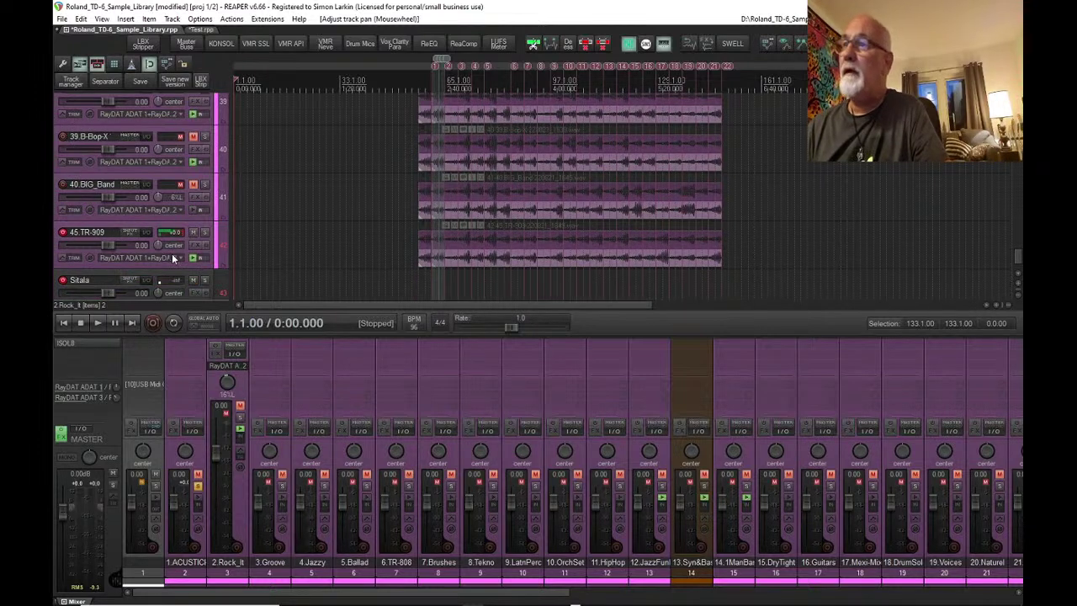
scroll(173, 257, "down", 3)
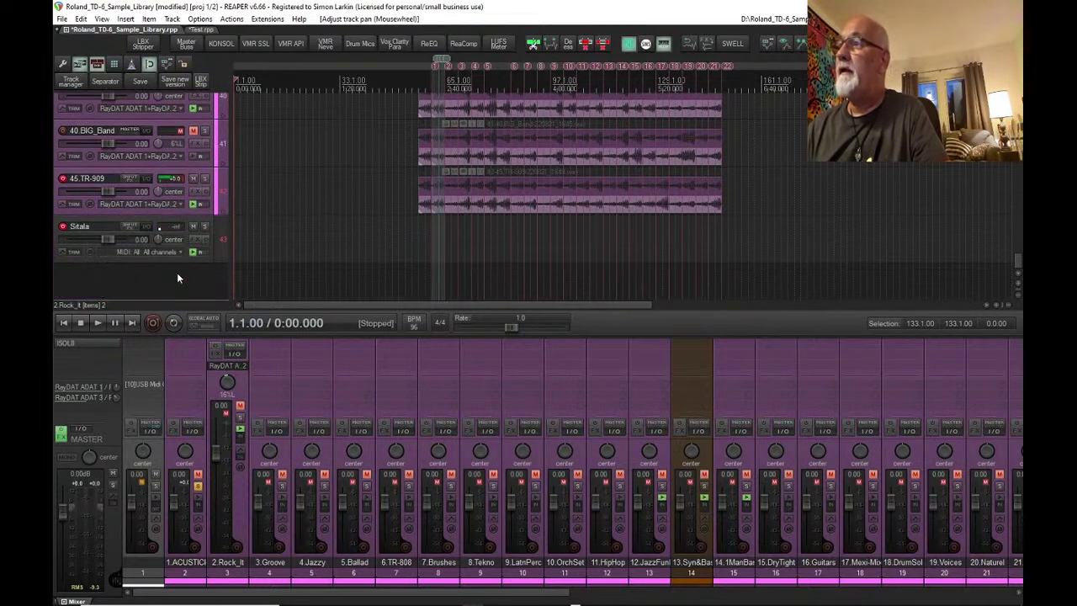
- Disarm recording on the 45.TR-909 and Sitala tracks, and leave the Sitala track selected
left_click(62, 178)
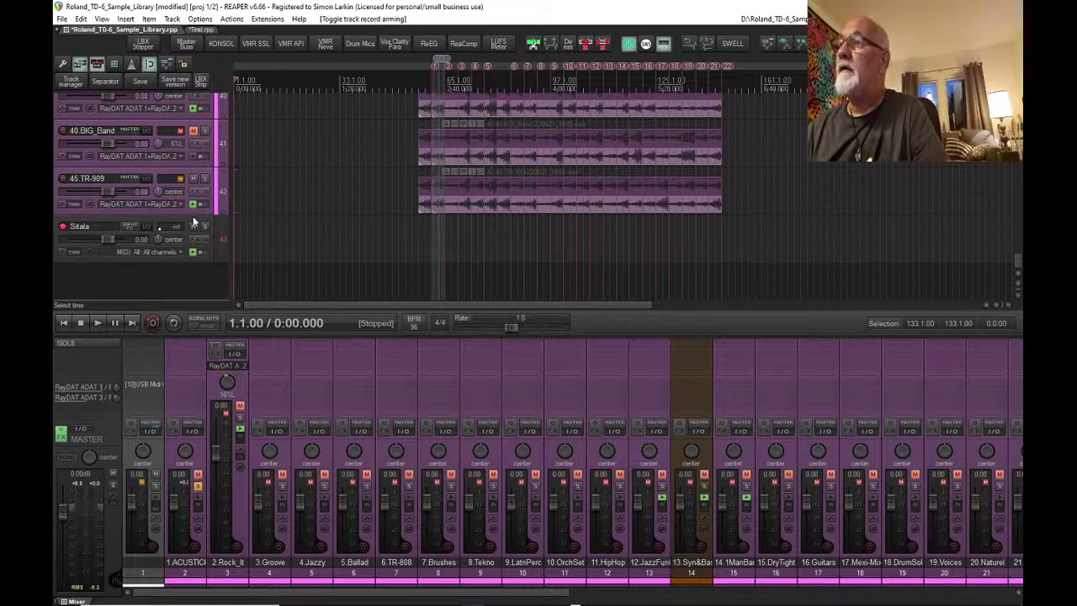
left_click(225, 195)
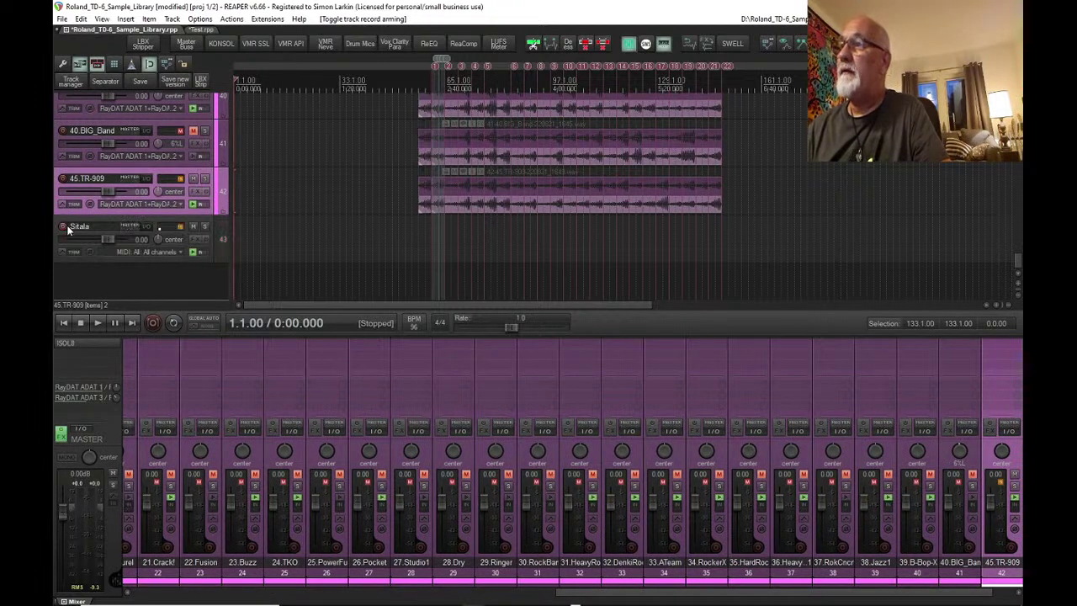
left_click(222, 239)
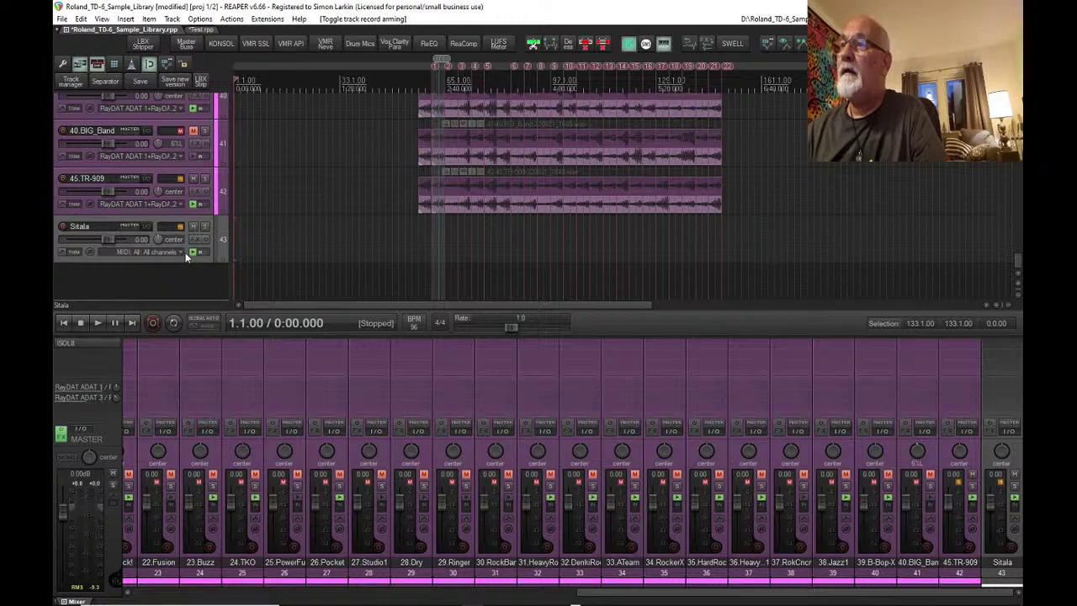
left_click(192, 241)
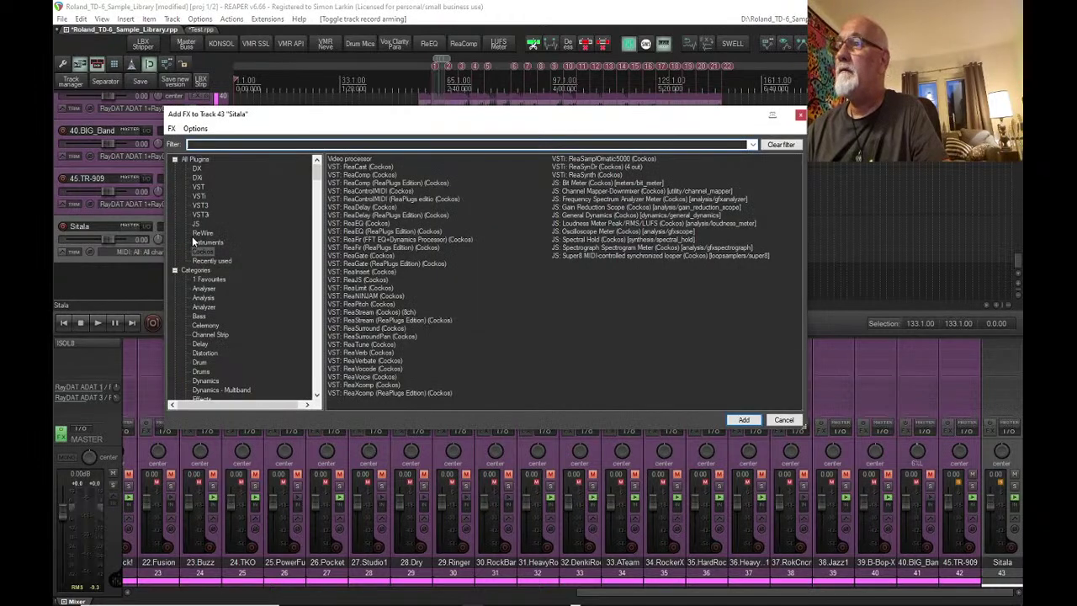
key("Escape")
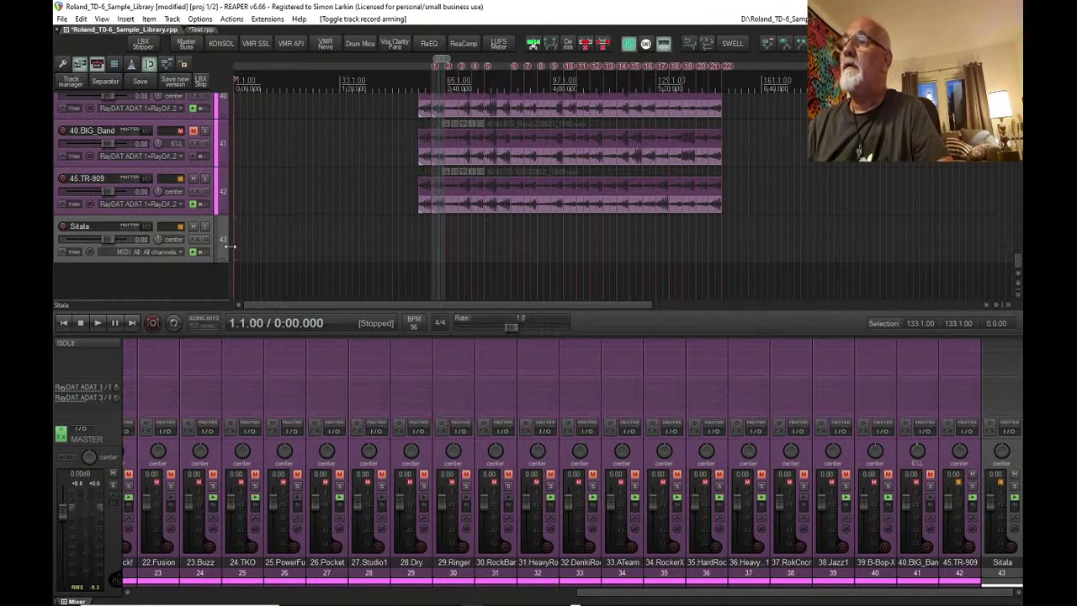
scroll(223, 246, "up", 15)
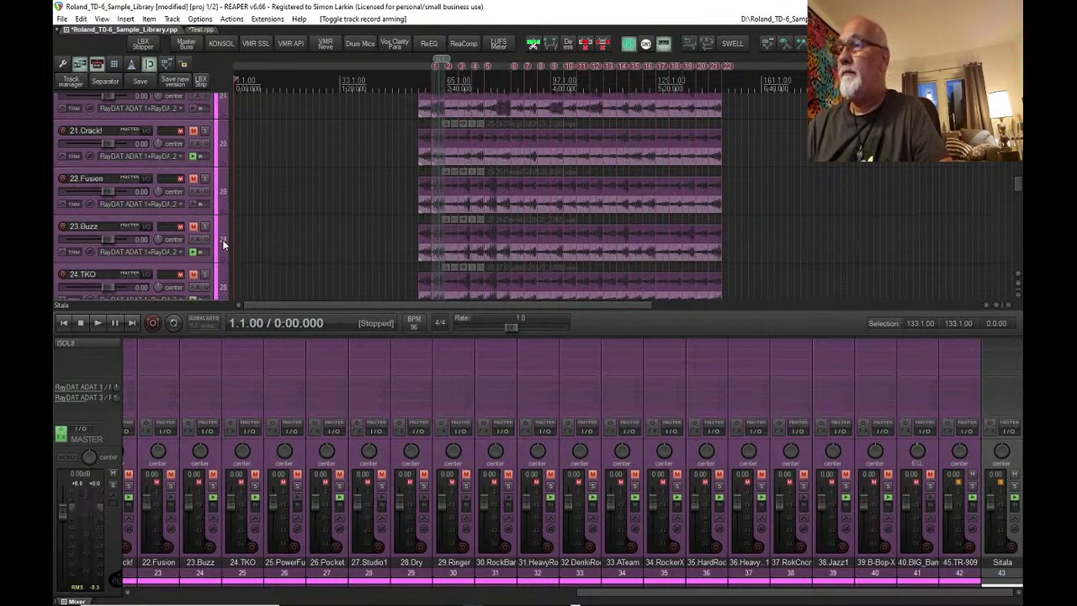
scroll(223, 244, "up", 5)
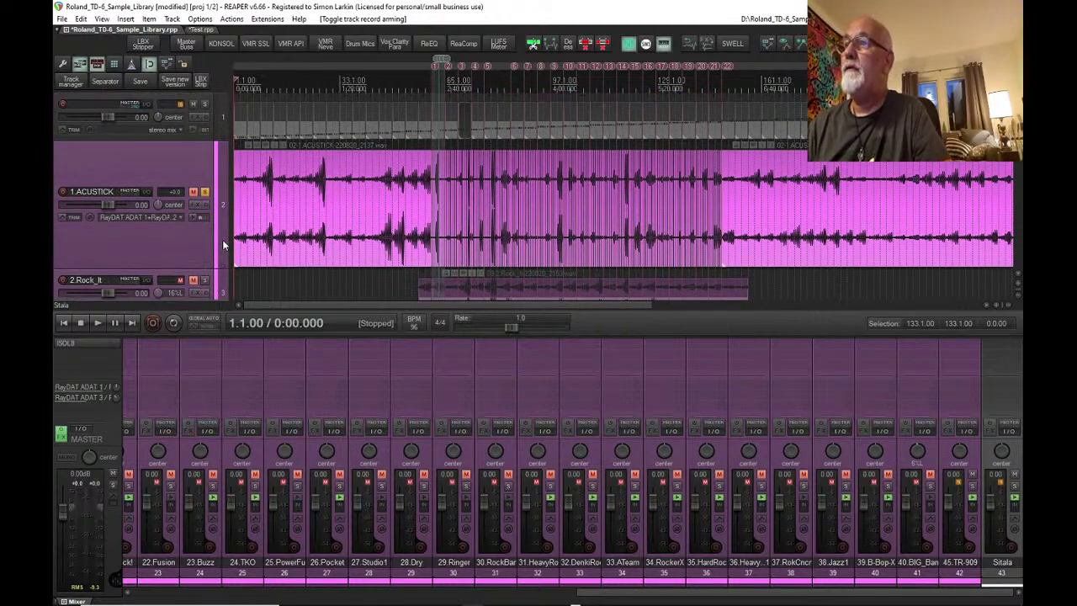
scroll(222, 239, "down", 20)
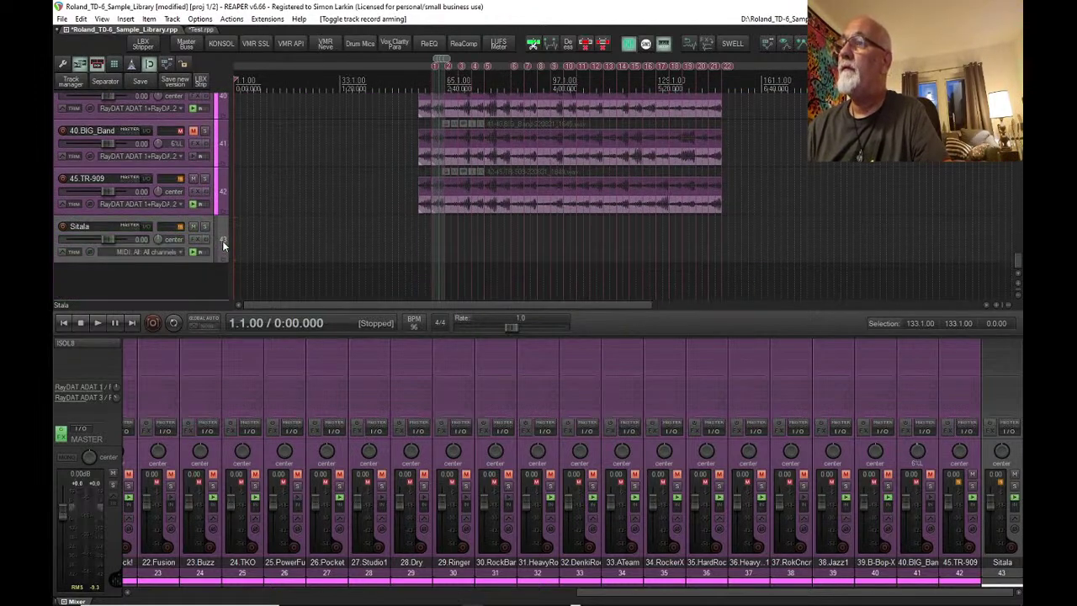
- Add the DecentSampler VSTi to the Sitala track, move its window lower, and try a few keys on its keyboard
left_click(200, 241)
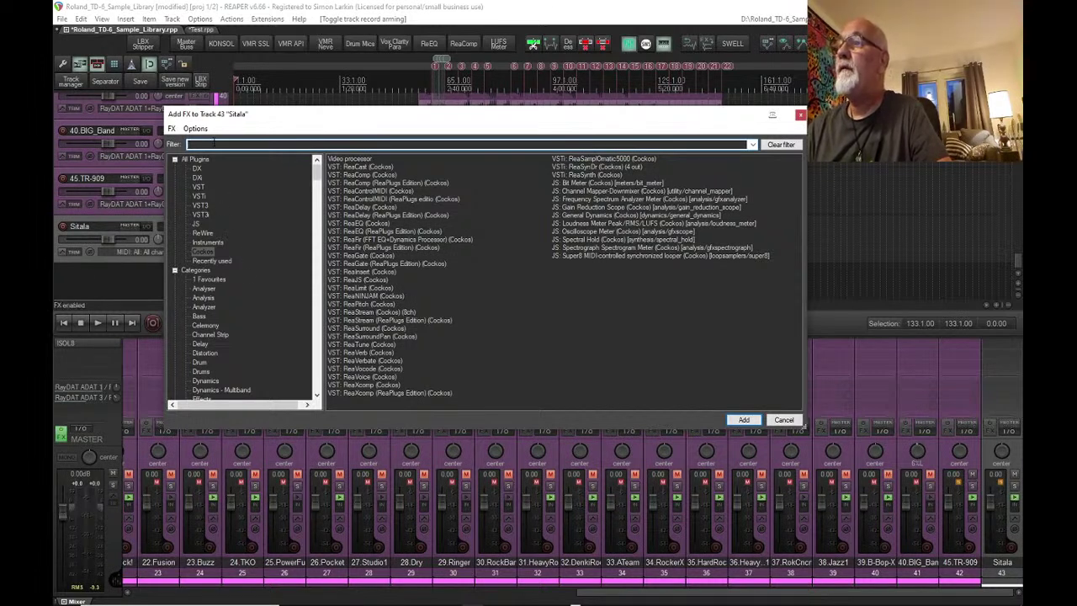
left_click(196, 160)
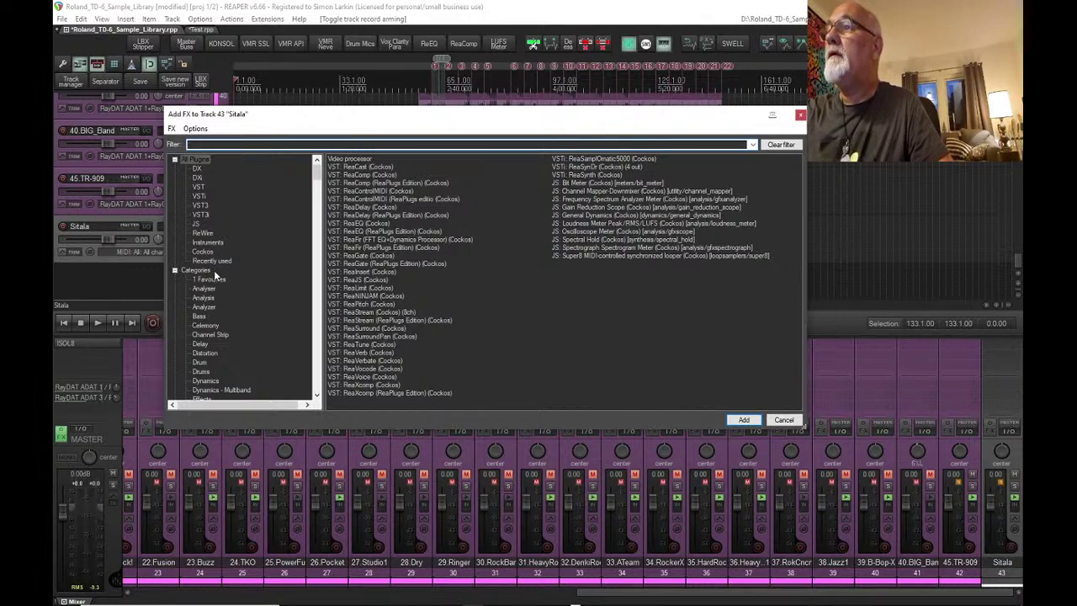
left_click(200, 196)
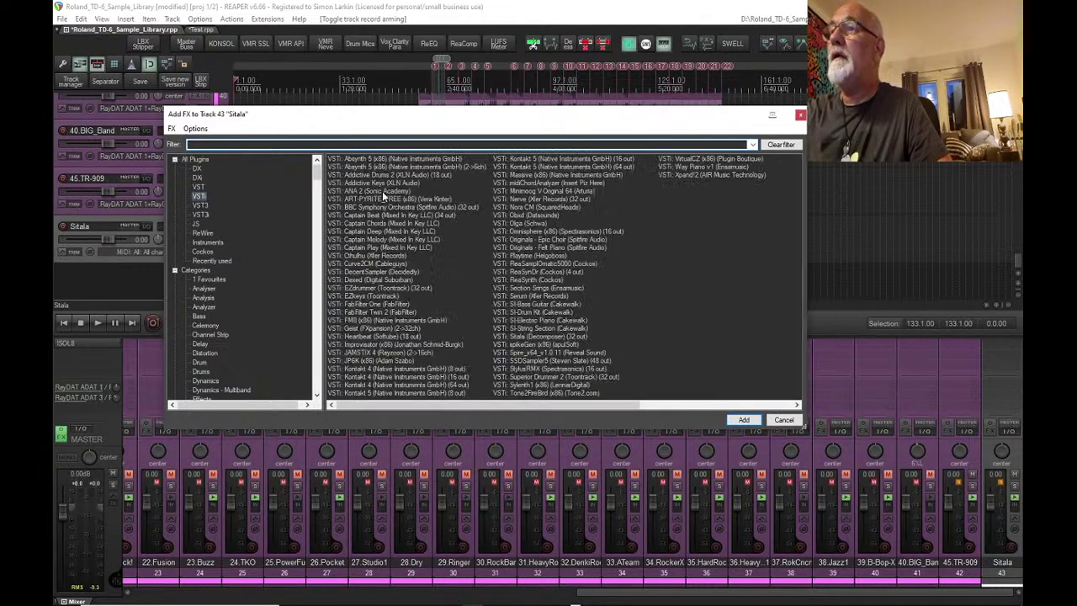
double_click(358, 273)
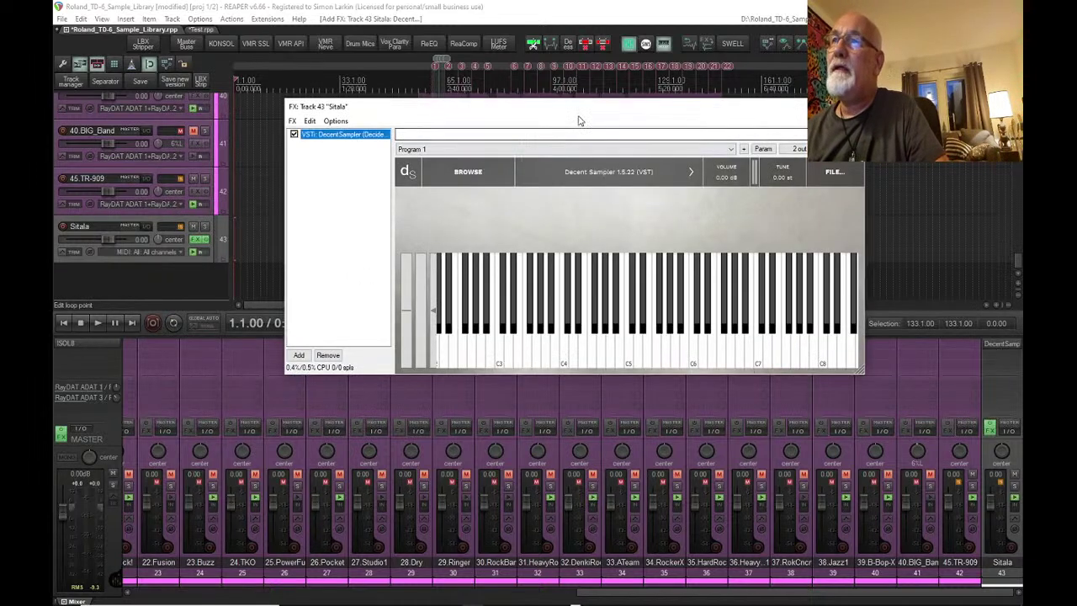
left_click_drag(579, 121, 506, 204)
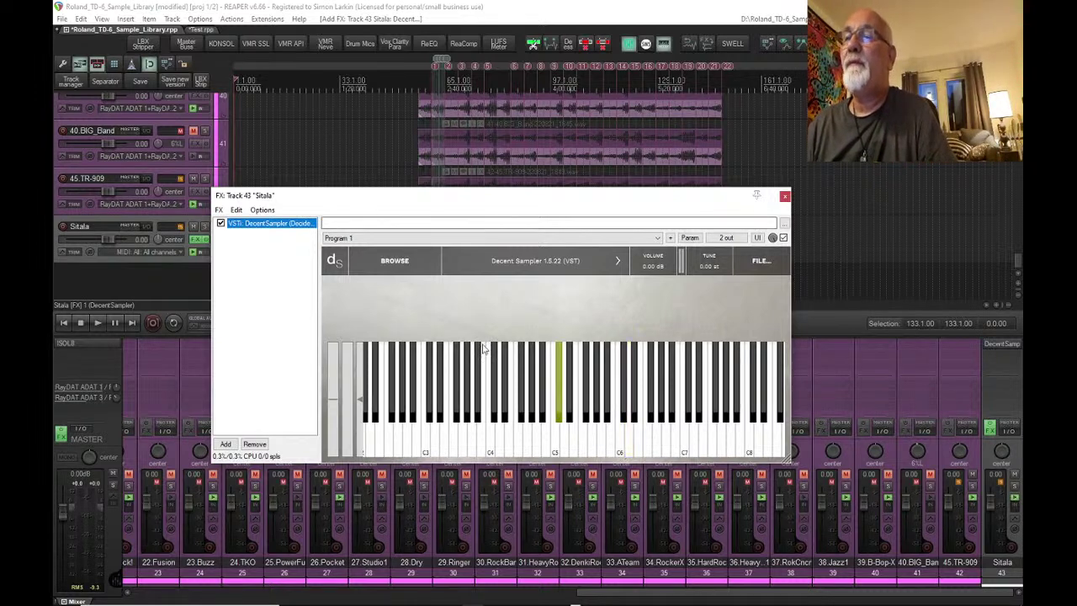
left_click(477, 387)
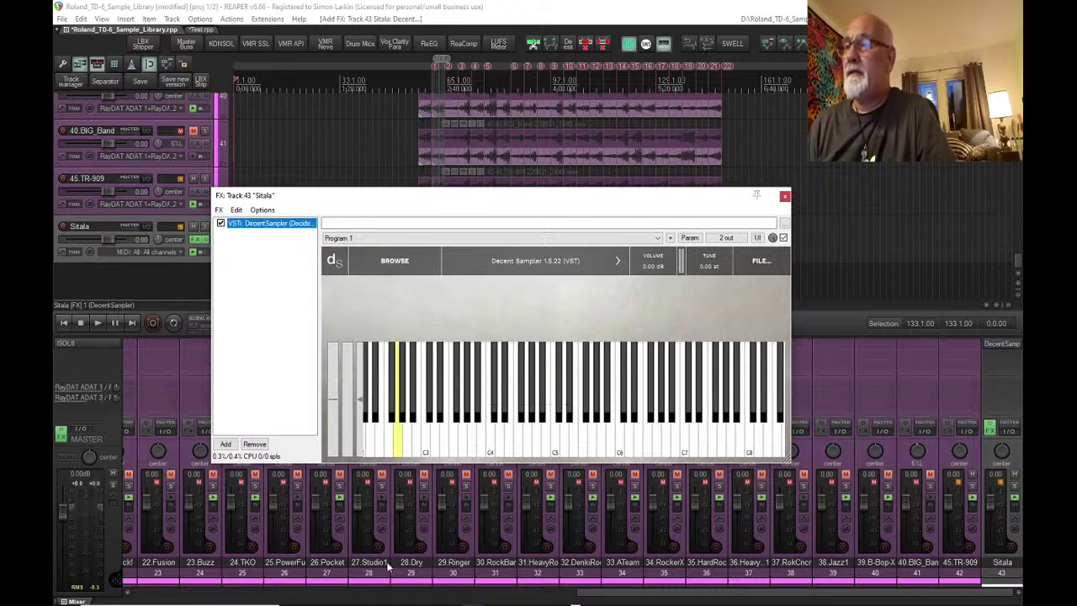
left_click(441, 362)
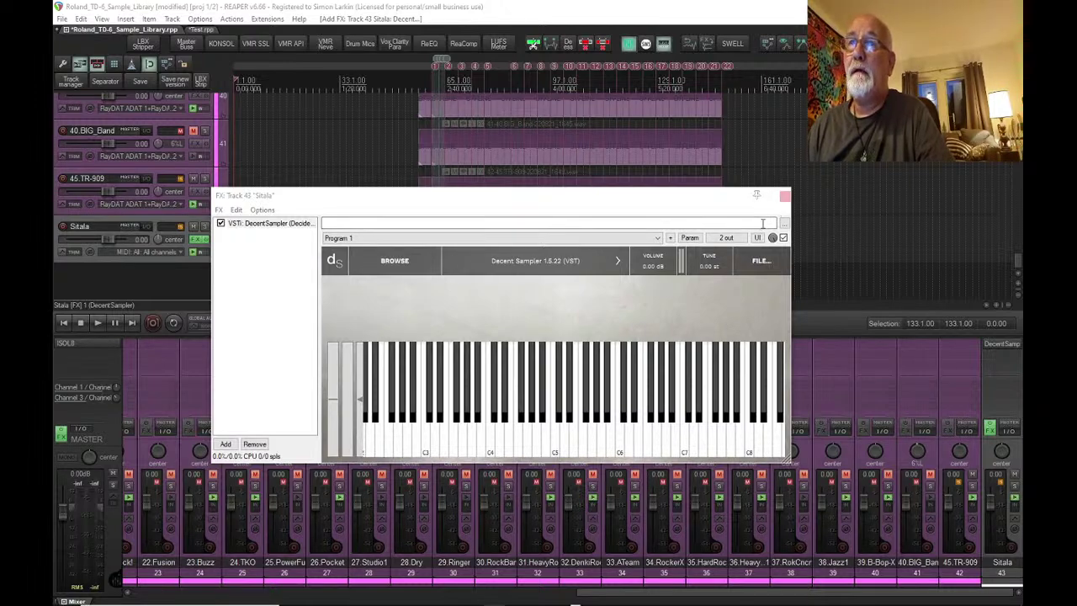
left_click(761, 260)
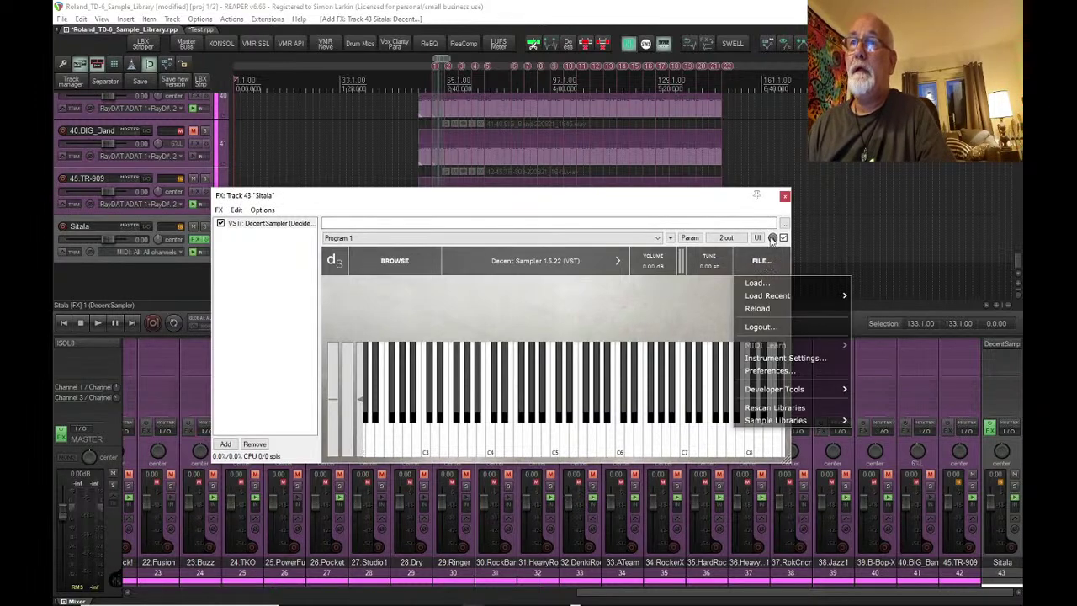
left_click(775, 284)
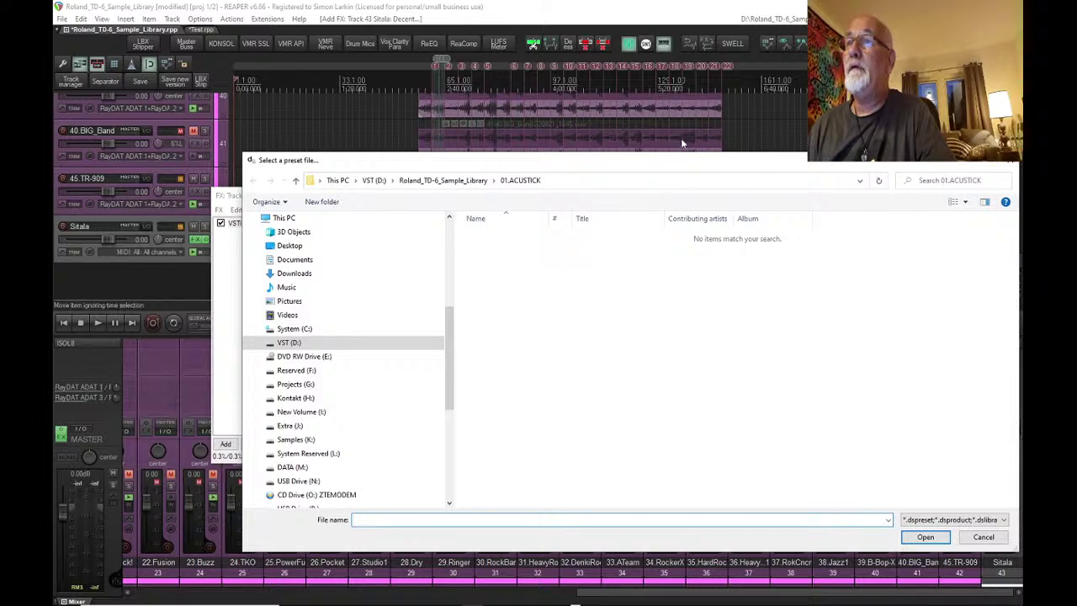
left_click_drag(691, 163, 570, 168)
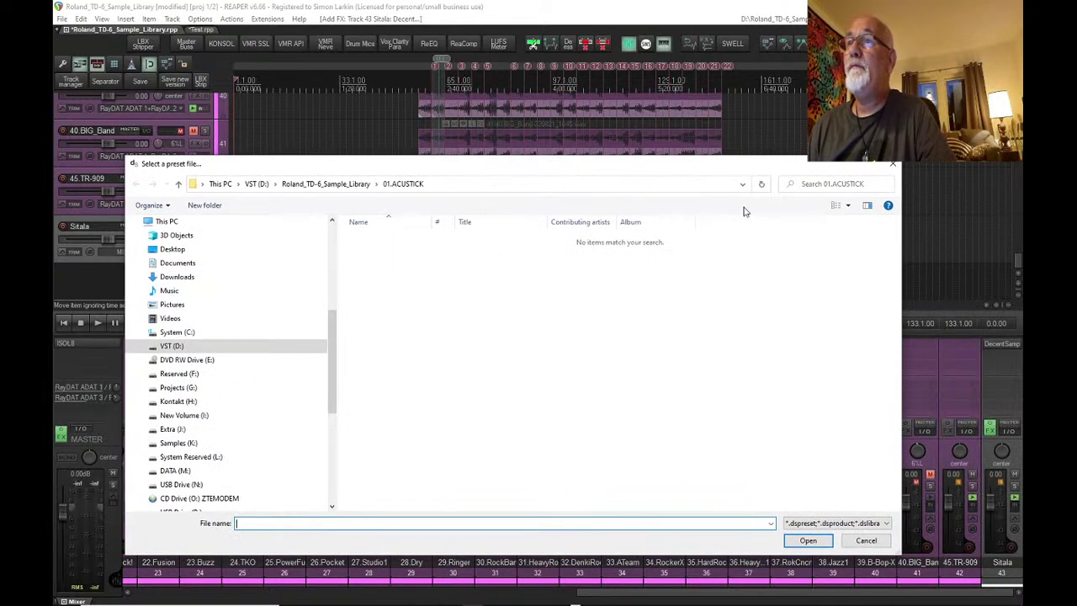
left_click(896, 168)
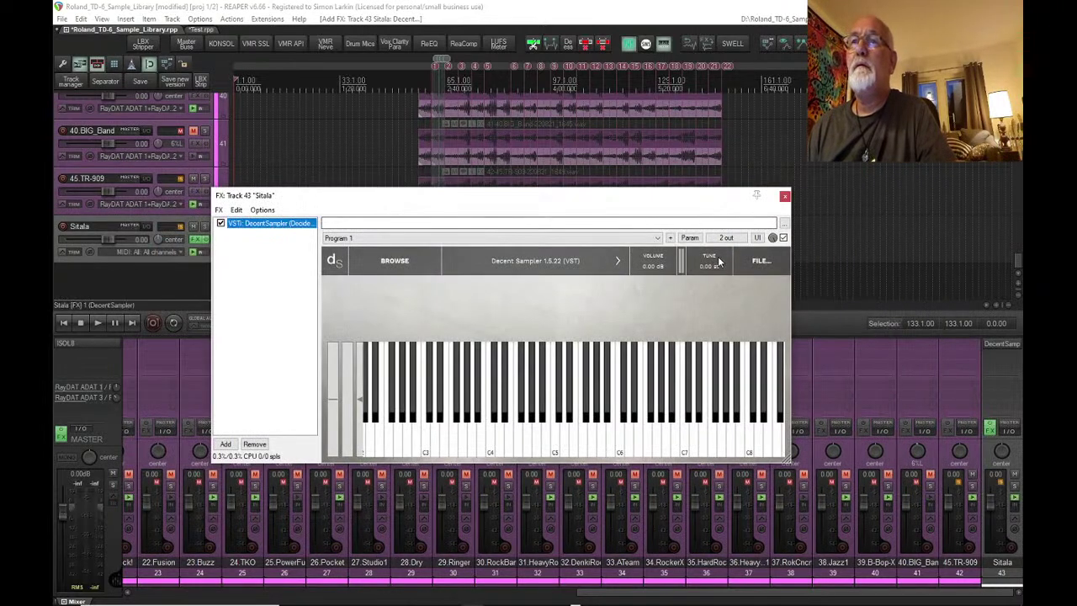
- Load the recent Solitary Choir preset in DecentSampler, play a few notes, and move the plugin window higher
left_click(761, 261)
mouse_move(800, 295)
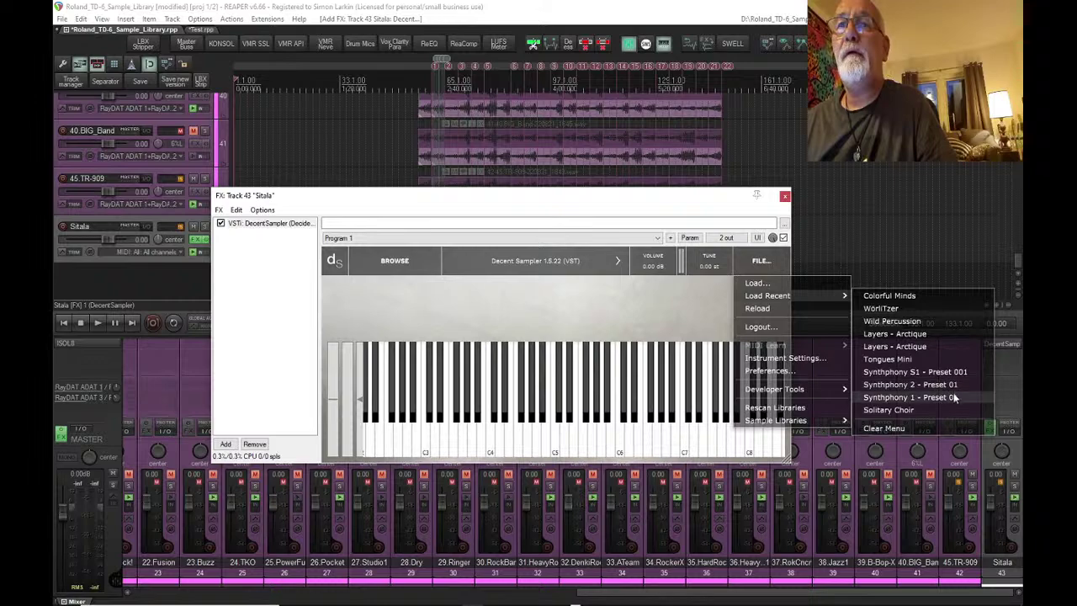
left_click(931, 409)
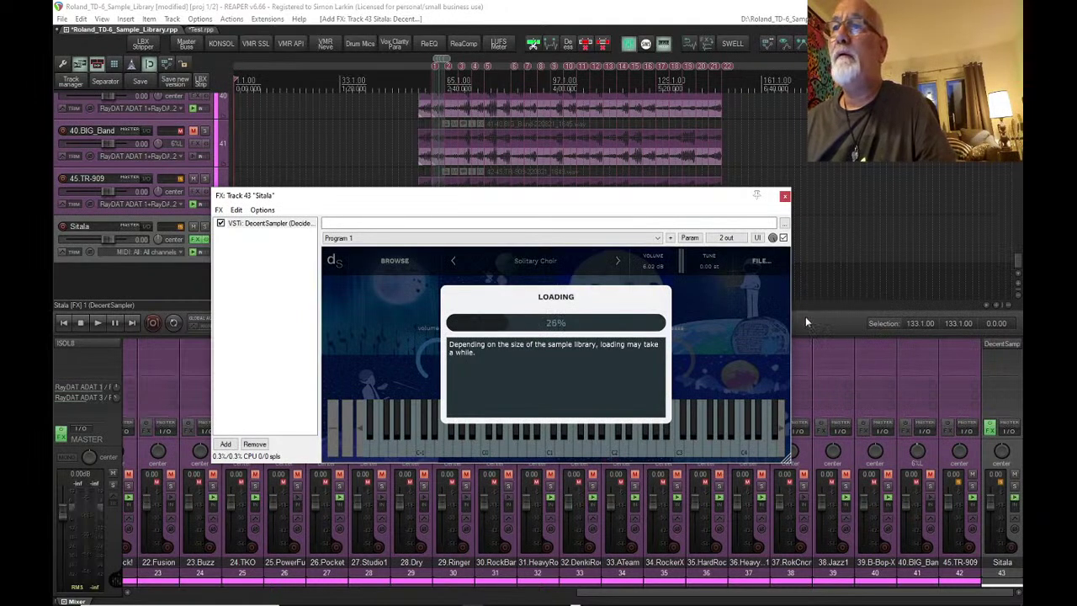
left_click_drag(532, 437, 533, 444)
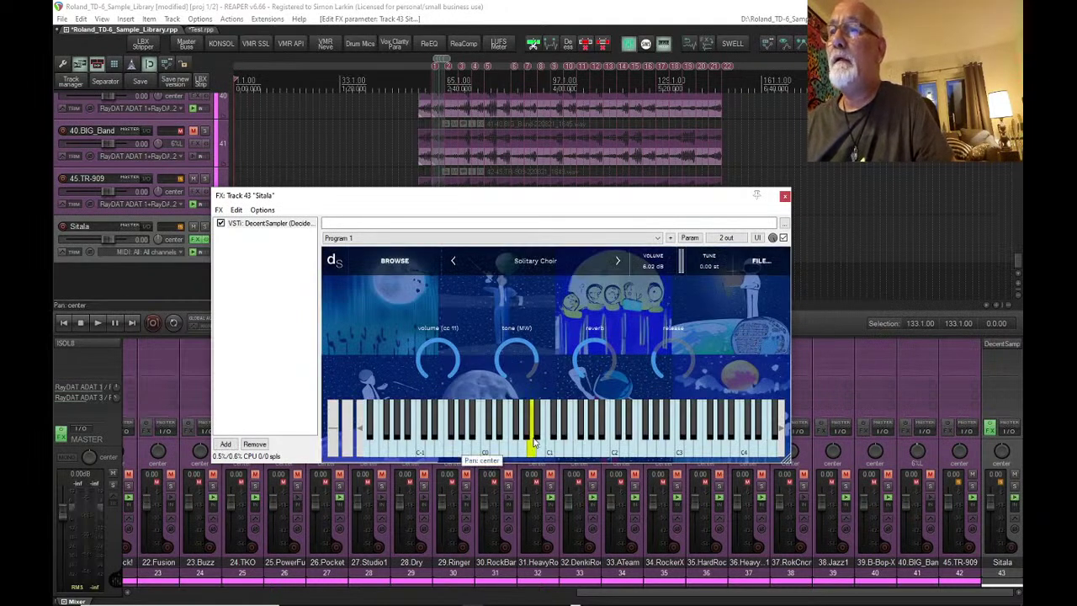
left_click_drag(517, 199, 547, 98)
left_click_drag(636, 335, 636, 335)
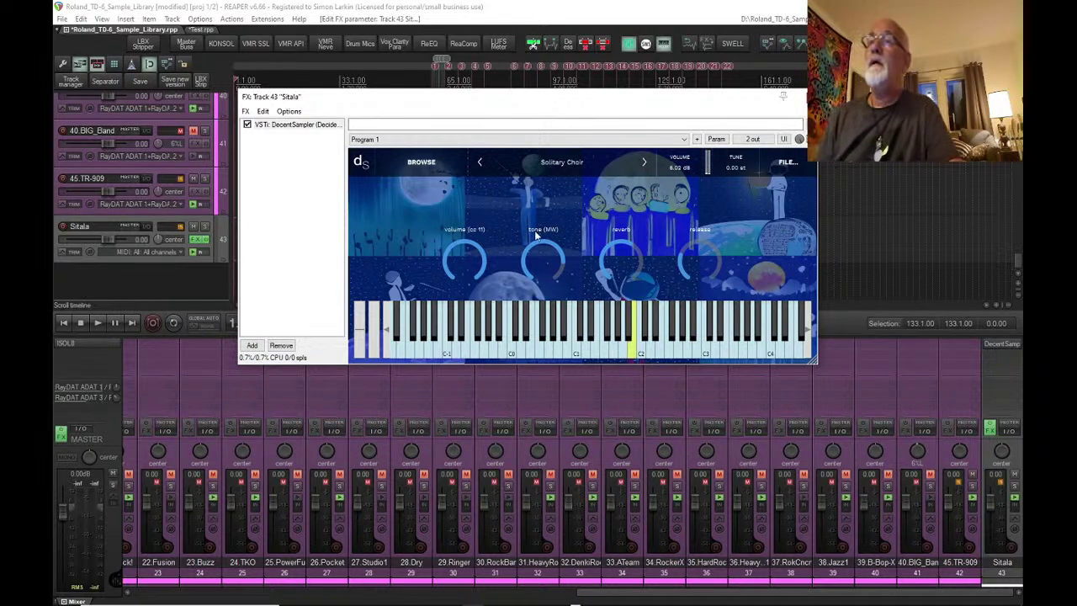
- Look at DecentSampler's preset loading options without choosing one, and close the Sitala track's FX window
left_click(782, 167)
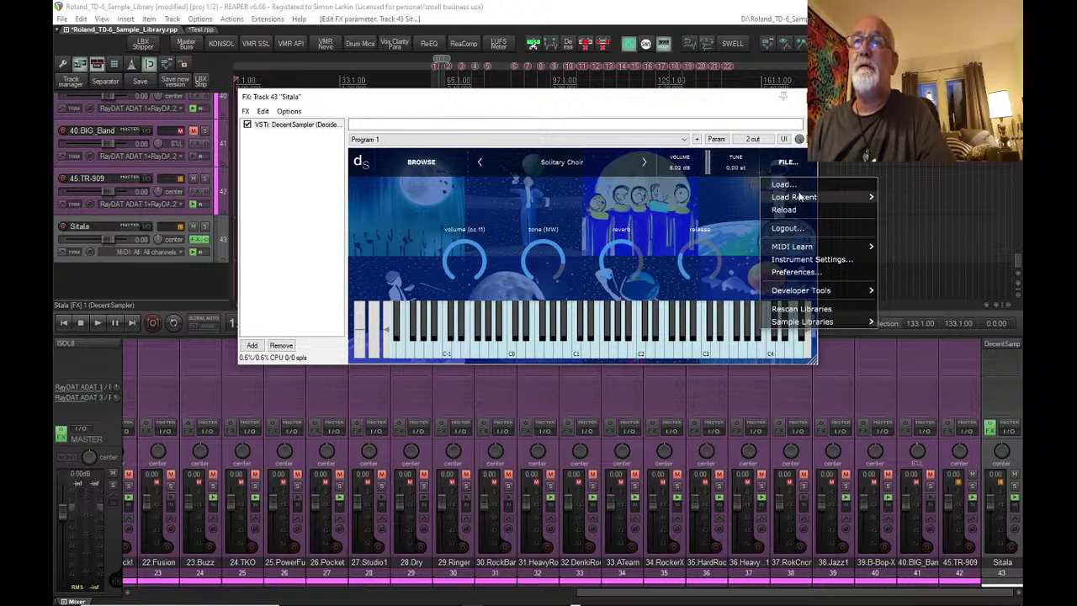
mouse_move(802, 198)
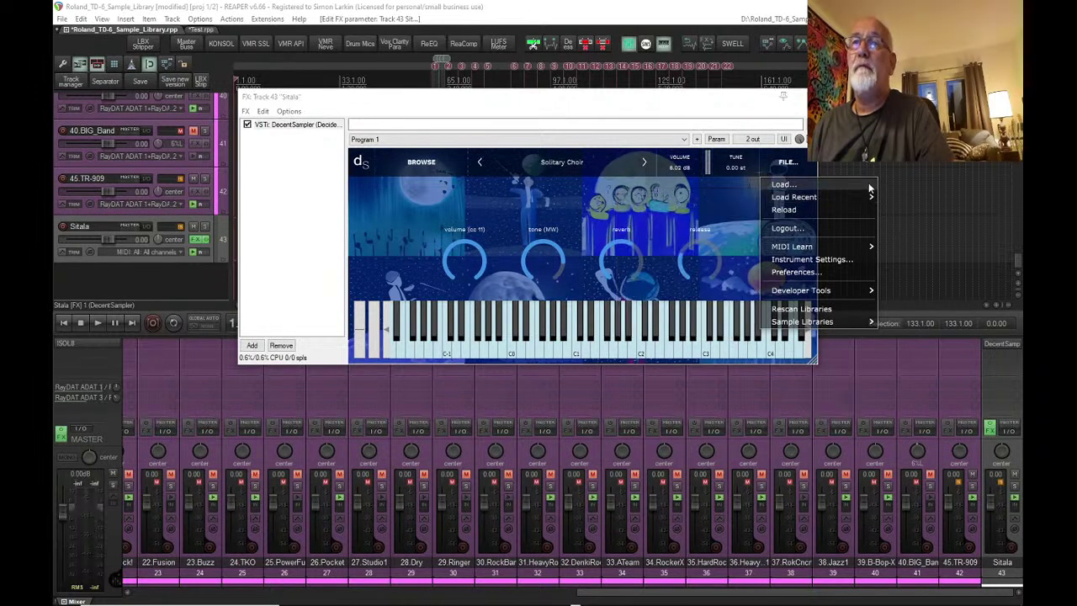
left_click(677, 98)
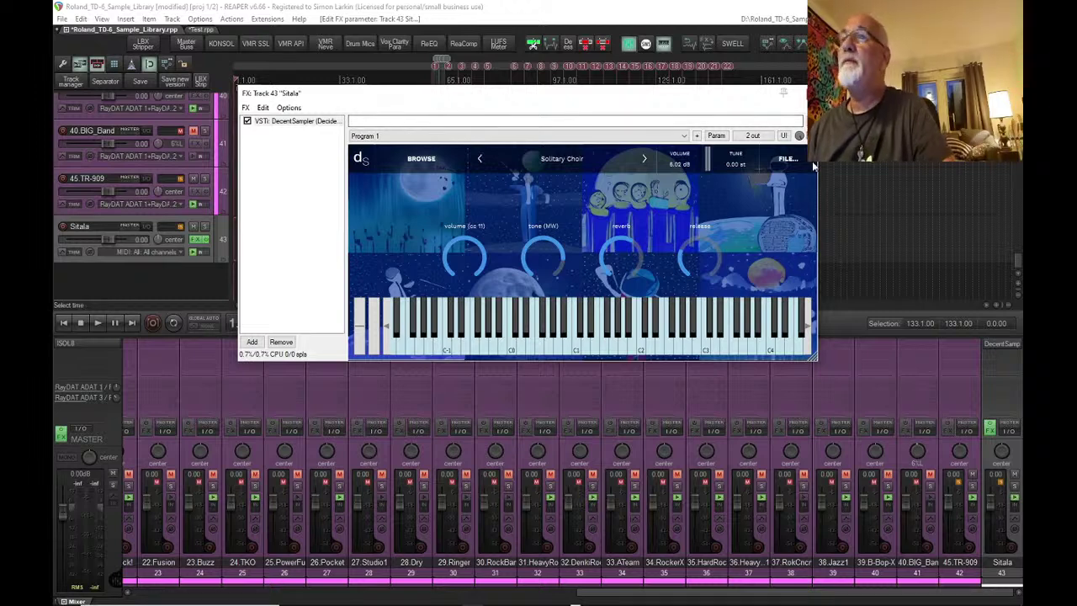
left_click(798, 92)
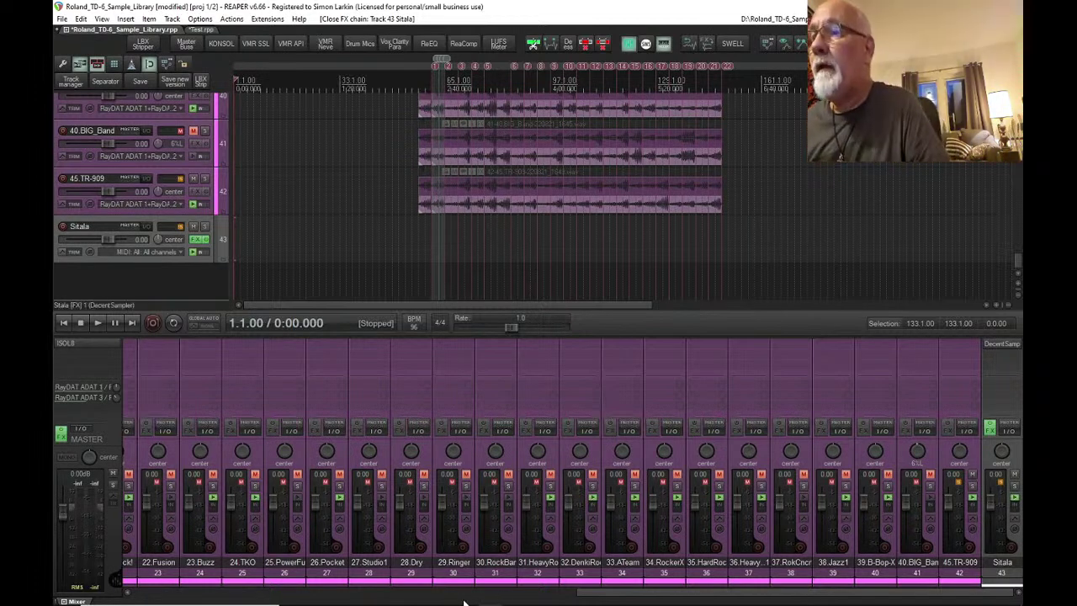
- Shrink REAPER to reach the desktop's Google Chrome shortcut, and maximize REAPER again
mouse_move(472, 602)
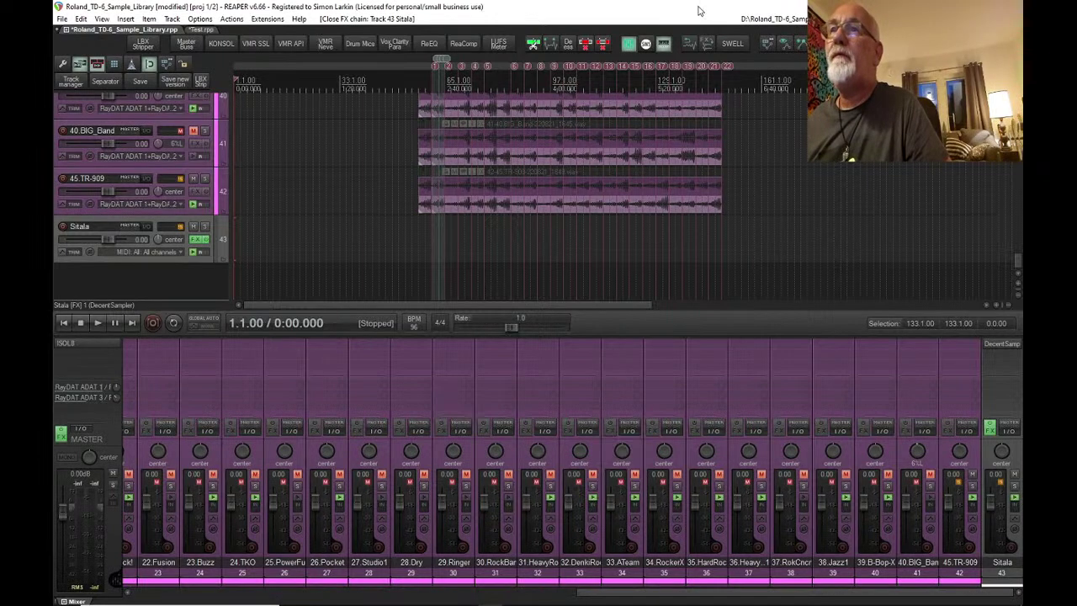
left_click_drag(699, 11, 636, 144)
left_click(602, 67)
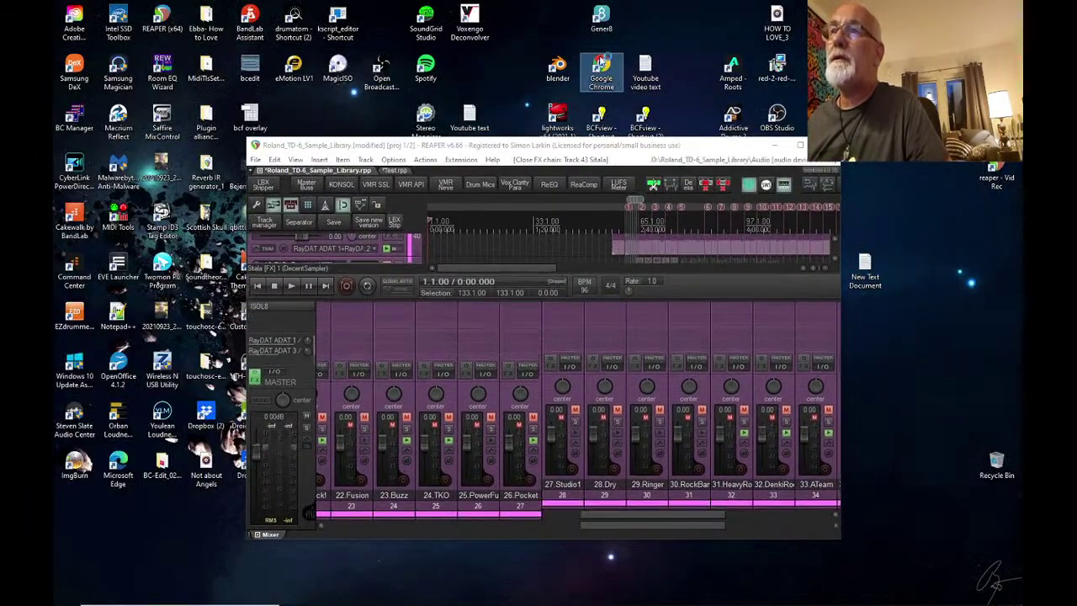
left_click_drag(539, 145, 533, 66)
left_click_drag(722, 74, 554, 4)
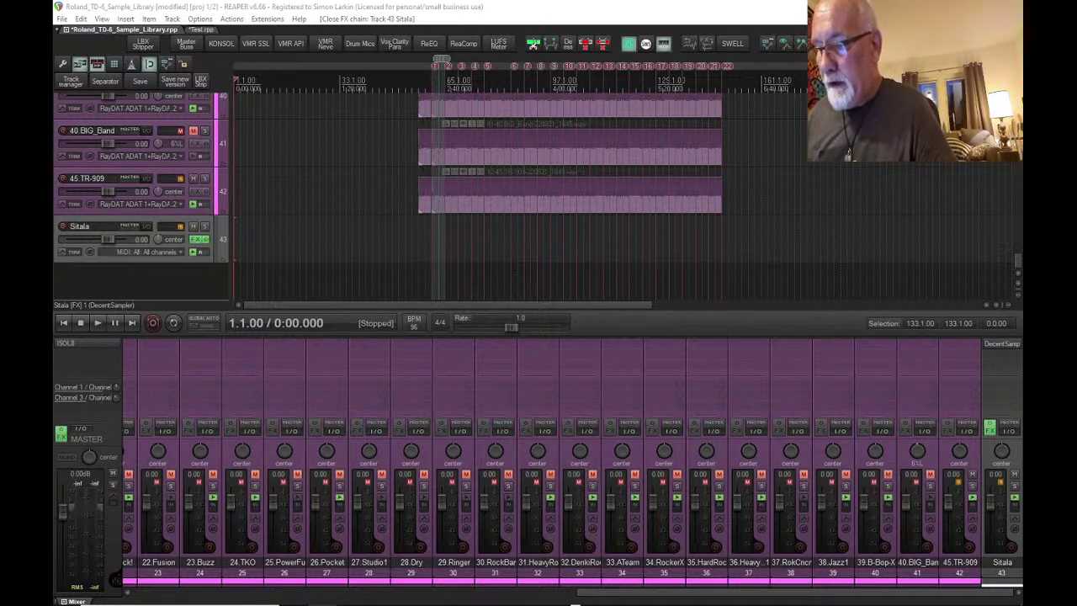
- Switch to Chrome with Pianobook's Decent Sampler page, maximize the window, and look through the latest sample packs
left_click(575, 597)
left_click_drag(646, 16, 646, 91)
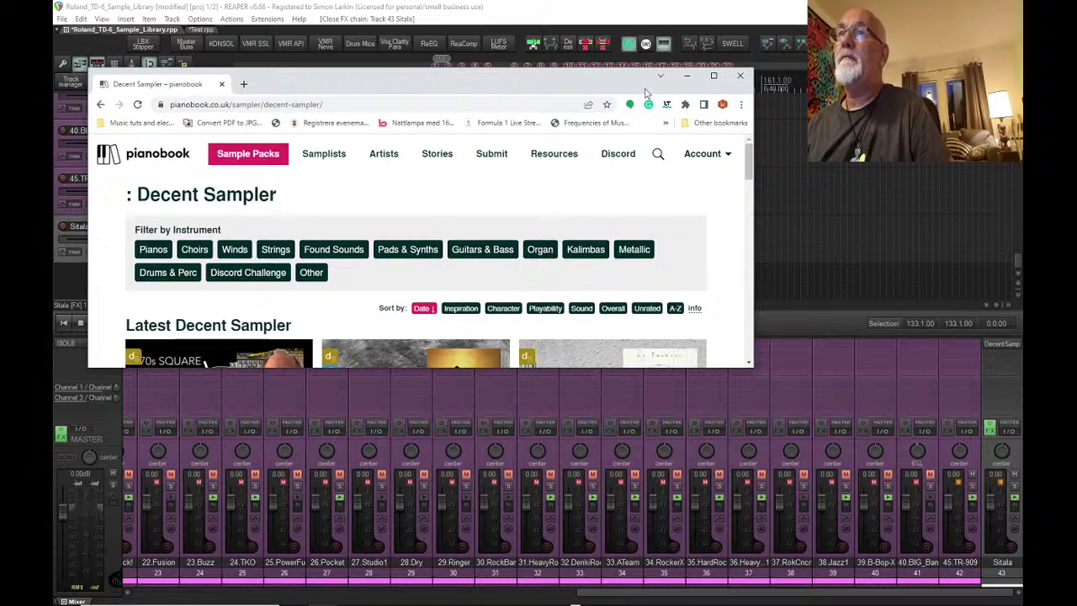
left_click(713, 76)
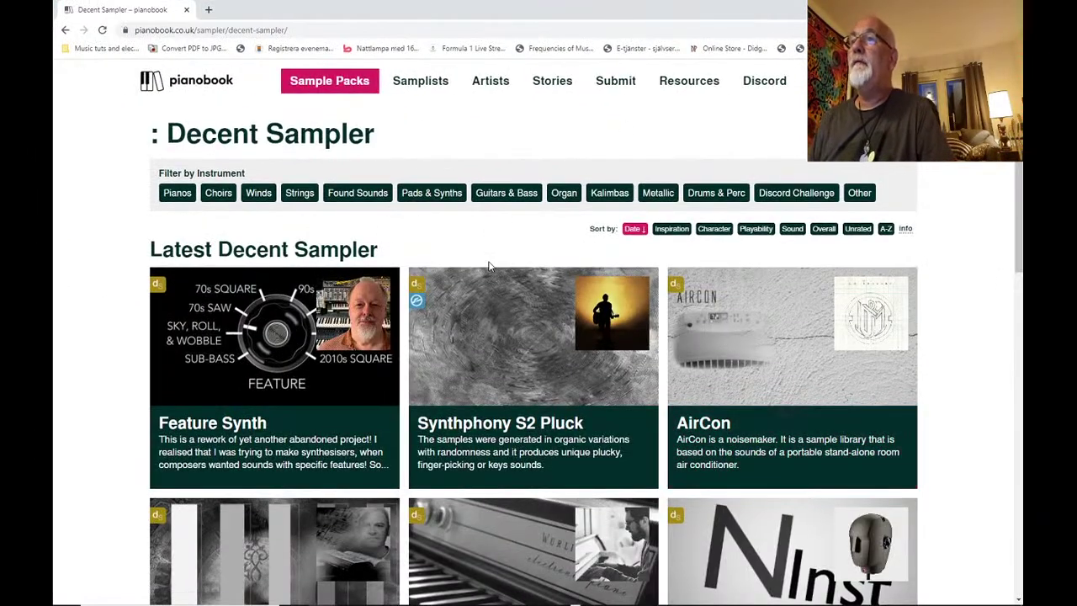
scroll(489, 267, "down", 4)
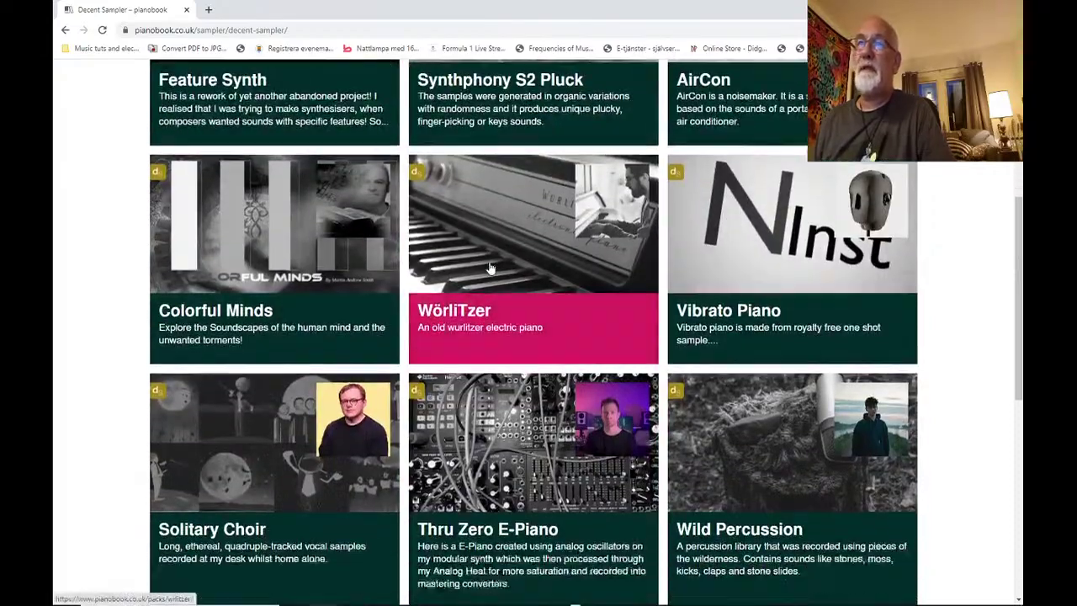
scroll(490, 268, "down", 1)
scroll(490, 269, "up", 4)
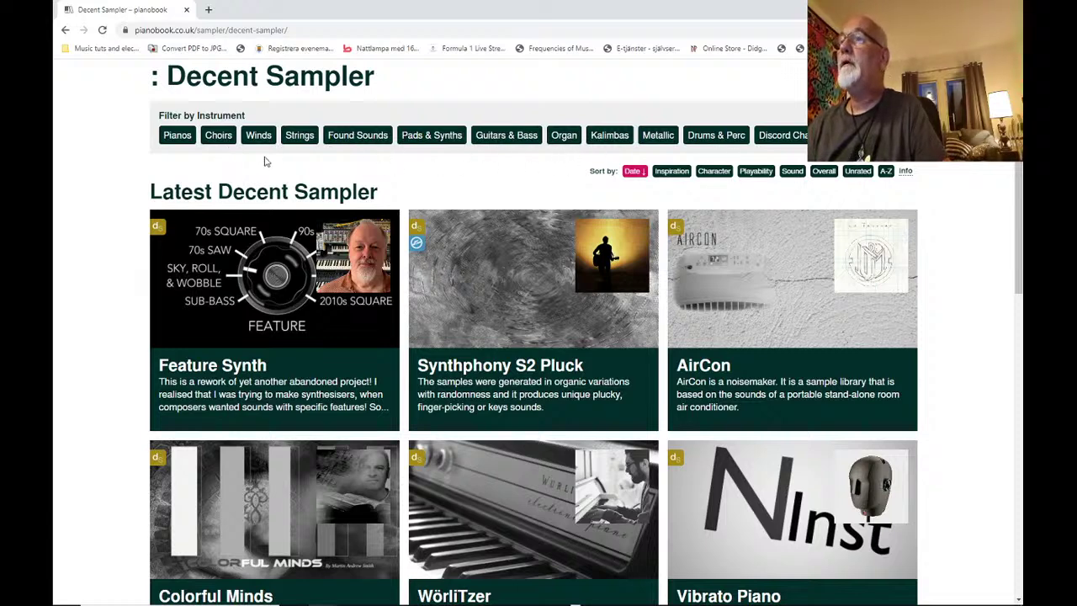
- Filter the Decent Sampler packs by Pianos and open the Mom's 1974 Baby Grand pack
left_click(179, 137)
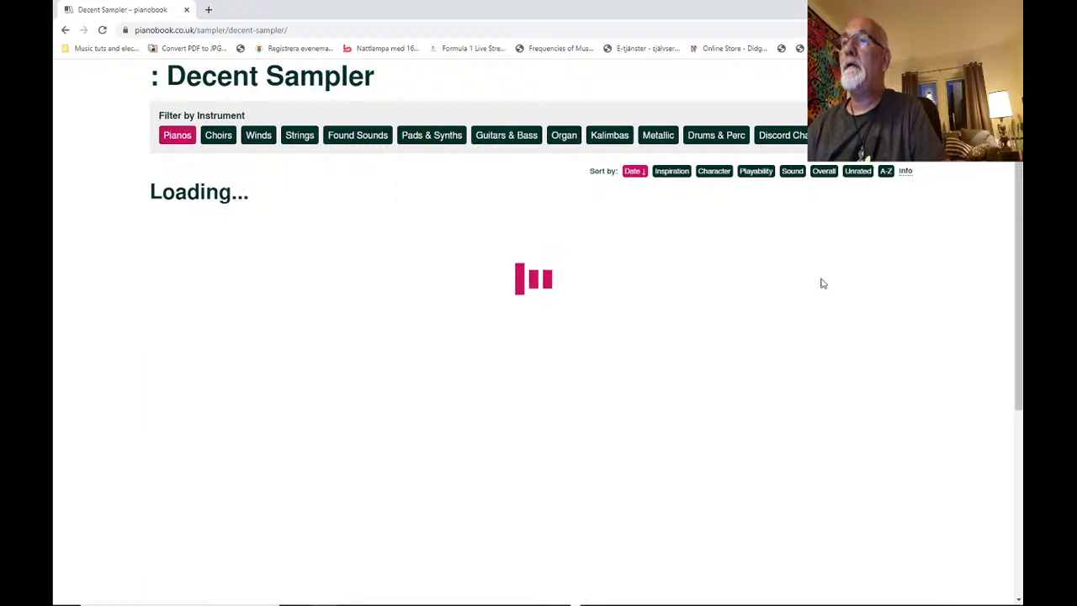
scroll(601, 325, "down", 2)
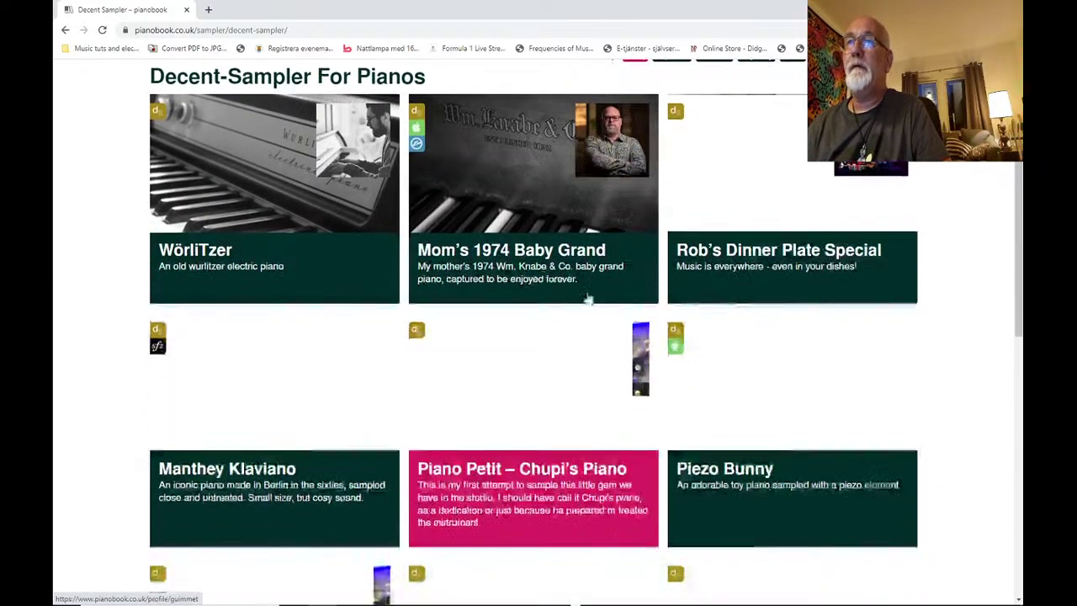
scroll(588, 298, "up", 1)
left_click(542, 267)
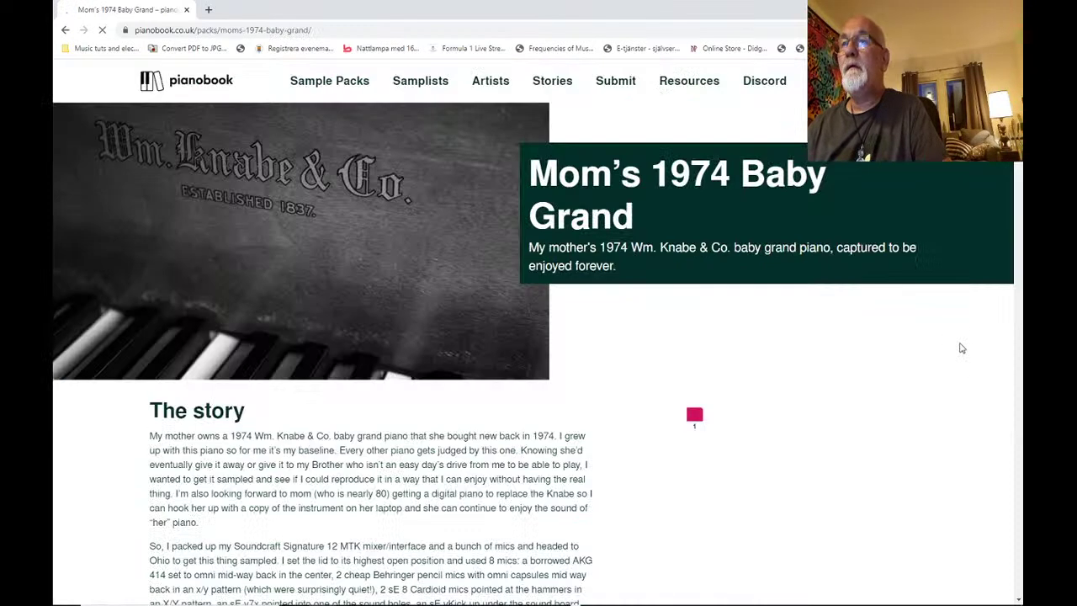
- Look through the Mom's 1974 Baby Grand page, including its story, download formats and demos
scroll(915, 321, "down", 1)
scroll(915, 322, "down", 4)
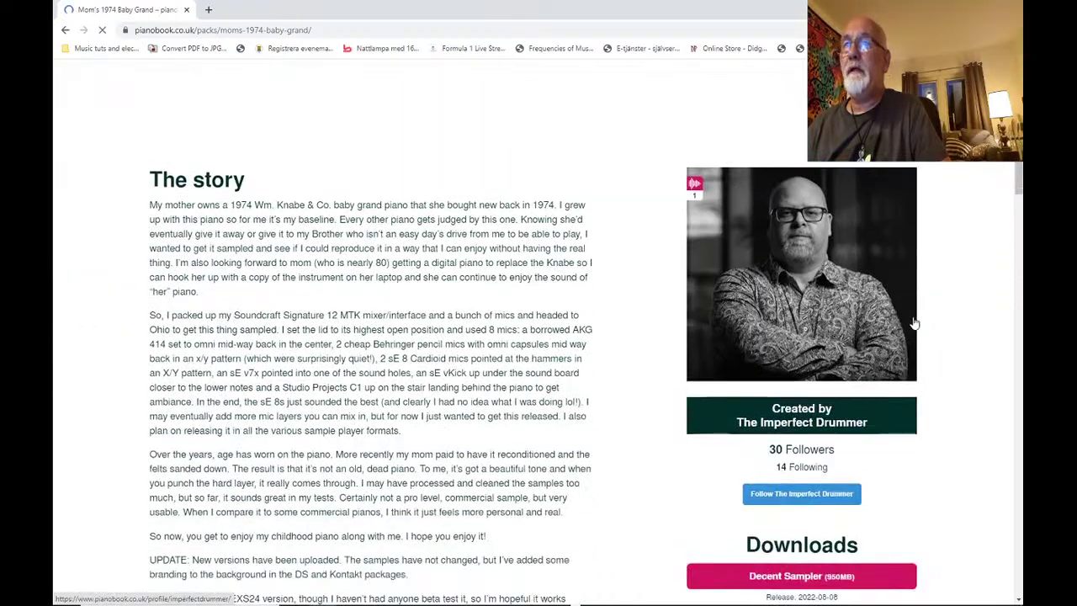
scroll(915, 322, "down", 1)
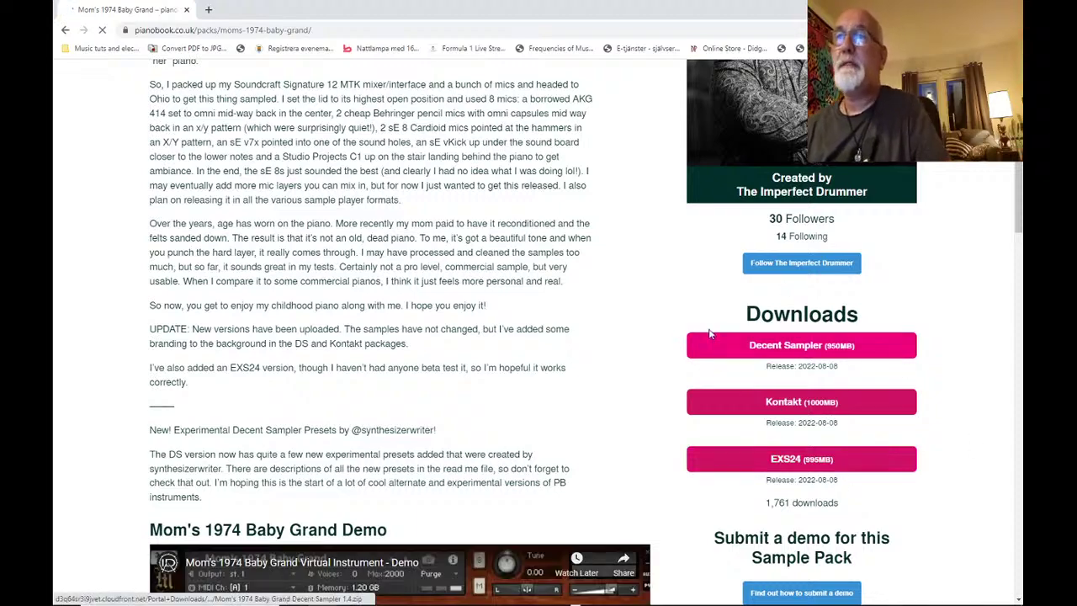
scroll(694, 327, "up", 5)
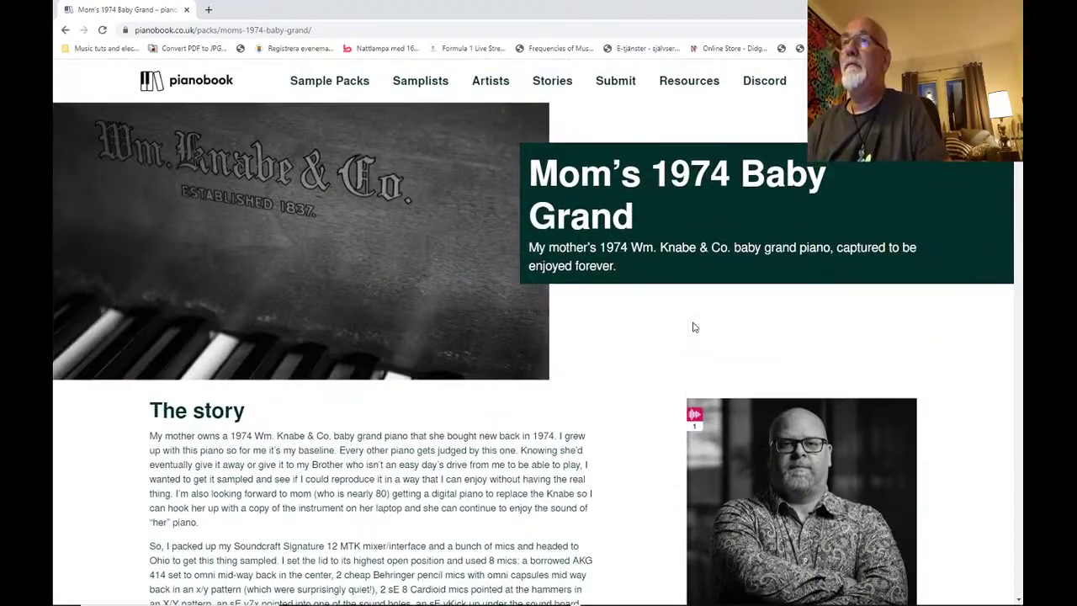
mouse_move(341, 84)
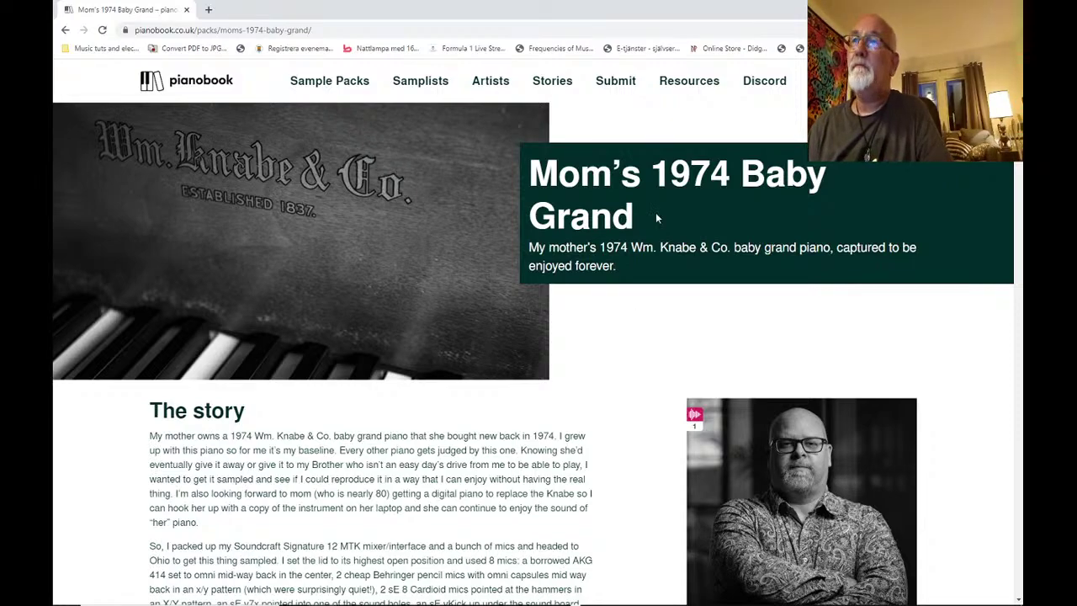
scroll(656, 217, "down", 8)
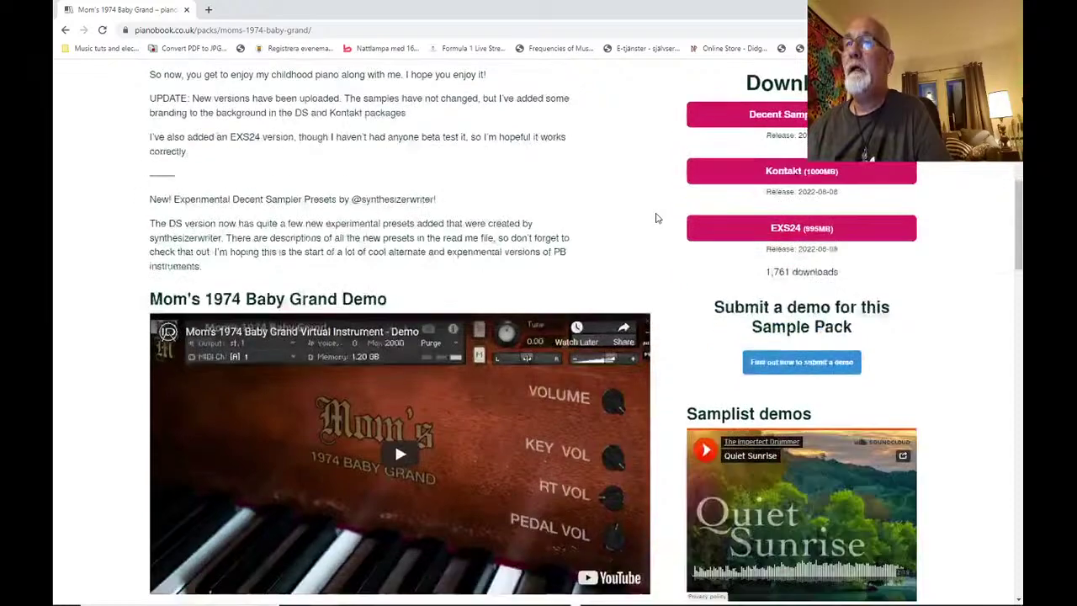
scroll(656, 217, "up", 7)
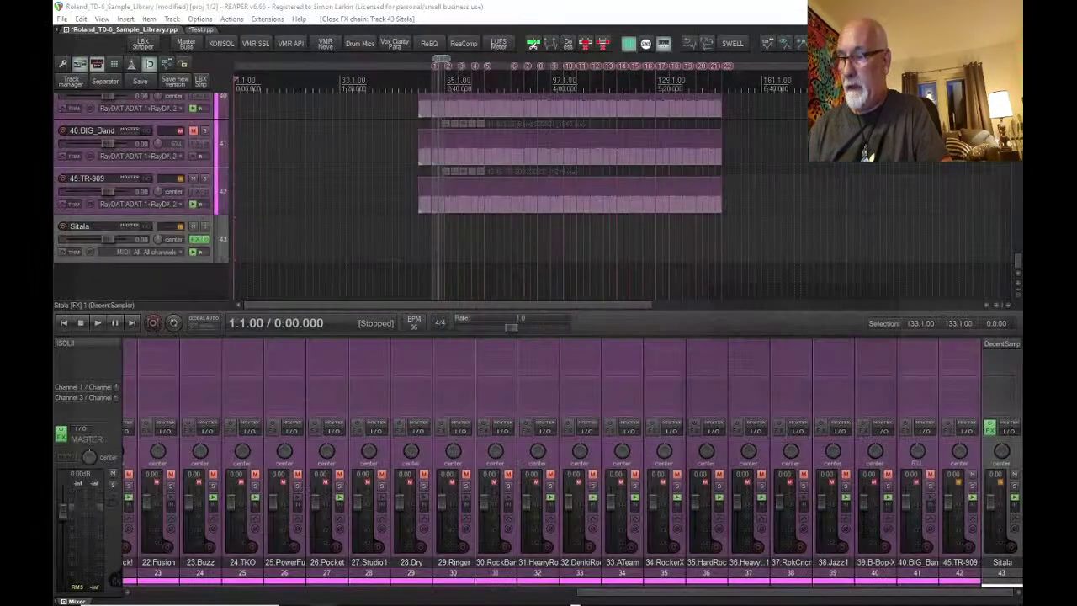
- Return to the start of the sample-library track list and select the 1.ACUSTICK track
scroll(224, 181, "up", 10)
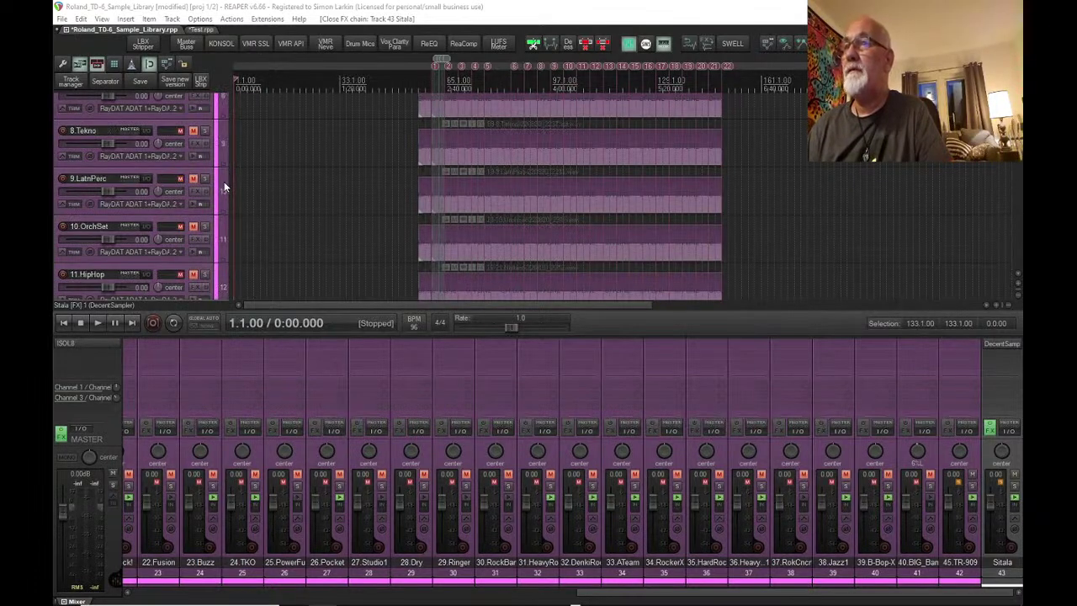
left_click(224, 181)
scroll(224, 181, "down", 10)
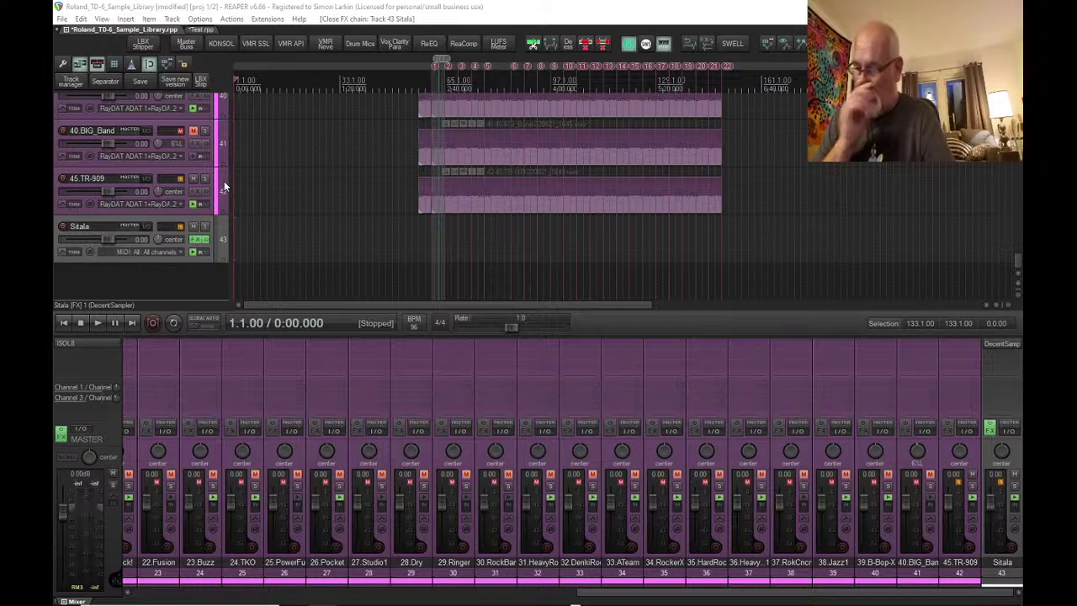
scroll(224, 186, "up", 6)
scroll(224, 187, "up", 15)
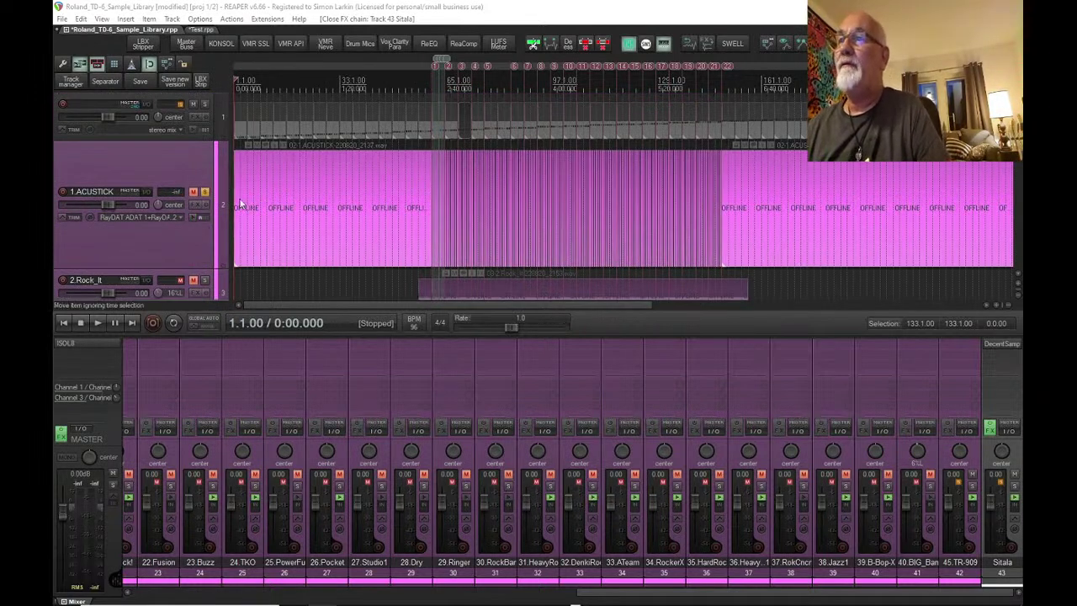
scroll(240, 205, "up", 5)
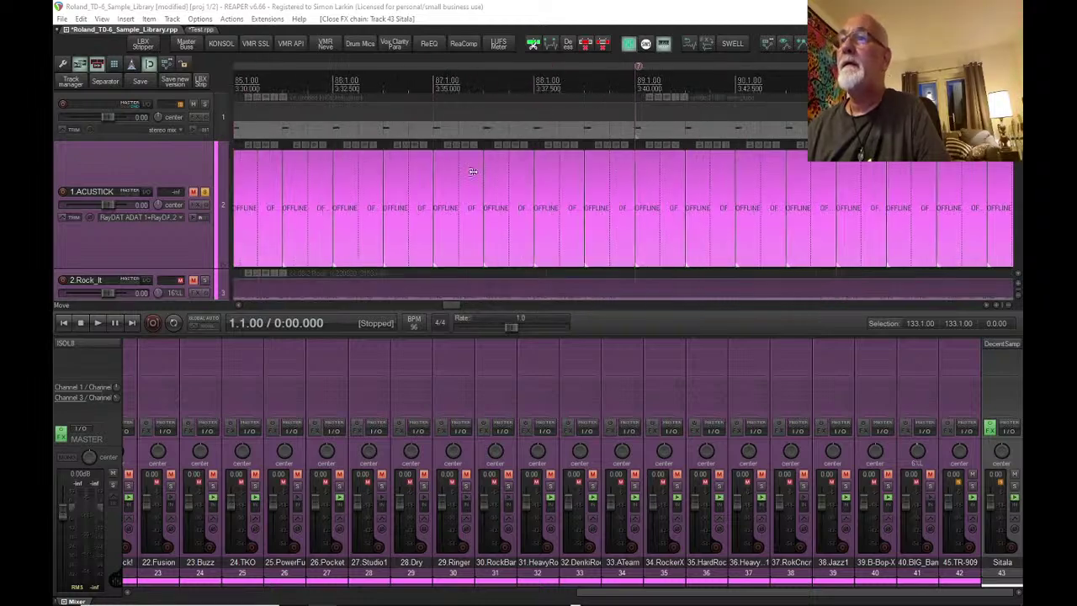
left_click(199, 242)
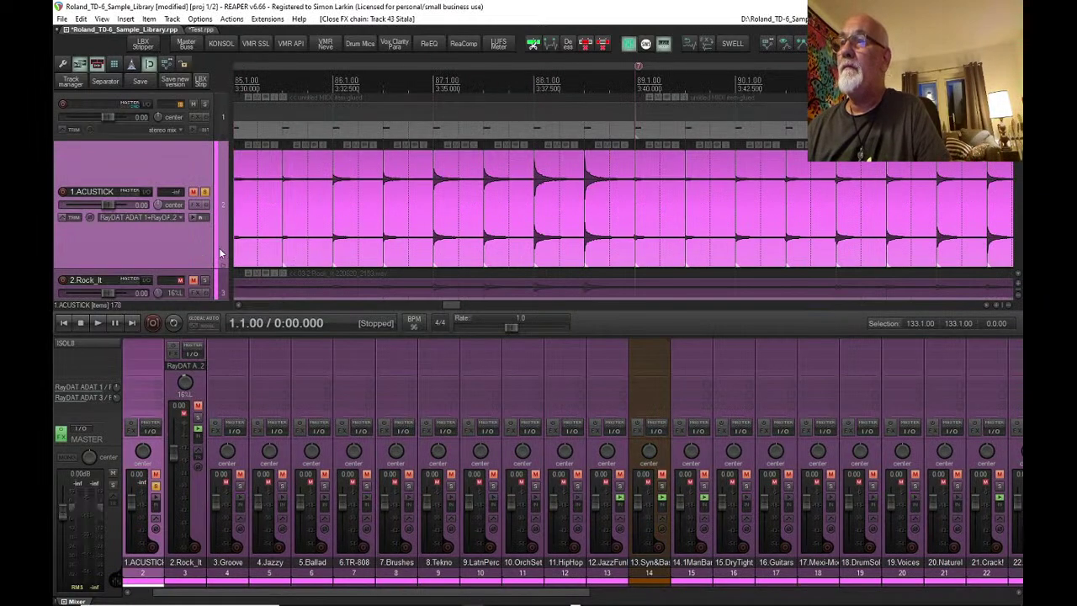
- Look through the sampled drum kit tracks from 1.ACUSTICK down to Sitala and back to 1.ACUSTICK
scroll(398, 207, "down", 3)
scroll(401, 217, "down", 4)
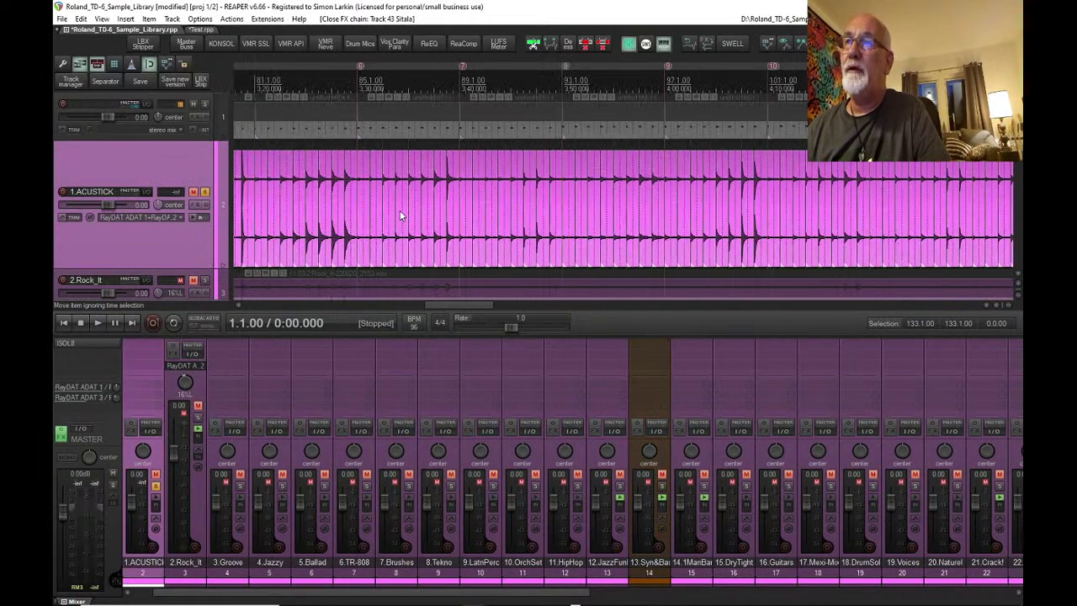
scroll(224, 208, "down", 3)
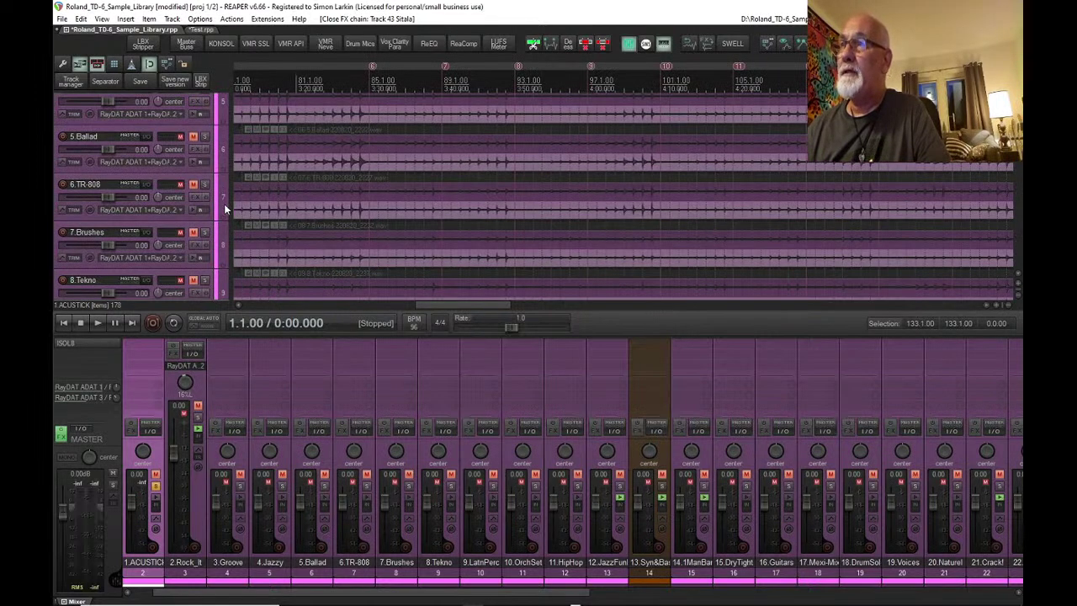
scroll(224, 205, "down", 20)
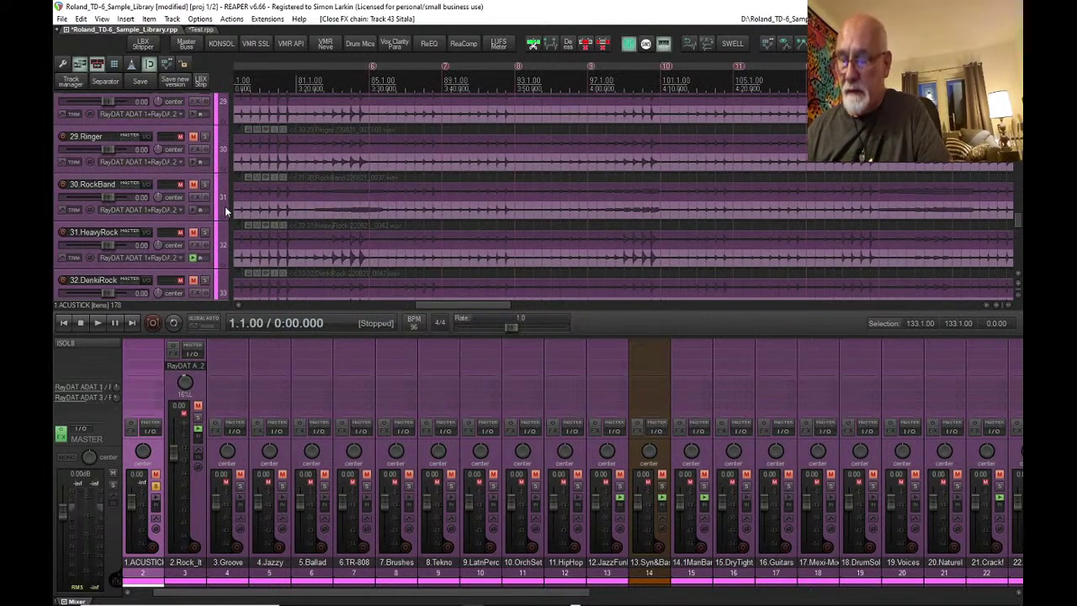
scroll(224, 211, "down", 5)
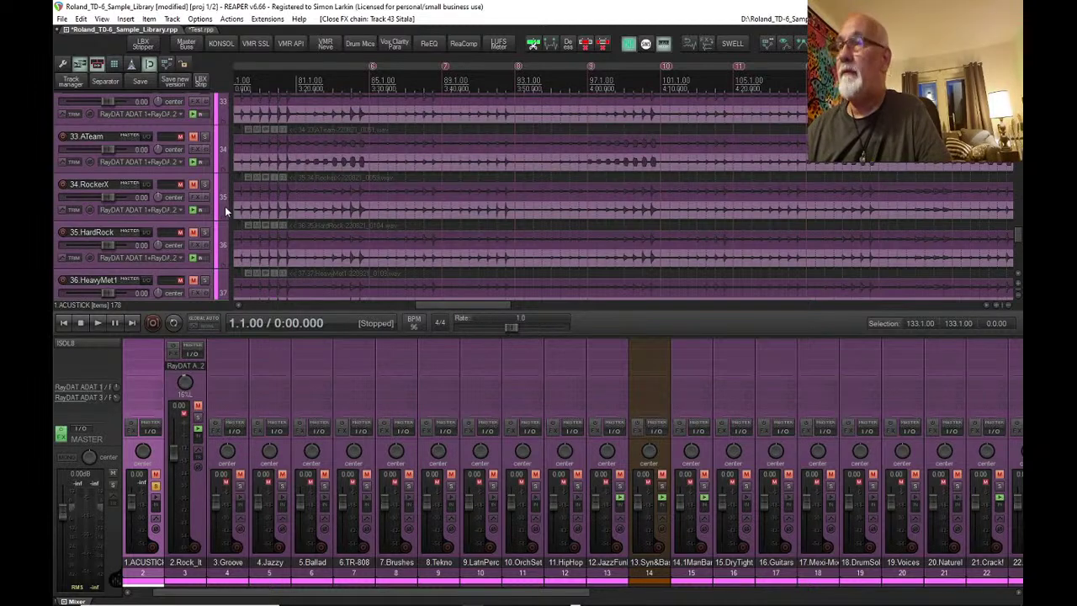
scroll(224, 207, "down", 1)
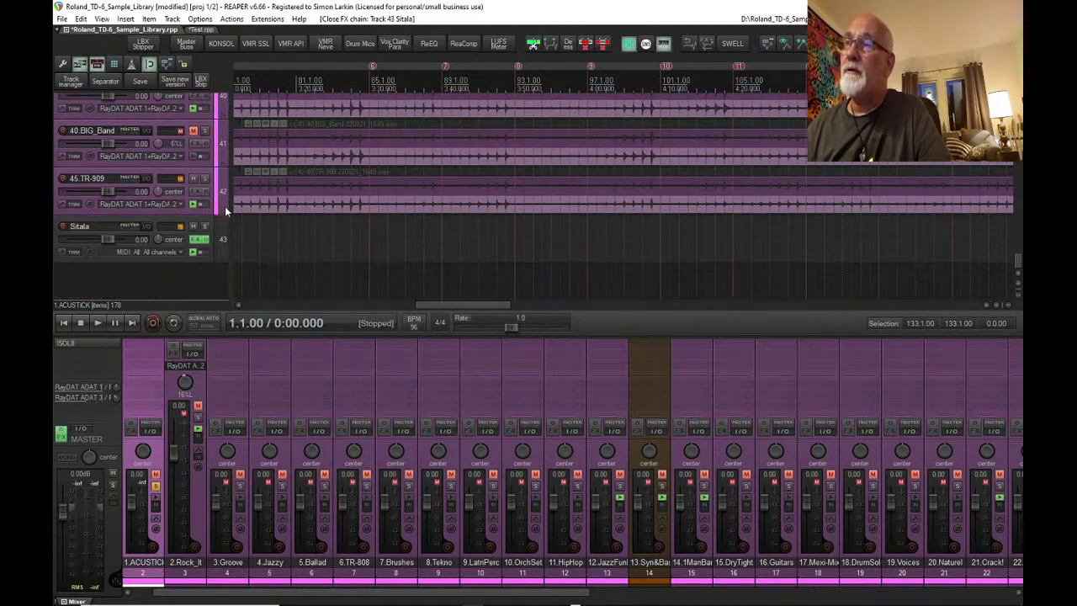
scroll(224, 206, "up", 20)
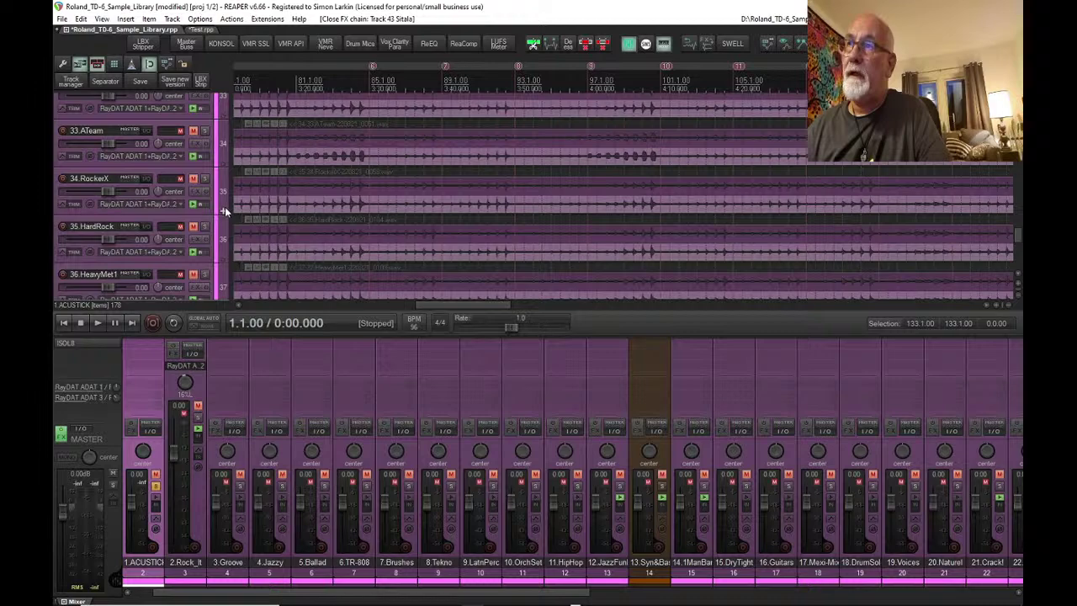
scroll(224, 206, "up", 3)
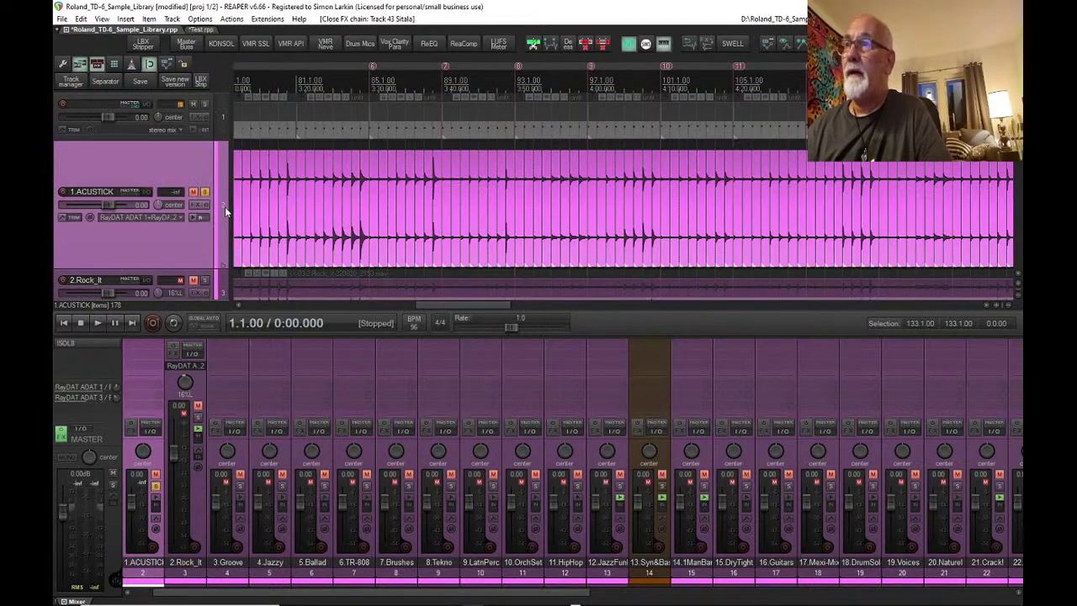
- Examine the individual drum hits in the 1.ACUSTICK recording at close range and across the timeline
scroll(322, 217, "up", 5)
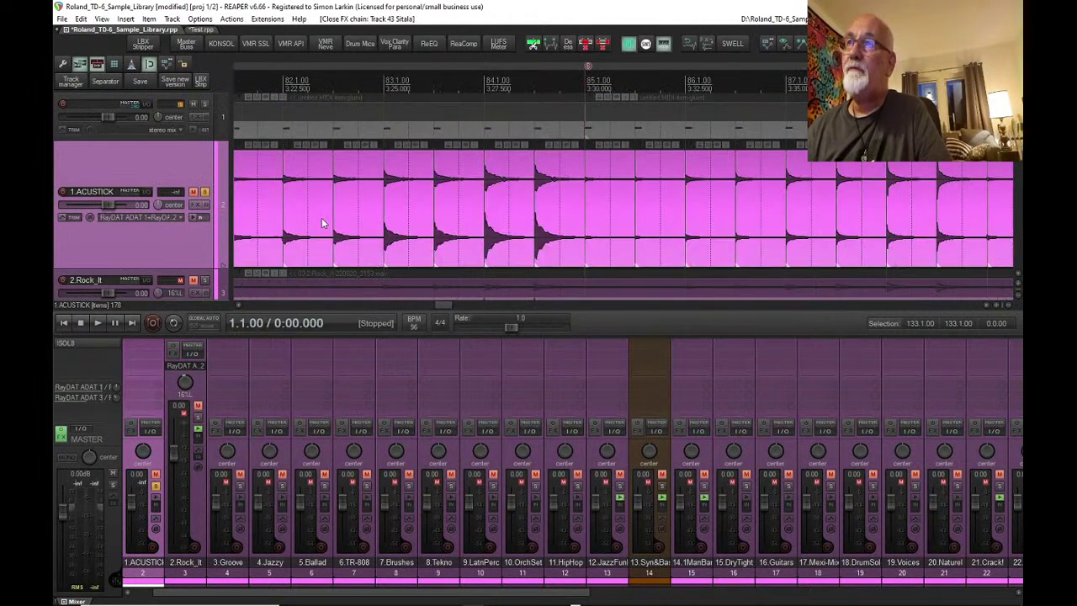
scroll(421, 308, "up", 4)
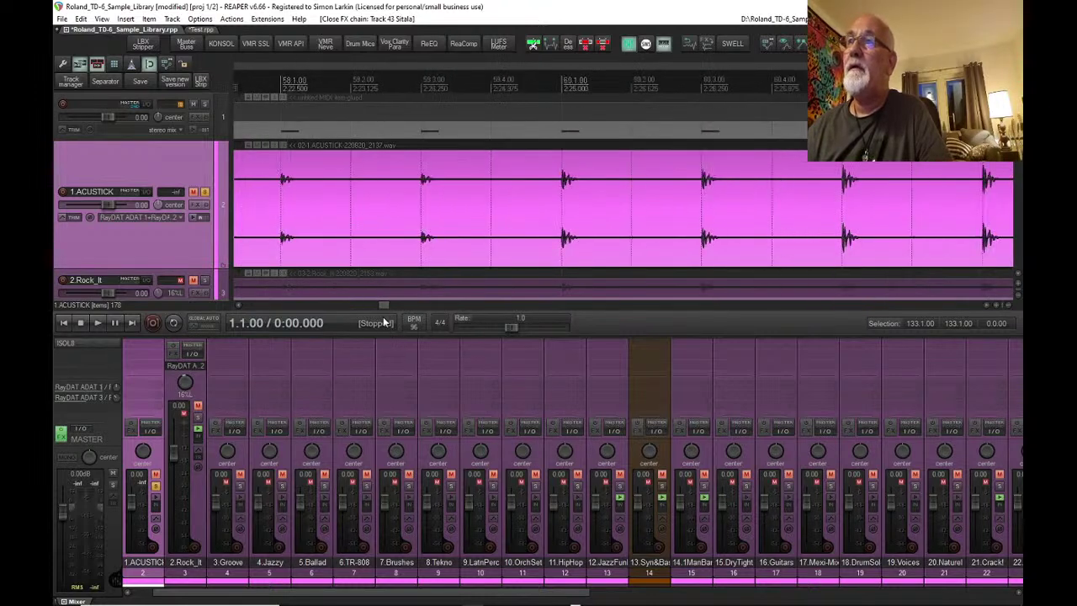
scroll(630, 182, "down", 4)
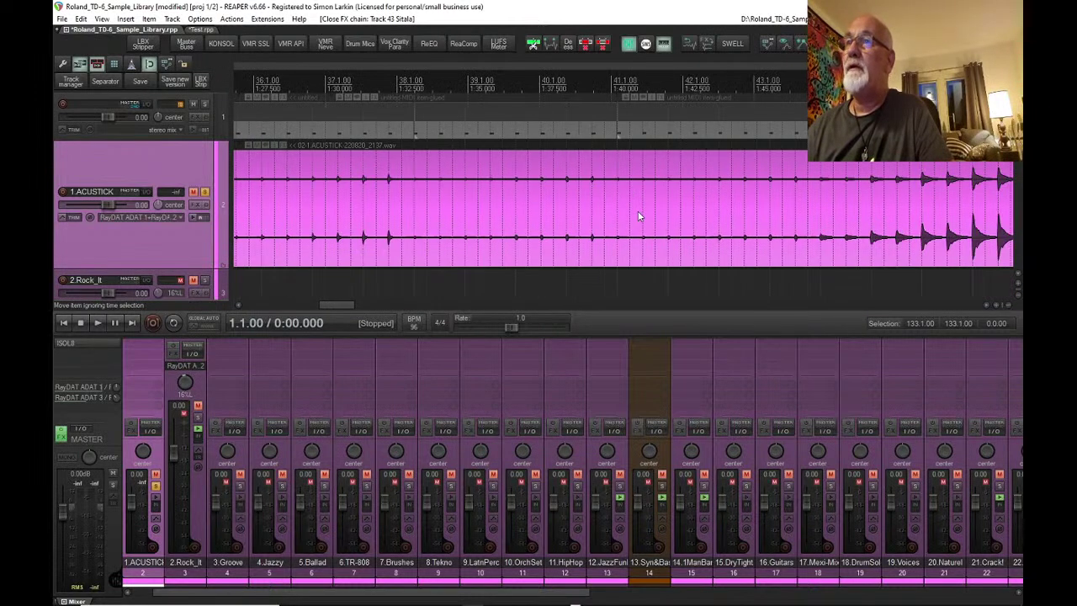
scroll(638, 217, "down", 8)
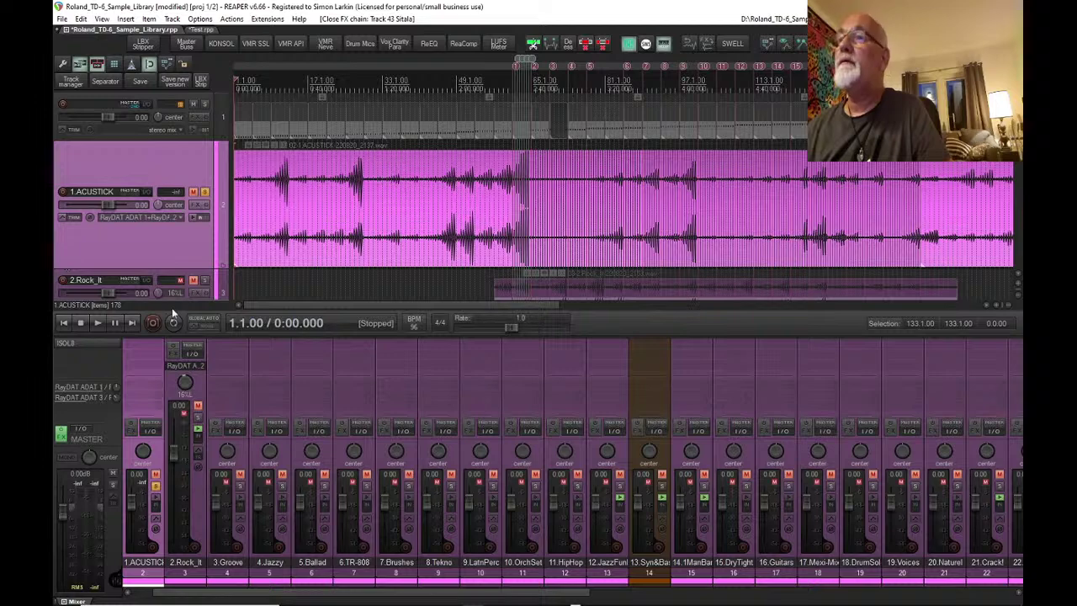
- Open the MIDI item at bar 61 on track 1, examine its notes and velocities, and close the MIDI editor
left_click(520, 125)
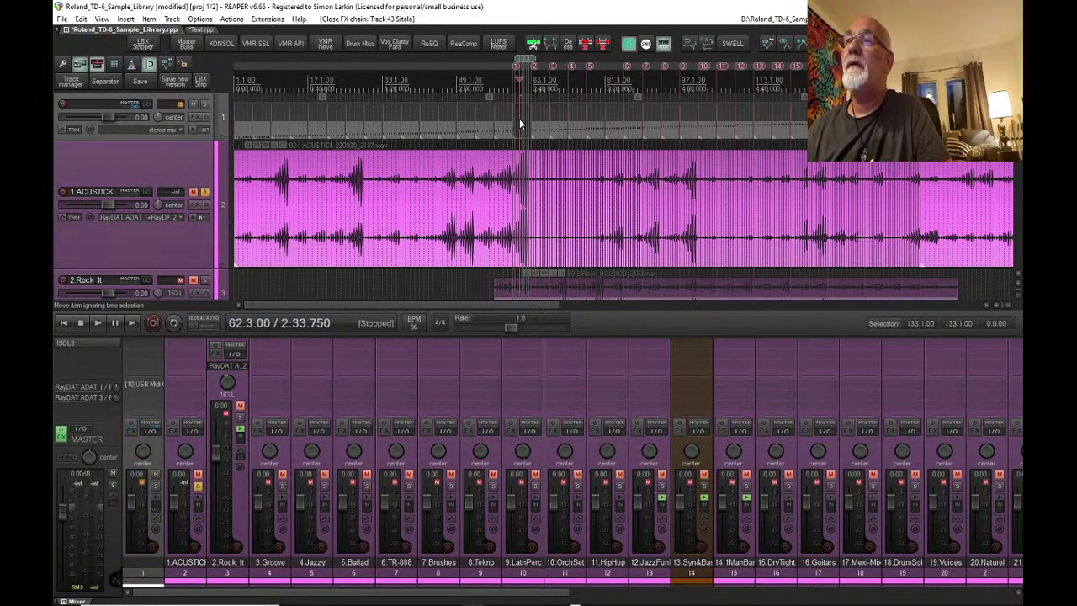
scroll(519, 118, "up", 7)
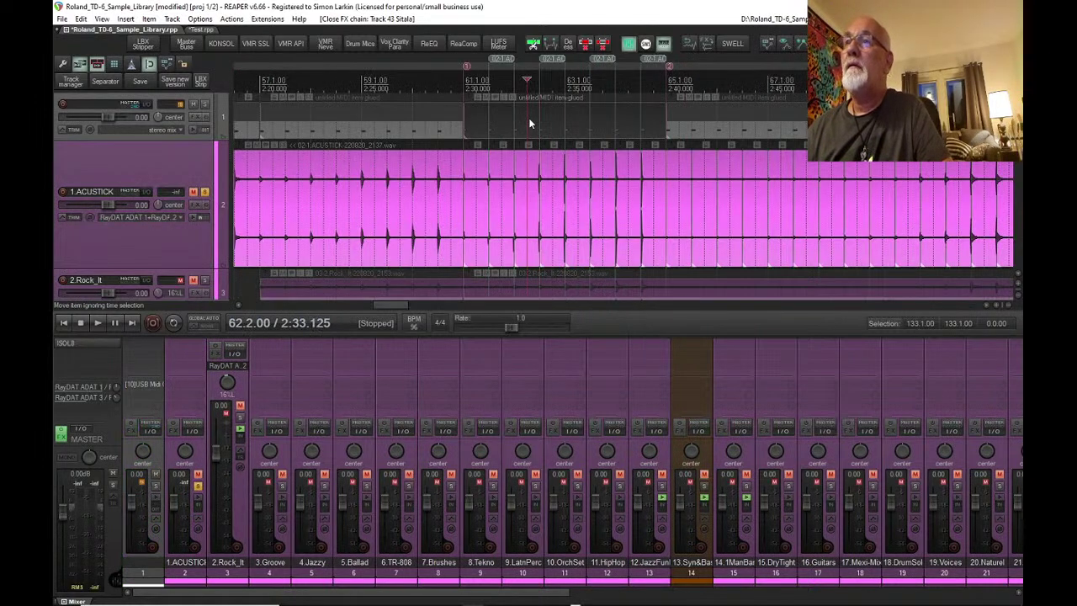
double_click(529, 123)
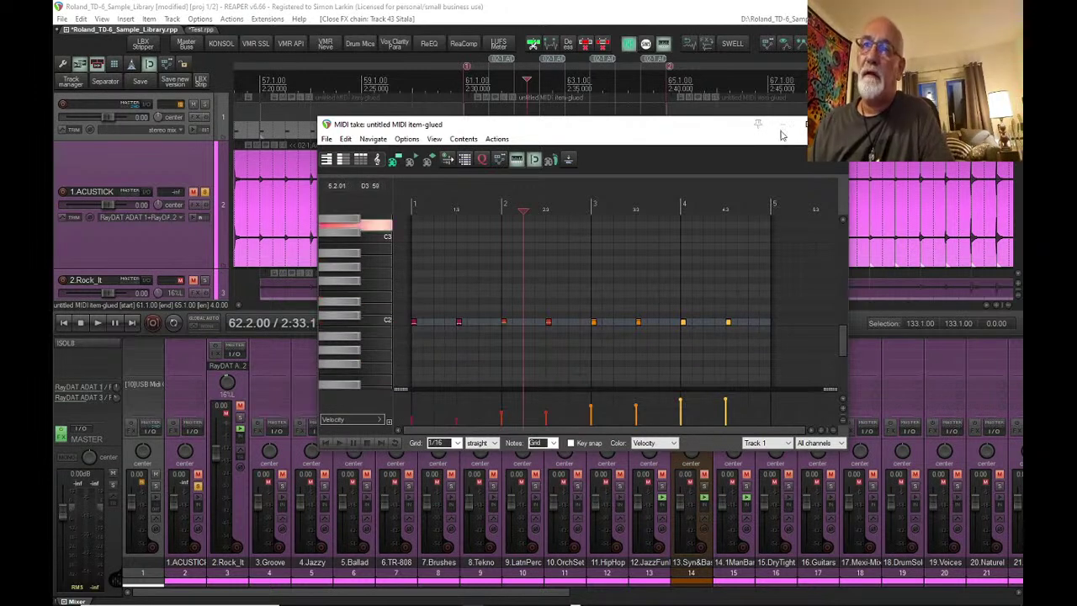
key("Escape")
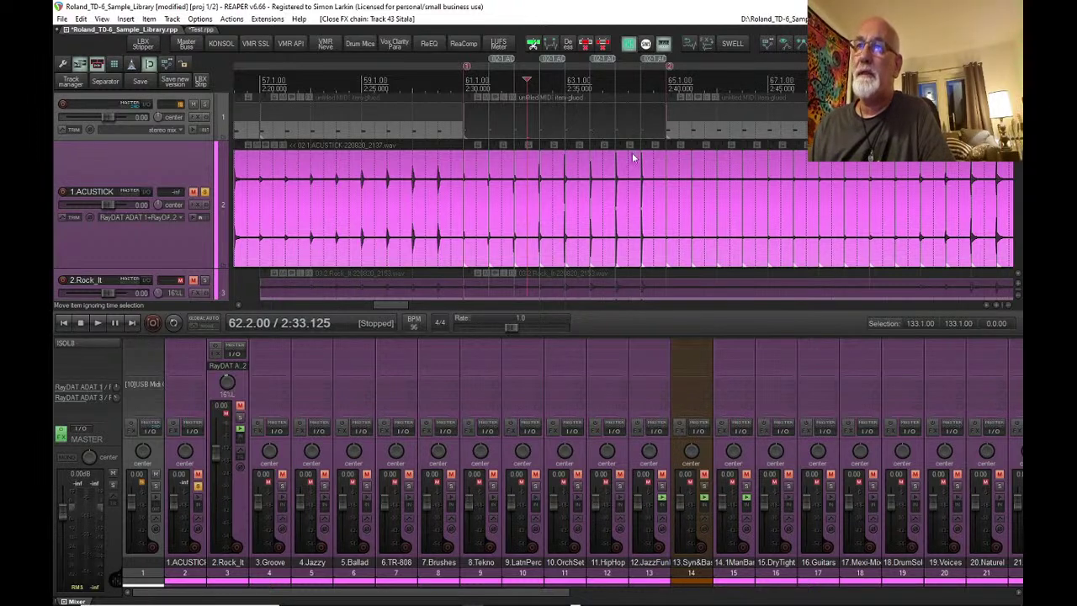
left_click(586, 111)
double_click(587, 111)
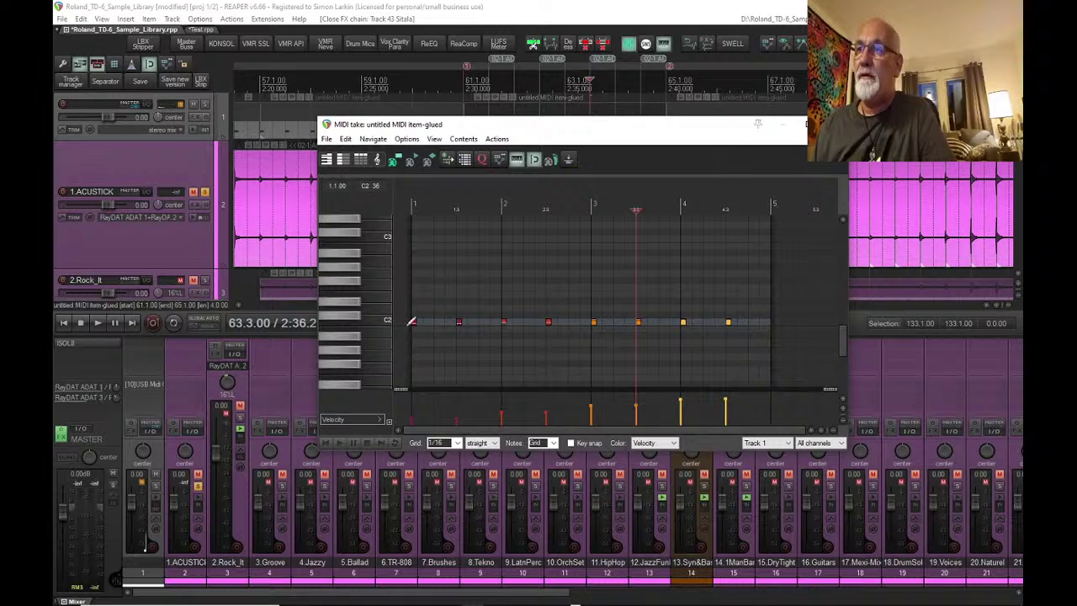
left_click(801, 128)
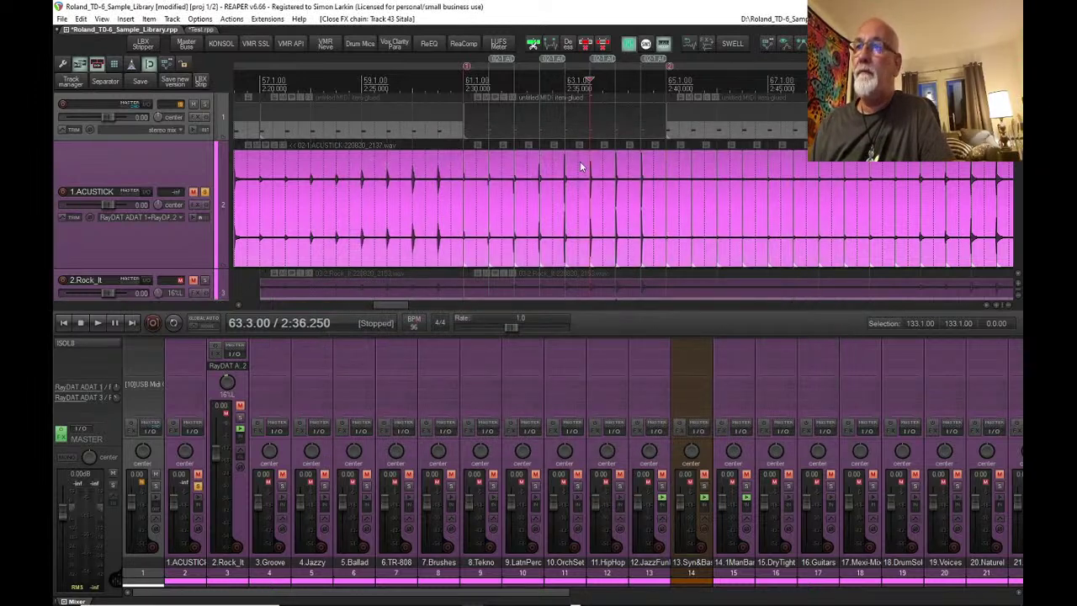
- Inspect the notes of the MIDI items at bars 65 and 69 on track 1, closing the MIDI editor after each
double_click(729, 111)
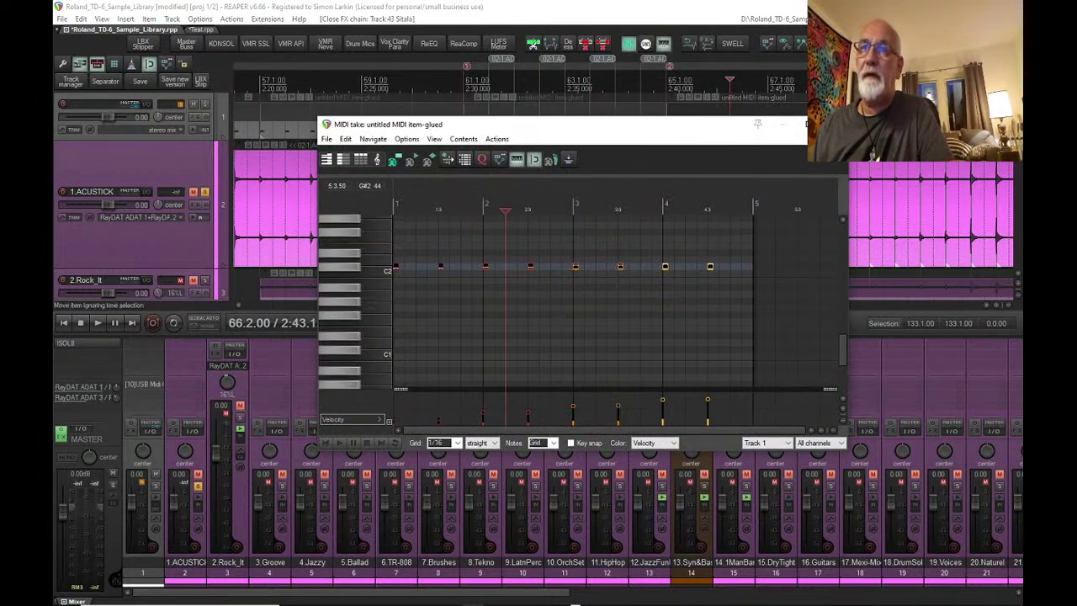
left_click(831, 125)
double_click(921, 112)
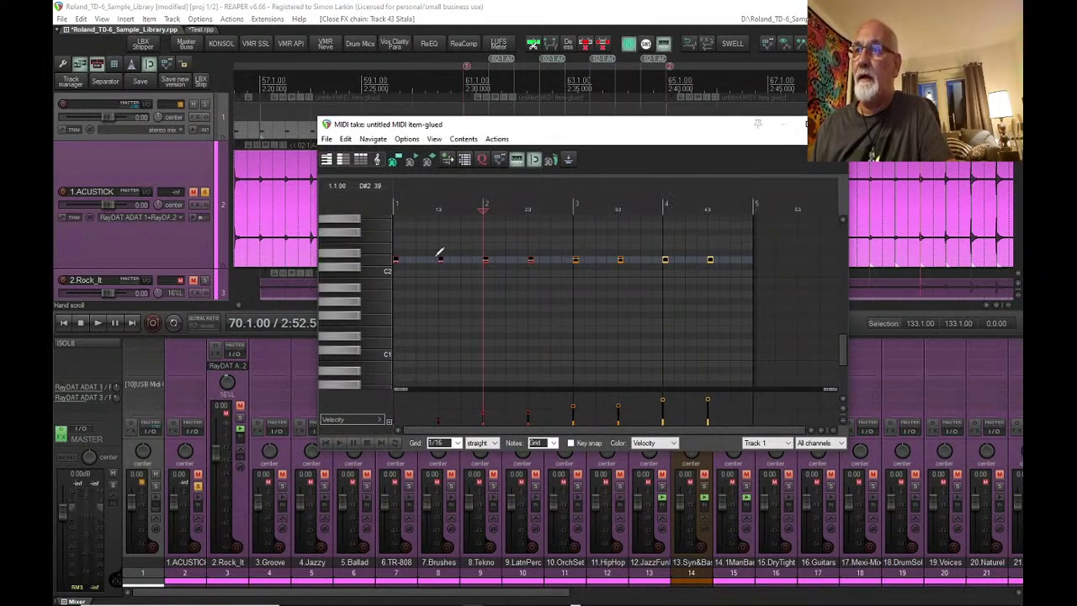
left_click(831, 124)
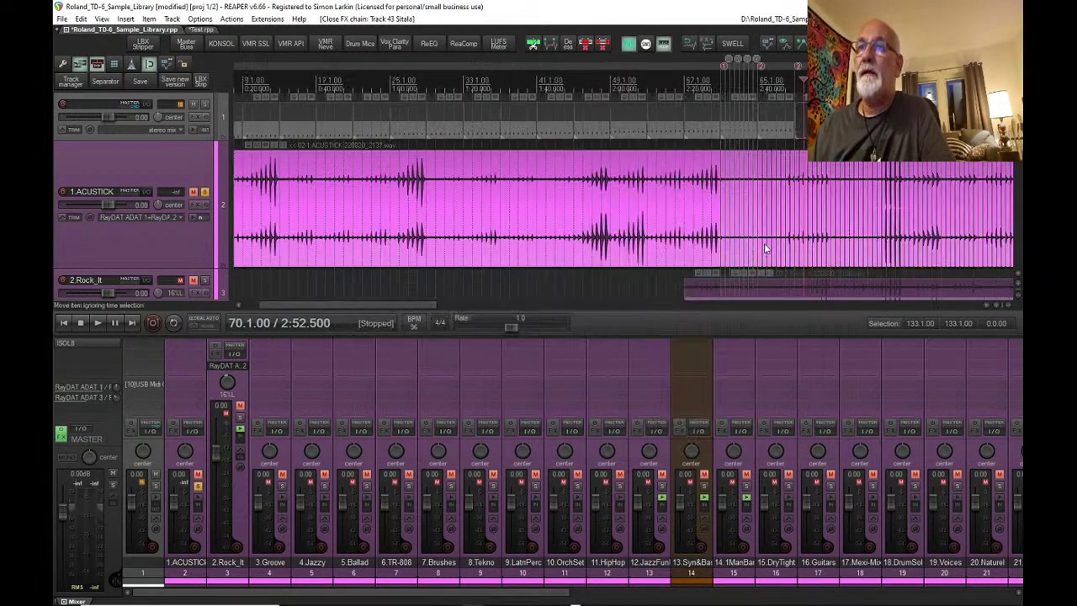
- Examine how the MIDI items on track 1 and the 1.ACUSTICK recording line up with the numbered markers
scroll(767, 248, "down", 6)
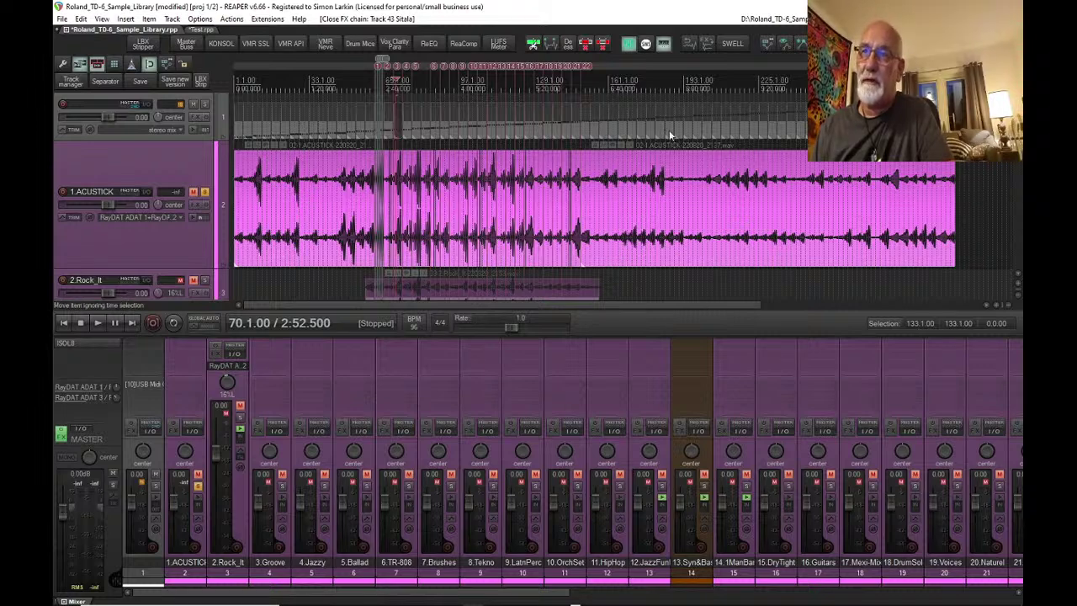
scroll(774, 109, "up", 2)
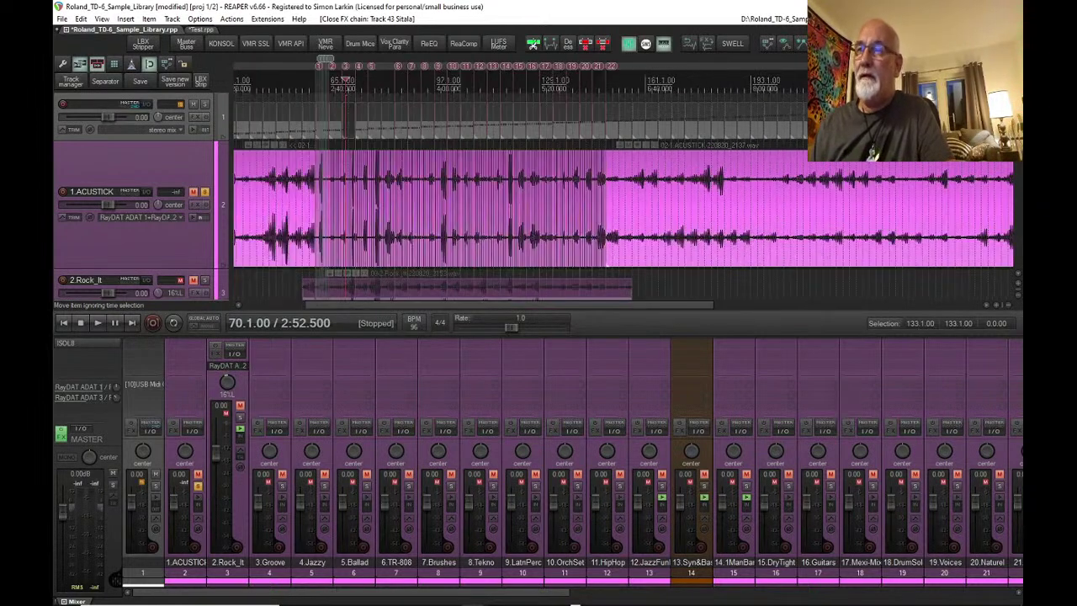
scroll(307, 133, "up", 3)
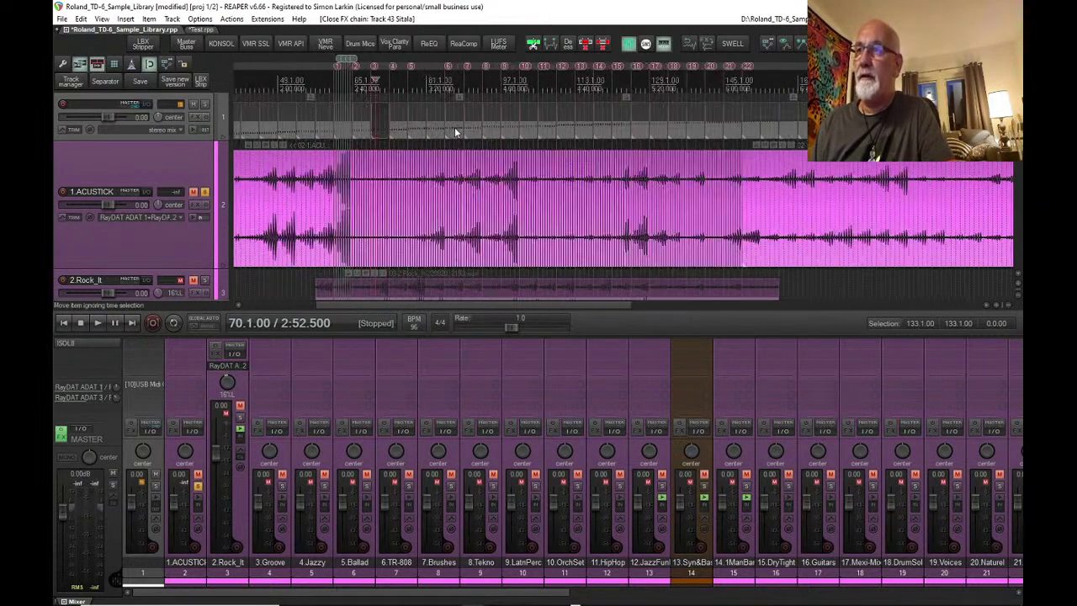
scroll(368, 128, "up", 3)
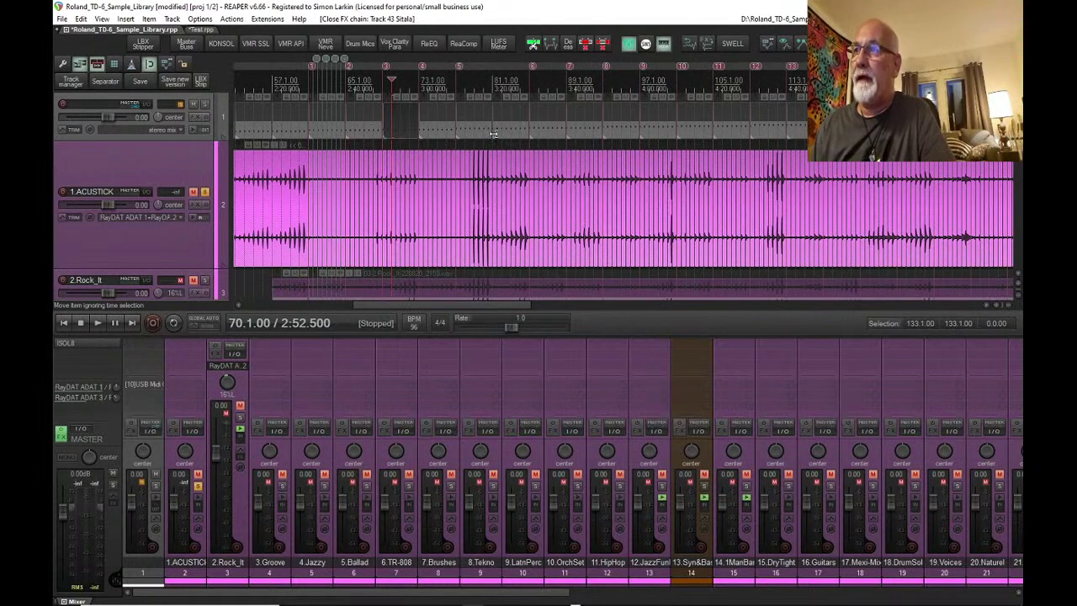
scroll(515, 123, "down", 2)
scroll(568, 115, "down", 2)
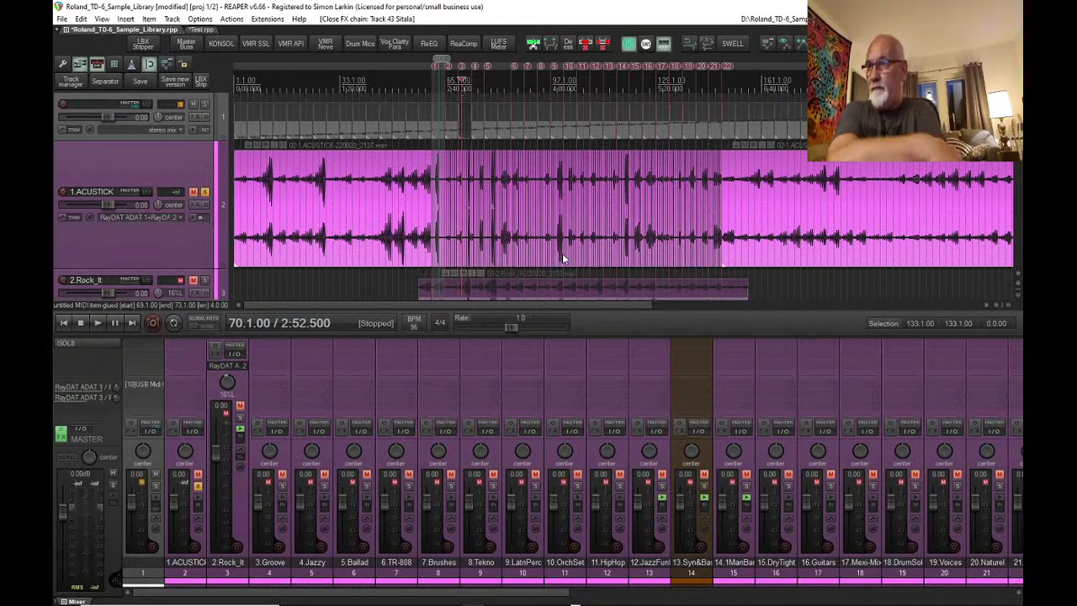
- Look through the recorded kit tracks from 2.Rock_It down to 29.Ringer
scroll(187, 242, "down", 3)
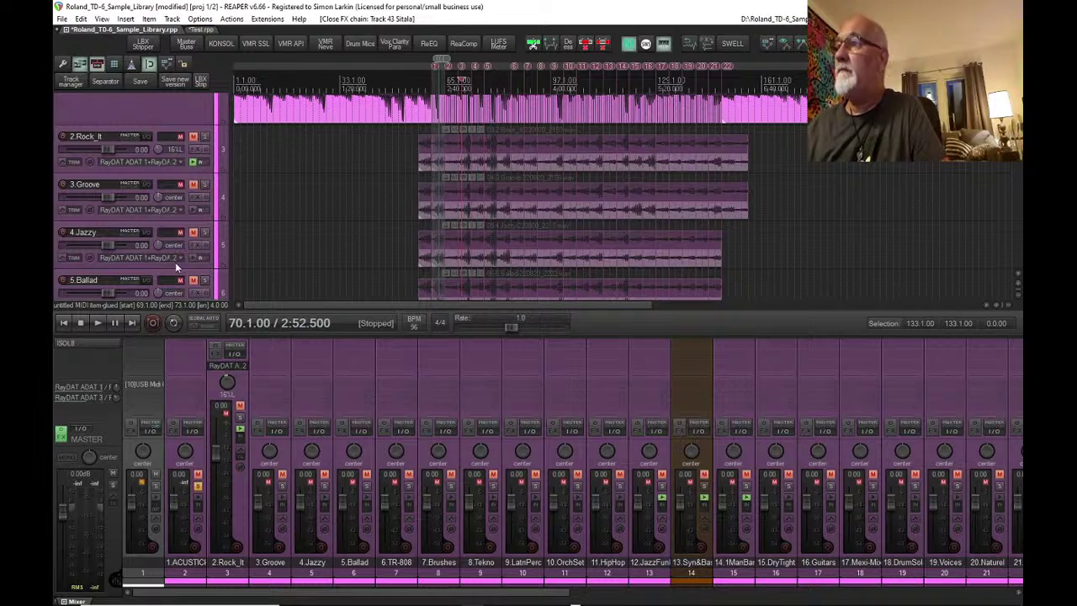
scroll(175, 262, "down", 2)
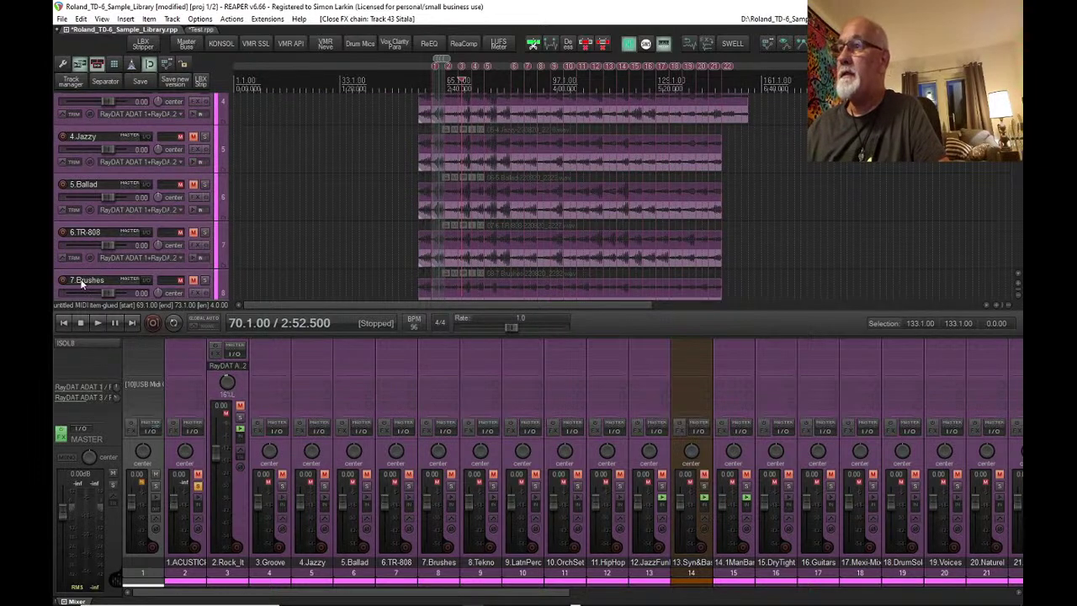
scroll(84, 282, "down", 3)
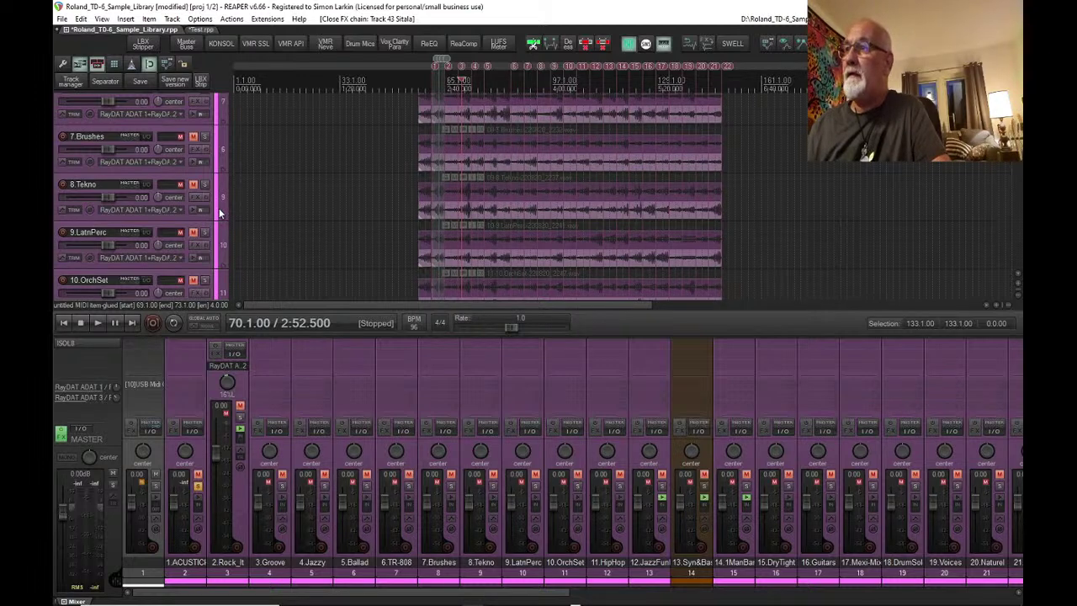
scroll(219, 213, "down", 4)
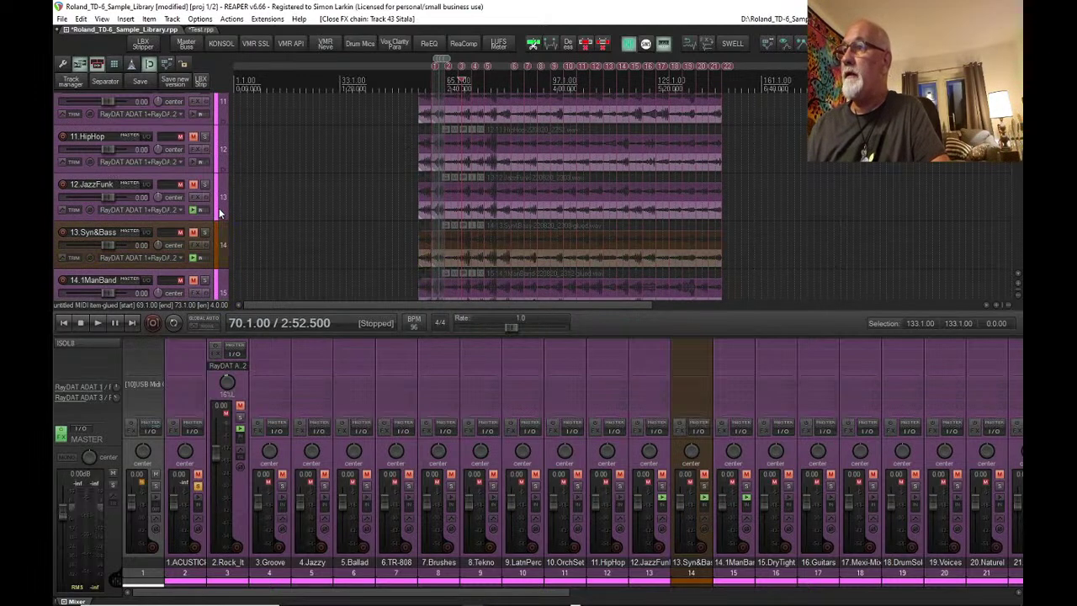
scroll(219, 213, "down", 19)
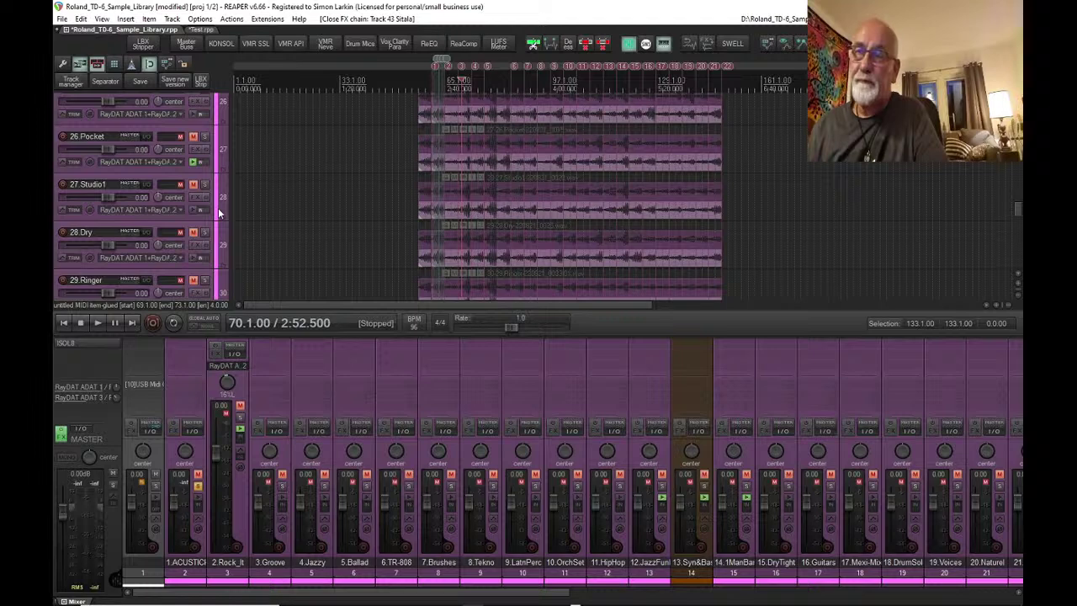
- Look through the remaining kit tracks down to 45.TR-909 and the Sitala track, and return to 1.ACUSTICK
scroll(219, 213, "down", 1)
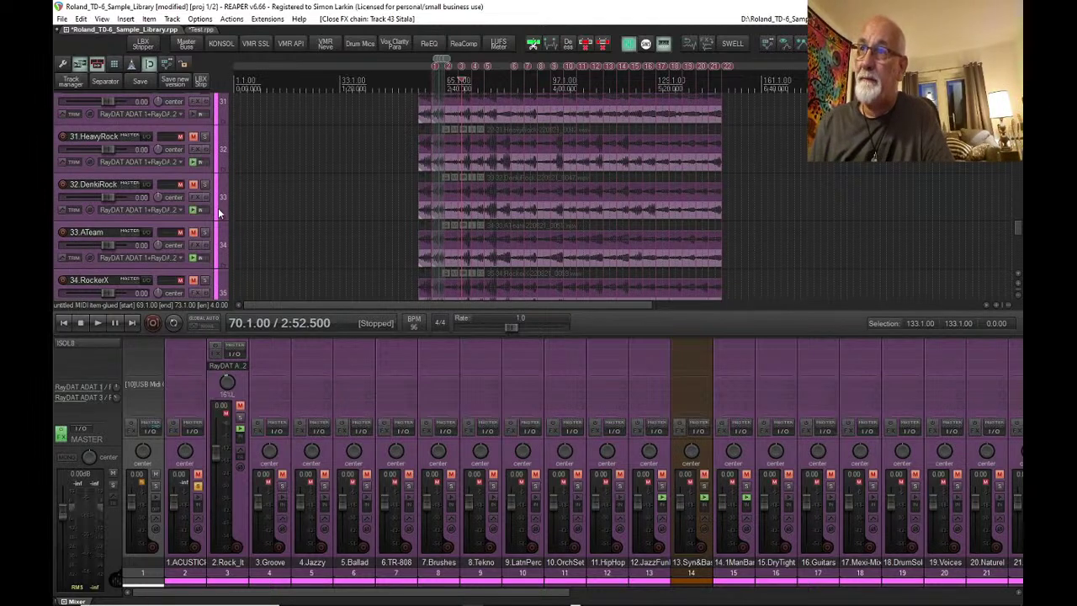
scroll(219, 213, "down", 9)
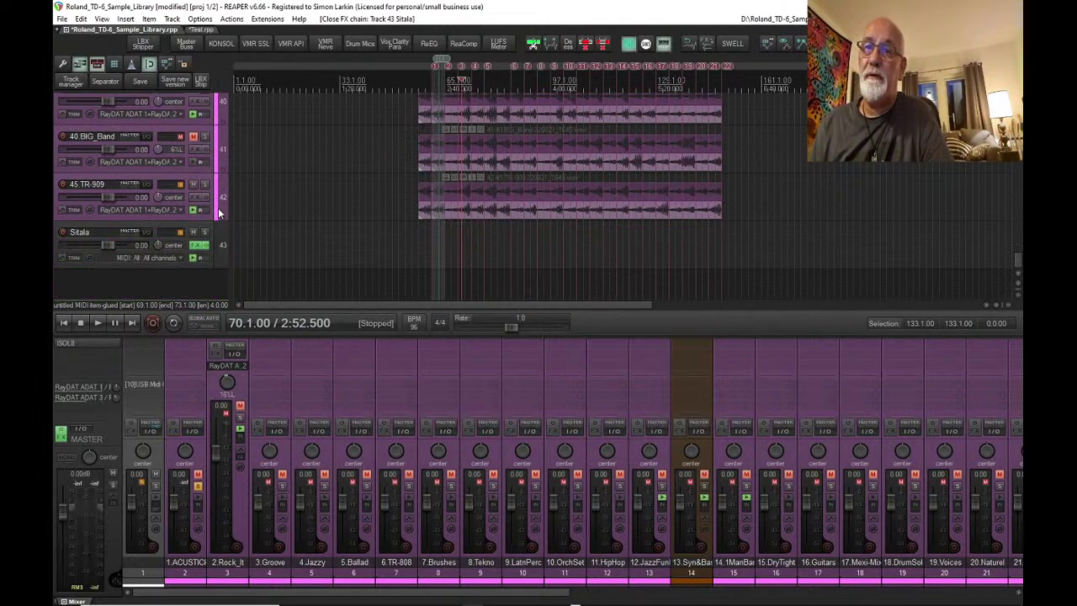
left_click(219, 213)
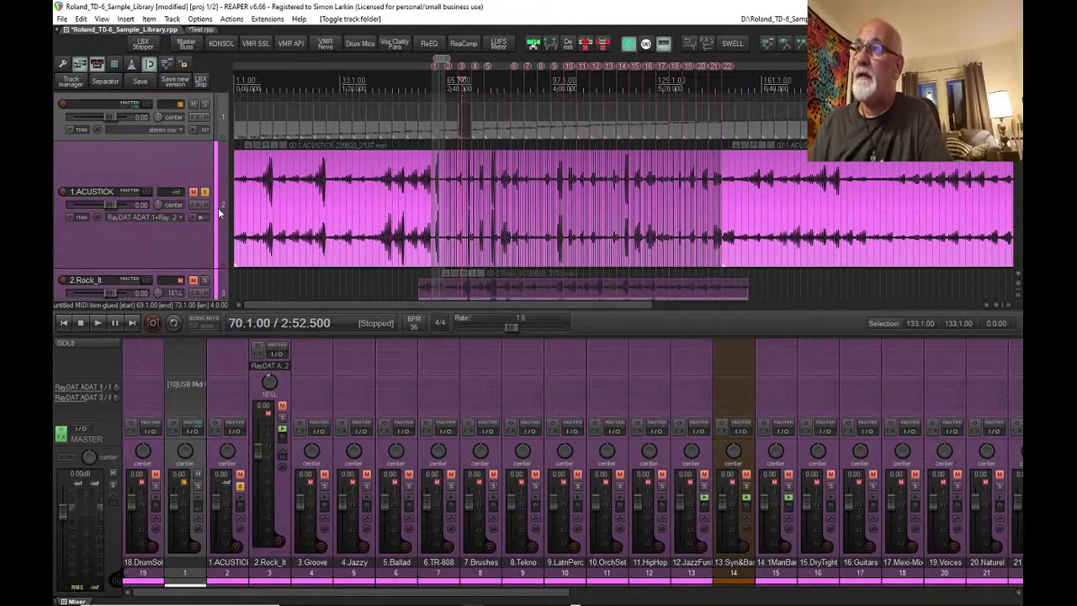
scroll(435, 200, "up", 8)
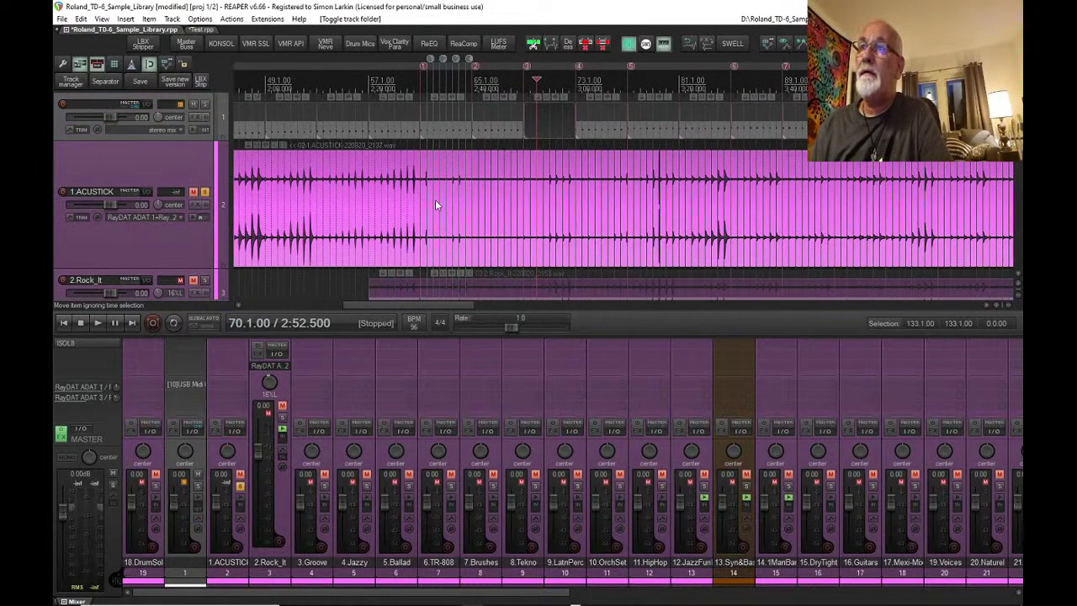
- Examine how the 1.ACUSTICK recording is split into individual drum hits across the numbered markers
scroll(435, 204, "up", 3)
scroll(435, 203, "down", 5)
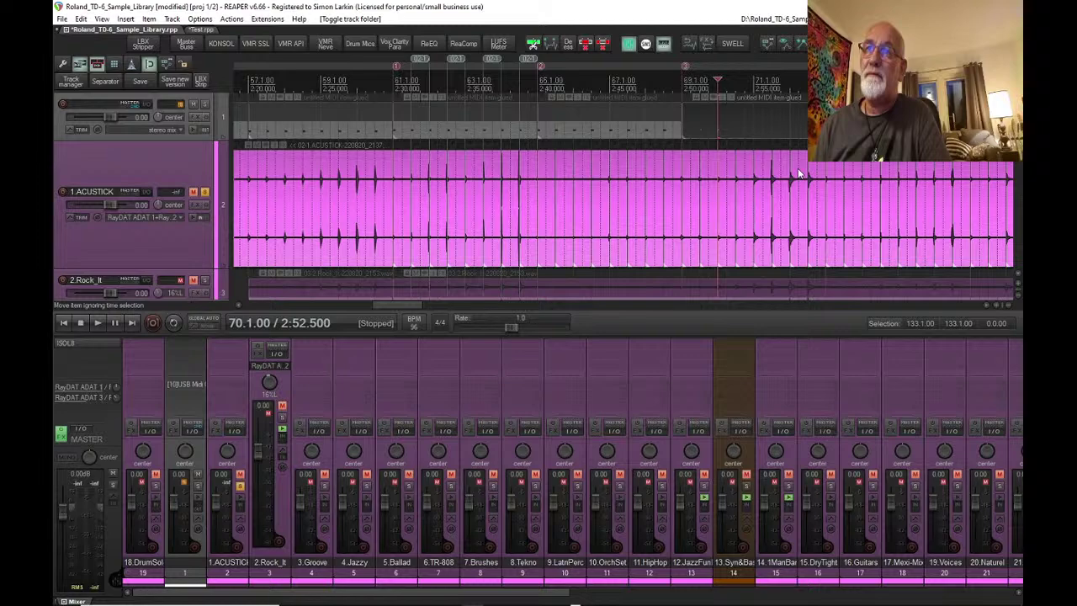
scroll(798, 170, "down", 3)
scroll(797, 171, "down", 3)
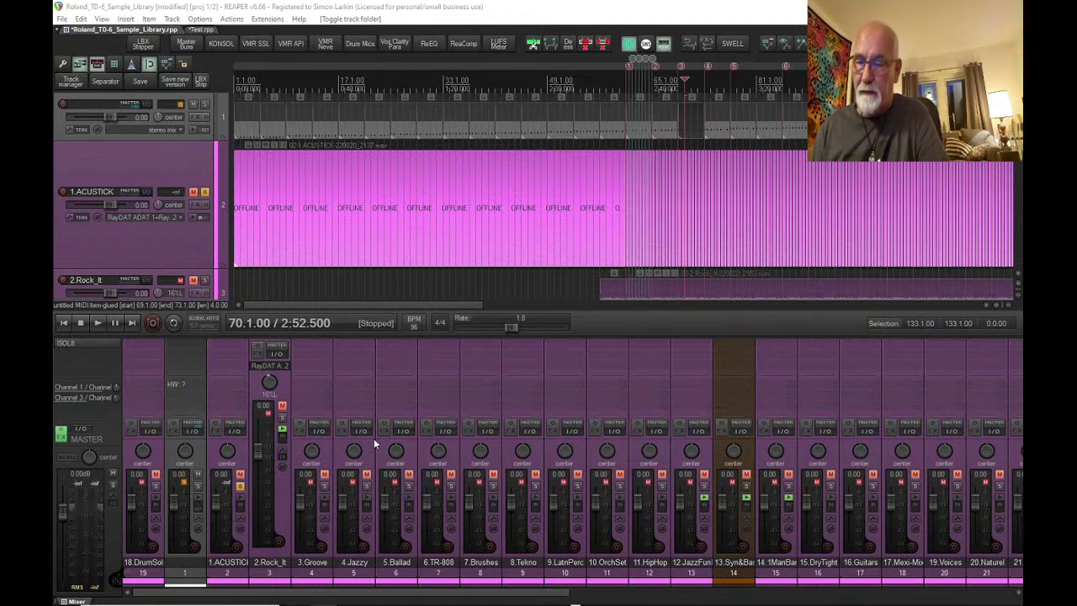
scroll(597, 205, "down", 2)
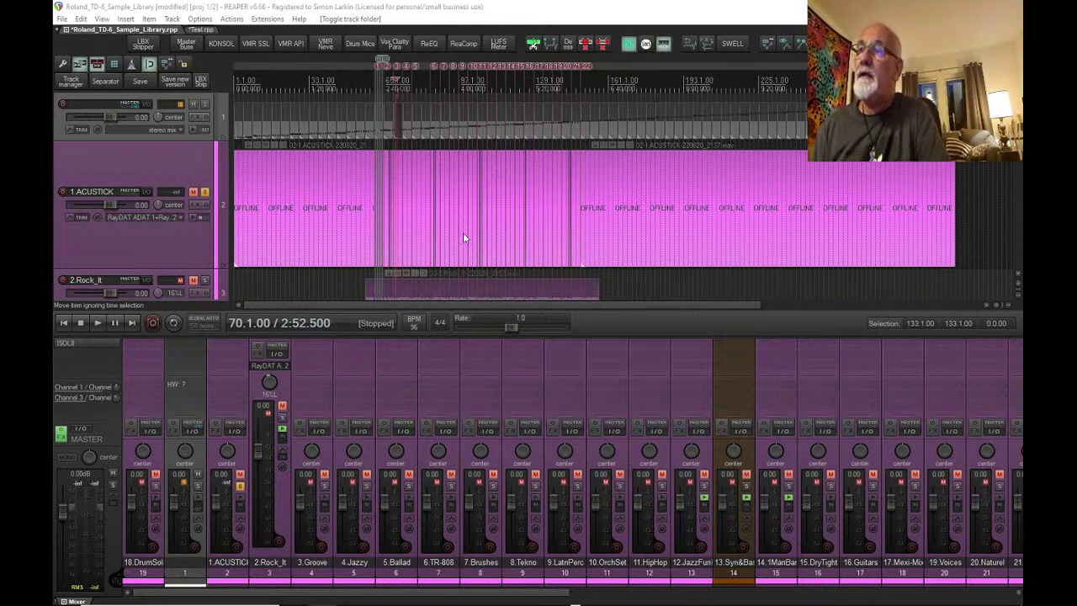
scroll(463, 236, "up", 5)
left_click(163, 248)
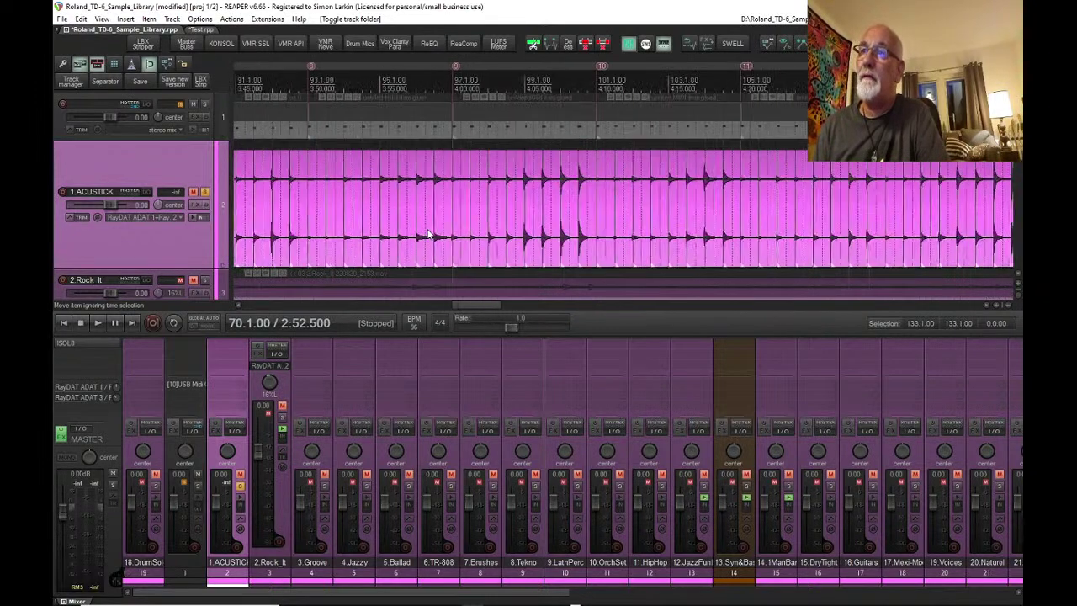
scroll(427, 235, "down", 4)
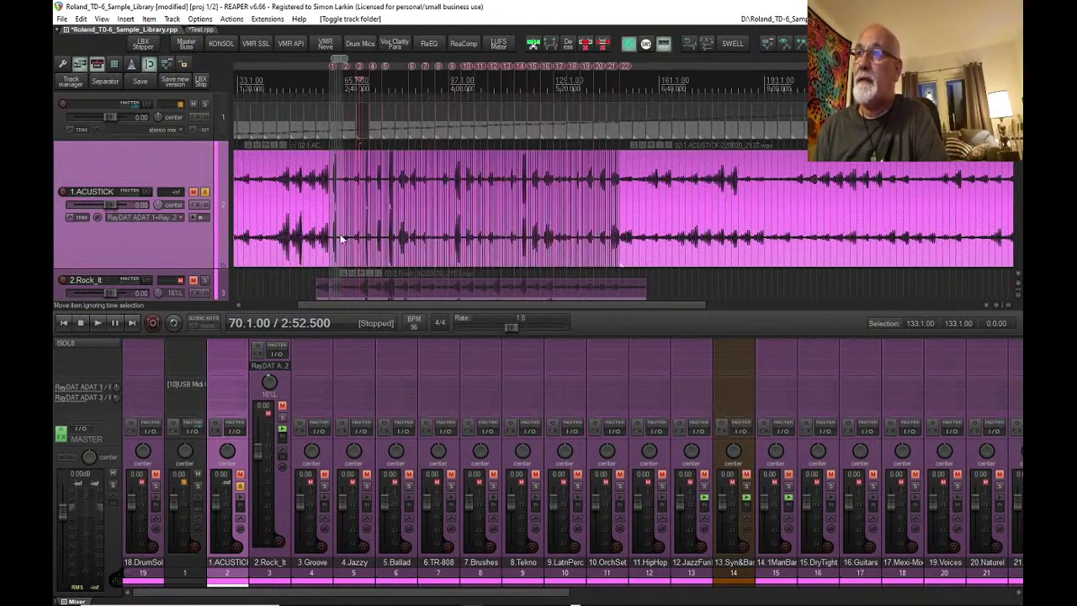
scroll(437, 205, "up", 5)
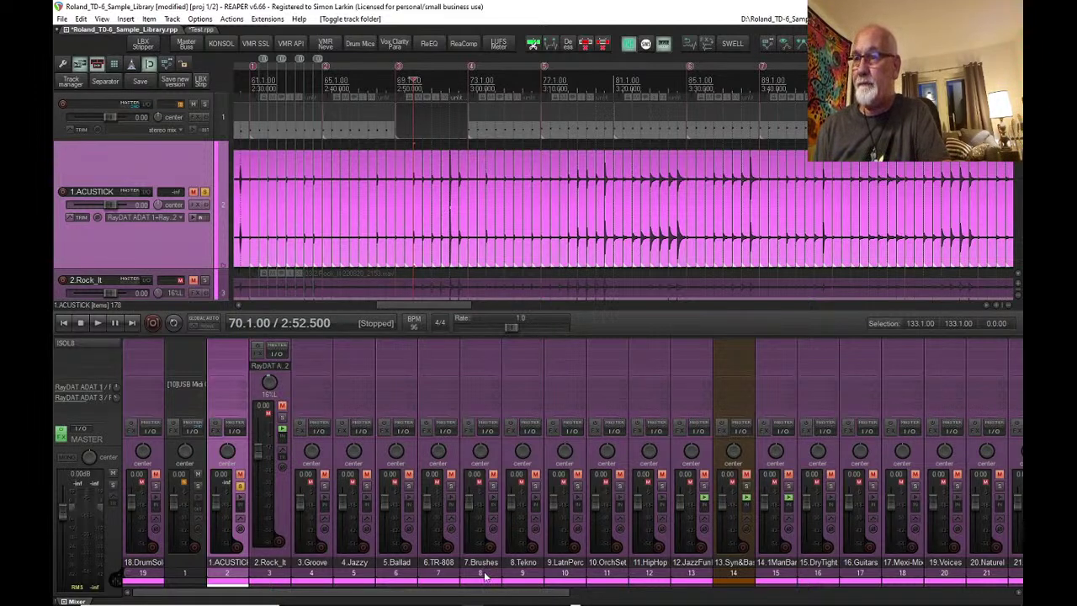
- Switch to the browser's Decent Sampler Plugin page on decentsamples.com and review its downloads, supported formats and description
mouse_move(484, 603)
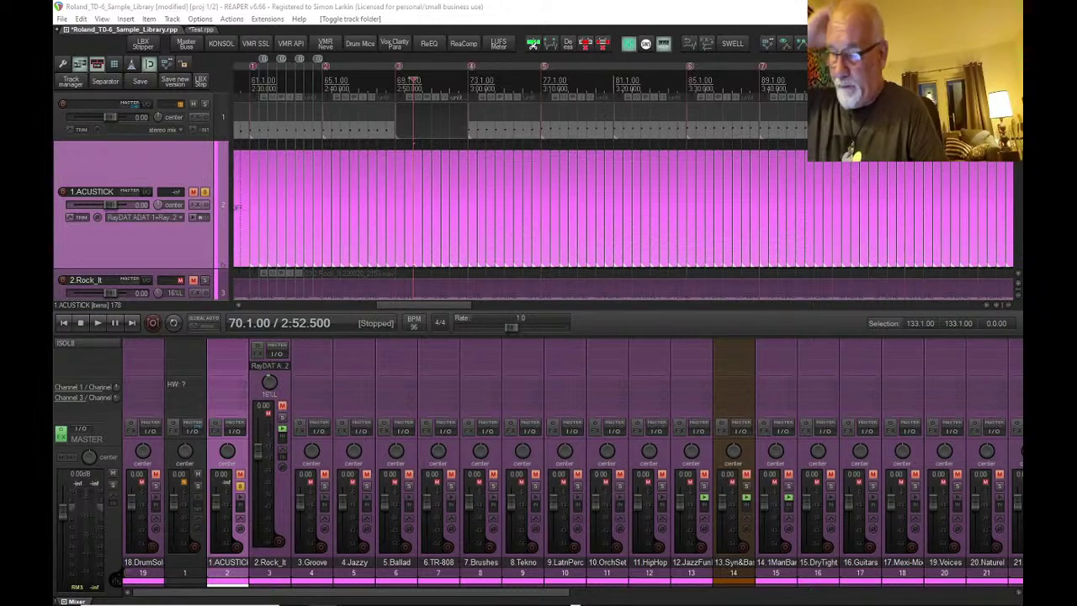
mouse_move(575, 589)
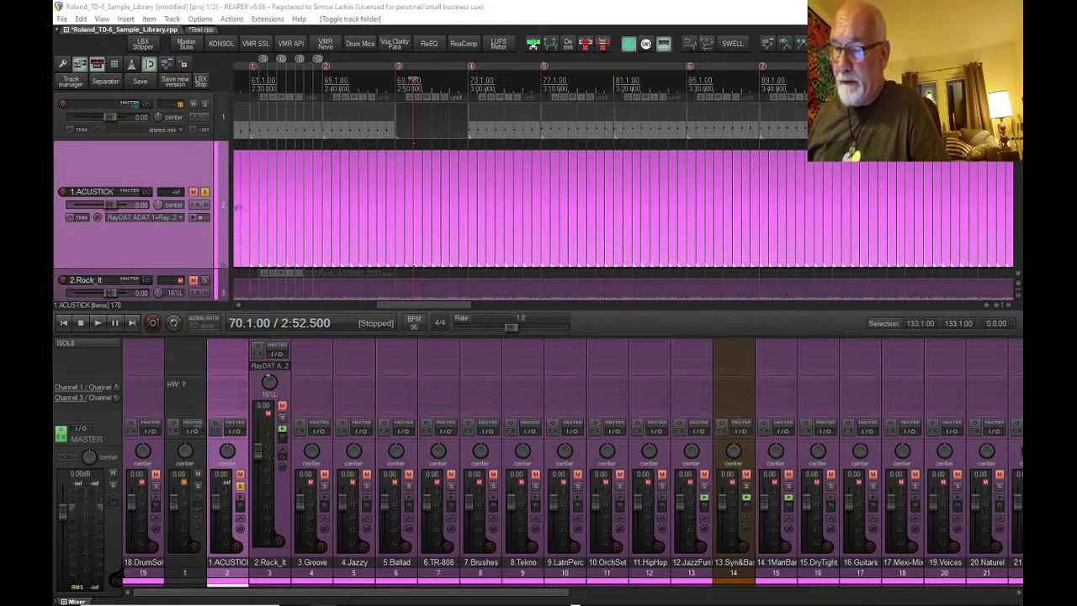
left_click_drag(549, 594, 587, 4)
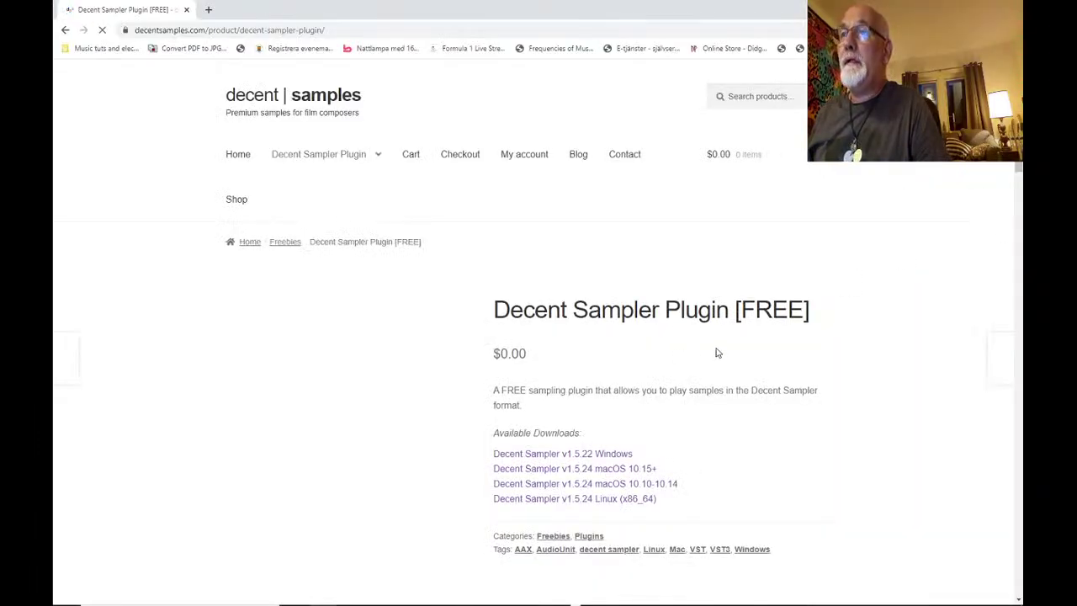
scroll(531, 444, "down", 3)
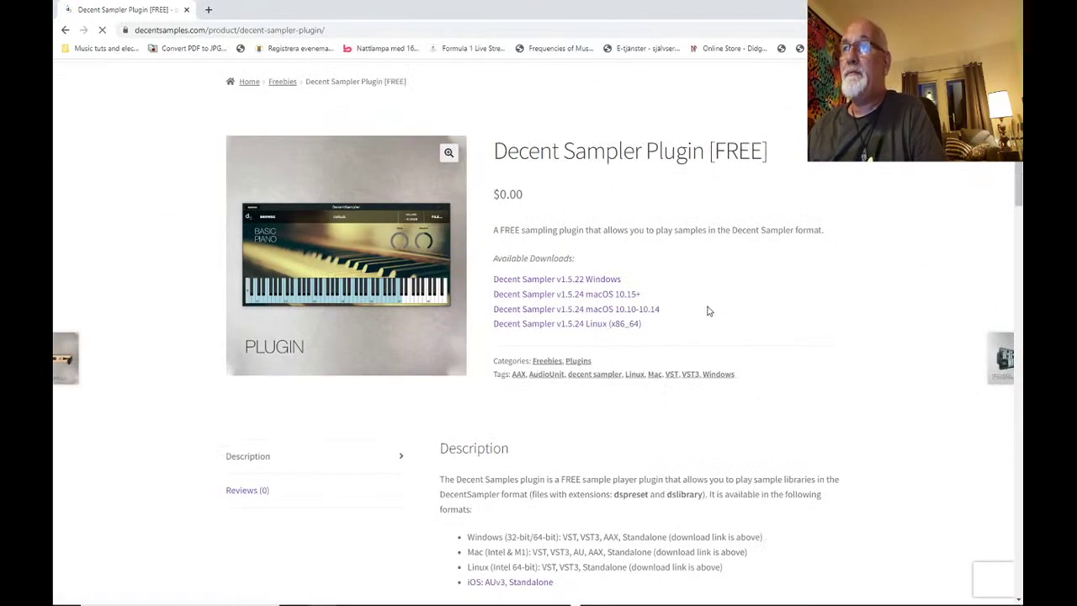
scroll(560, 395, "down", 8)
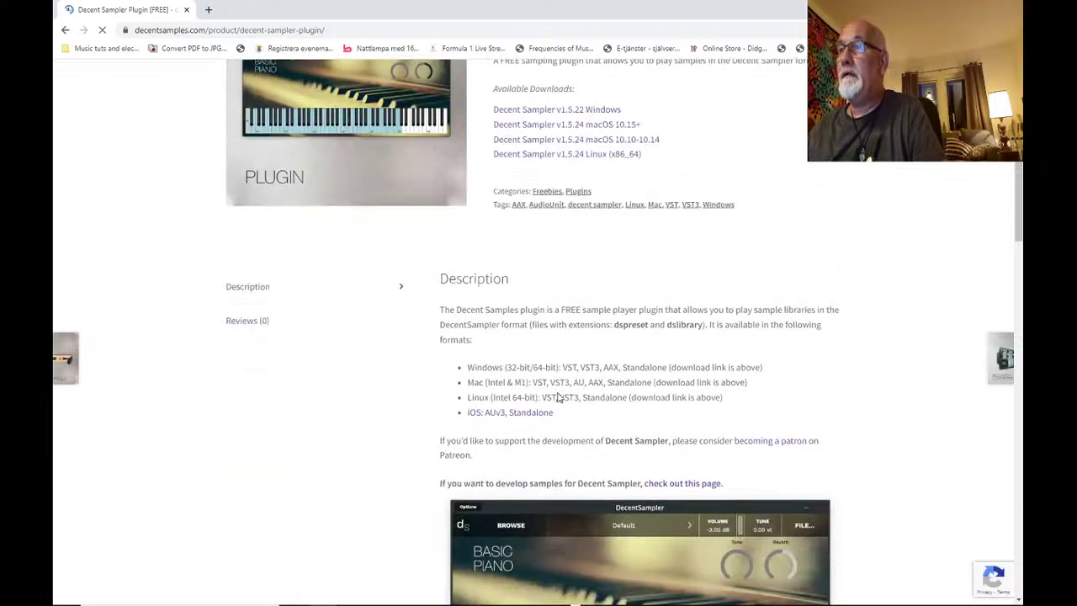
scroll(551, 339, "down", 2)
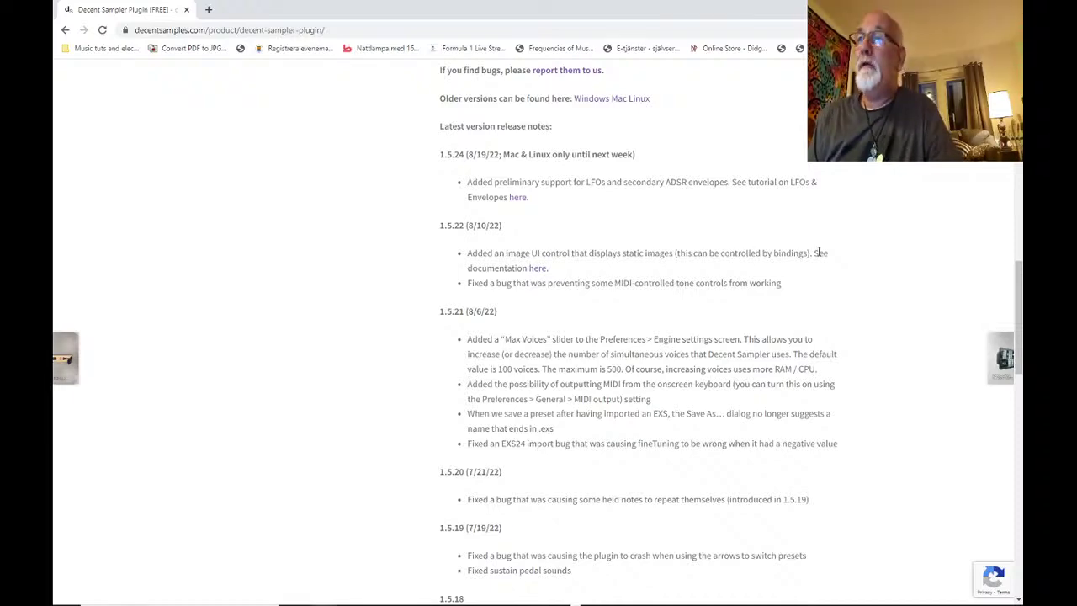
- Look through the plugin's release notes and related products, and return to the available downloads
scroll(818, 251, "down", 6)
scroll(818, 251, "down", 12)
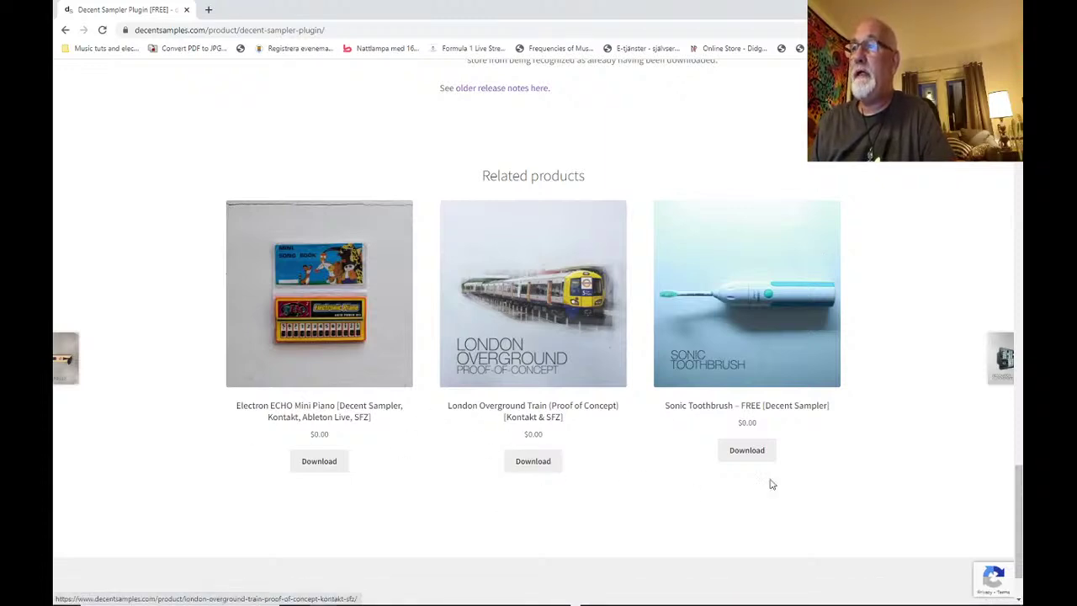
scroll(917, 438, "down", 2)
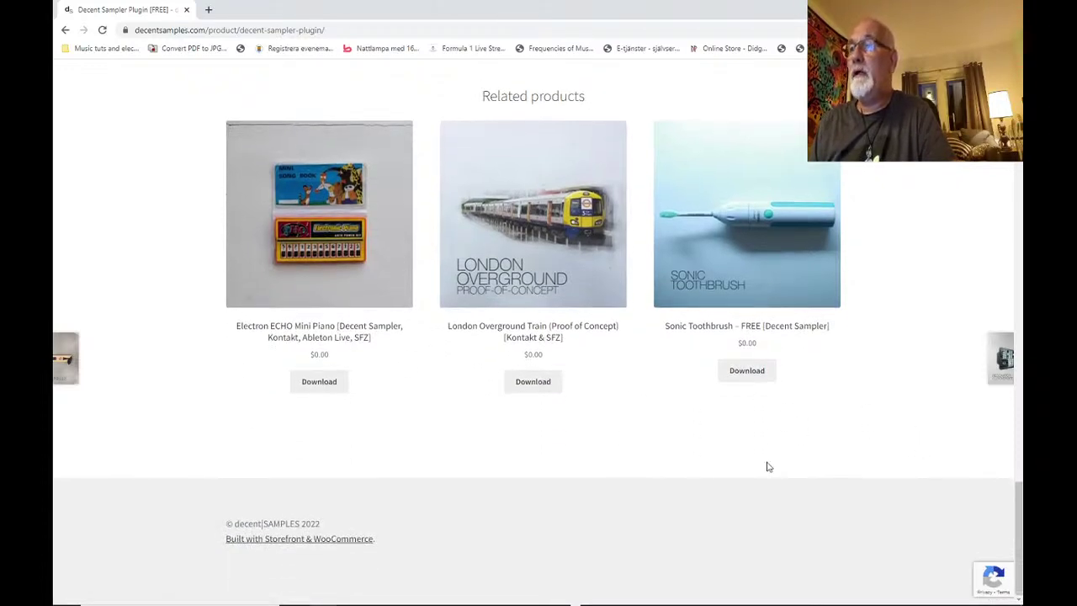
scroll(819, 378, "up", 5)
scroll(823, 373, "up", 10)
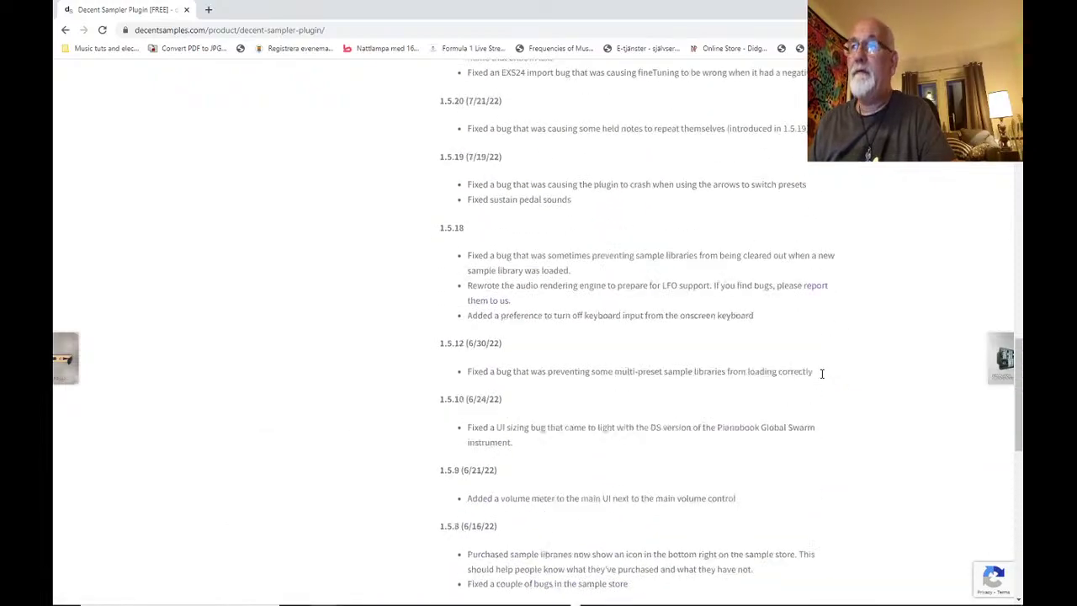
scroll(824, 380, "up", 10)
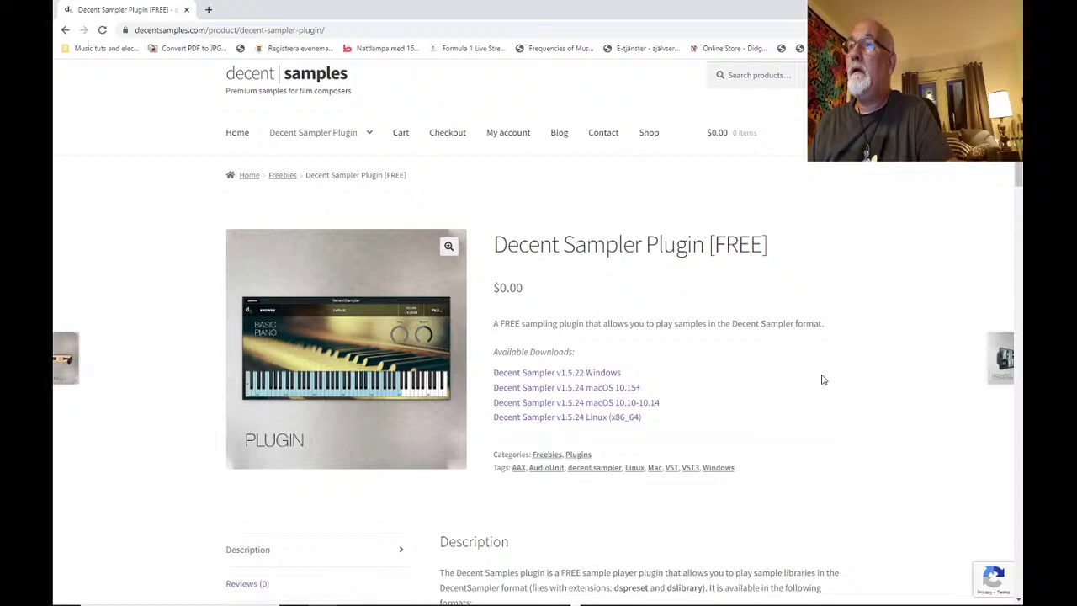
scroll(824, 379, "up", 1)
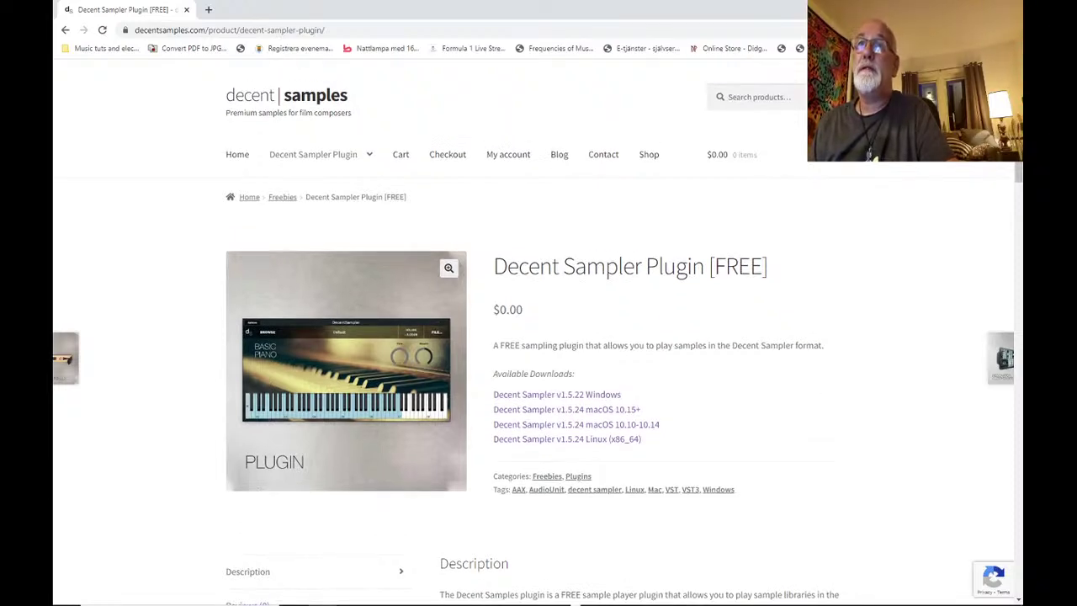
- Switch back to REAPER and open the DecentSampler plugin on the Sitala track
key("alt+Tab")
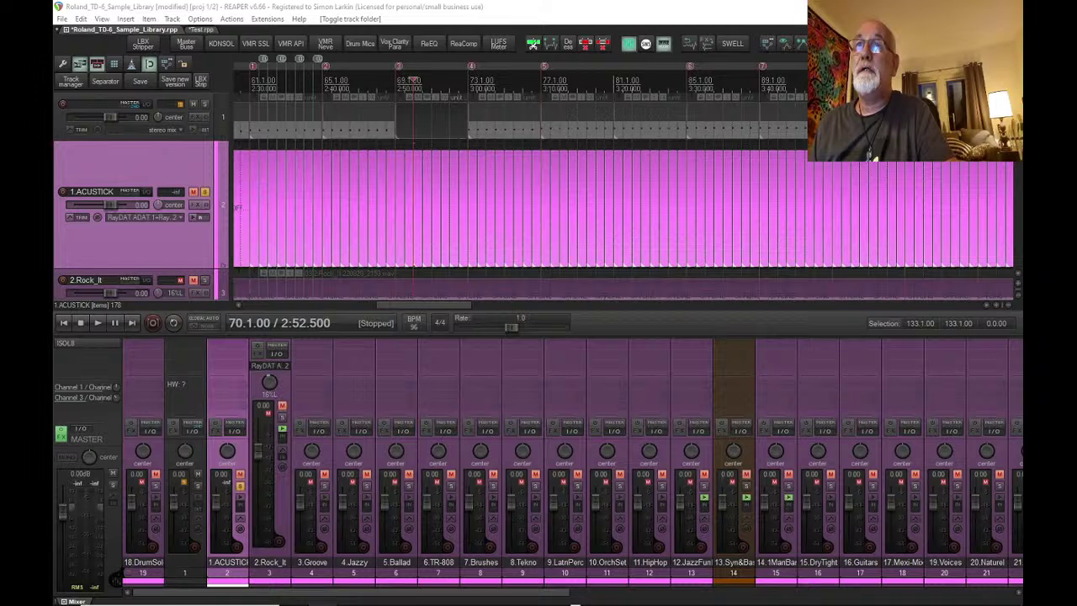
scroll(199, 255, "down", 10)
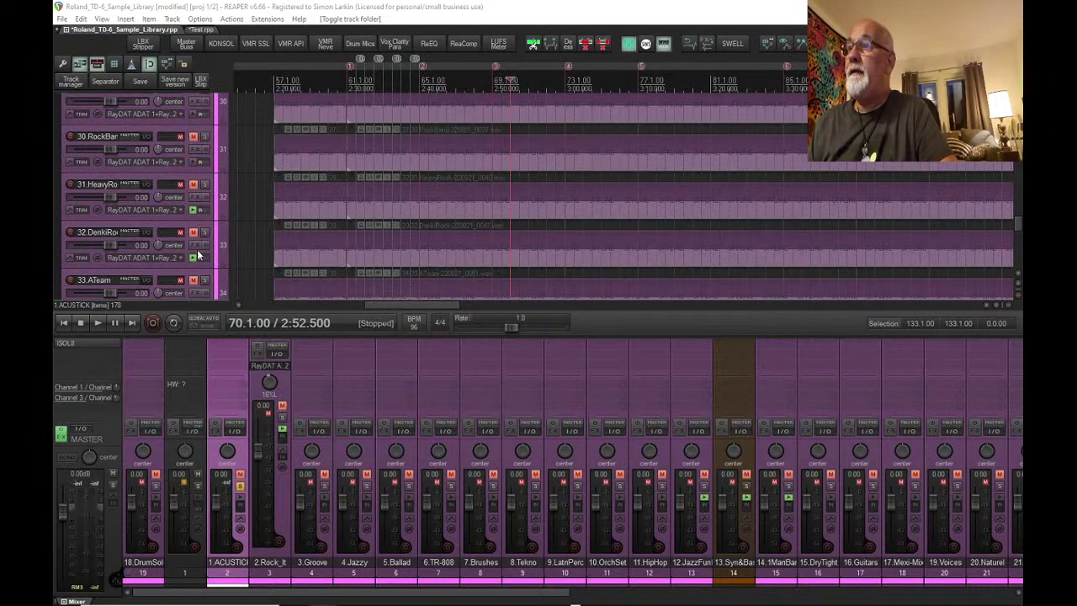
scroll(199, 255, "down", 5)
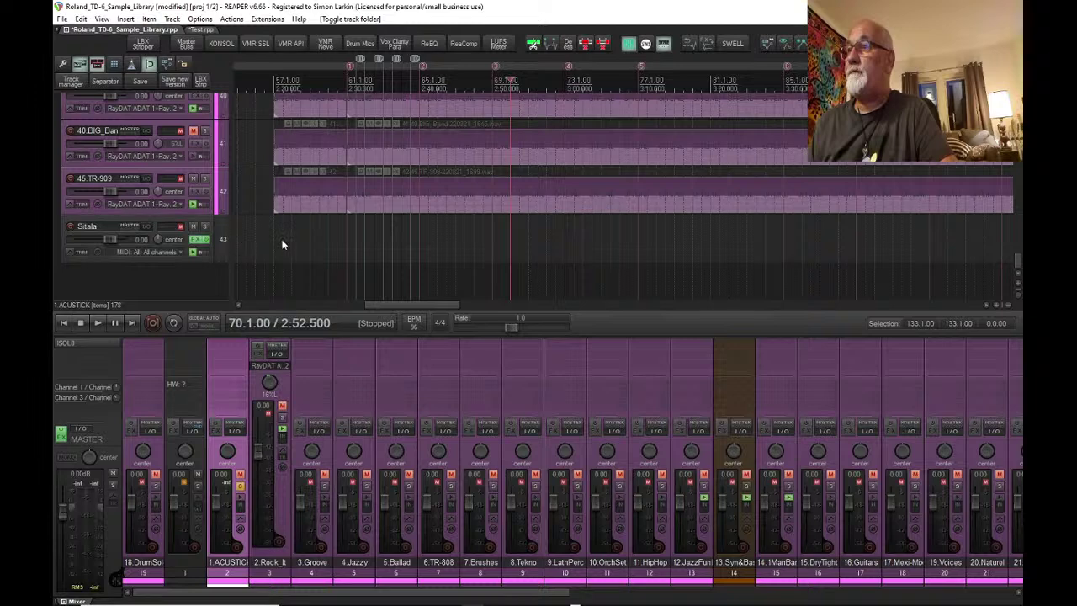
key("shift+f")
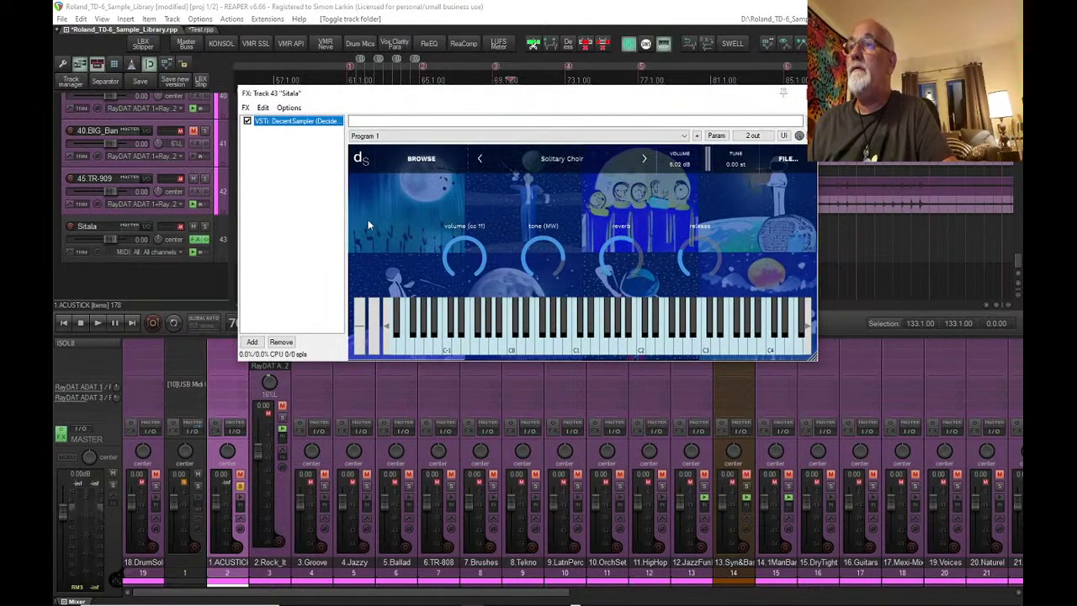
- Open DecentSampler's sample store and look through its free and paid libraries
left_click(421, 159)
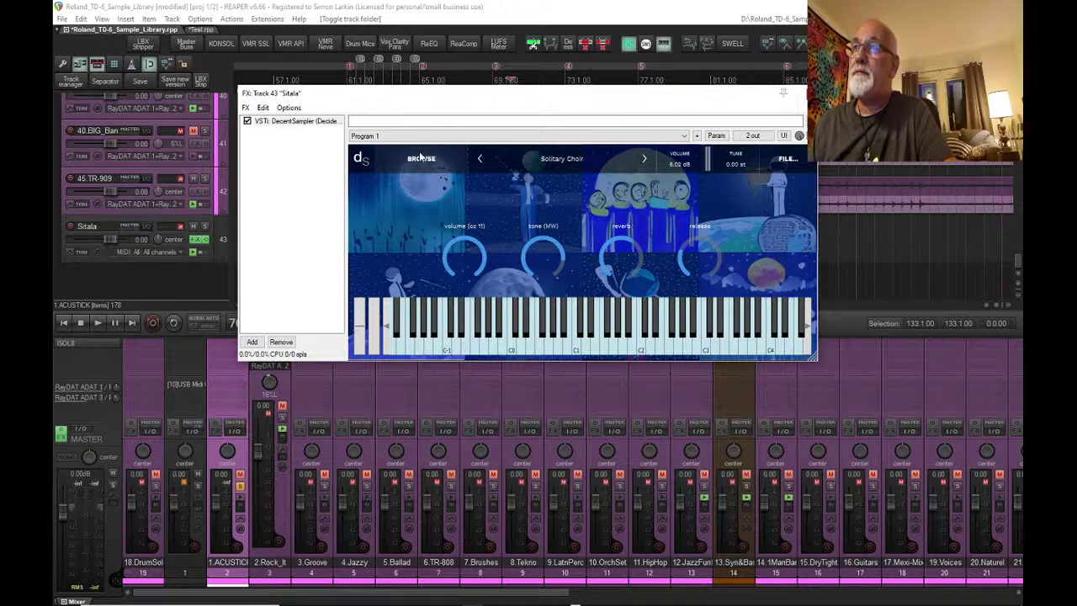
scroll(721, 274, "down", 3)
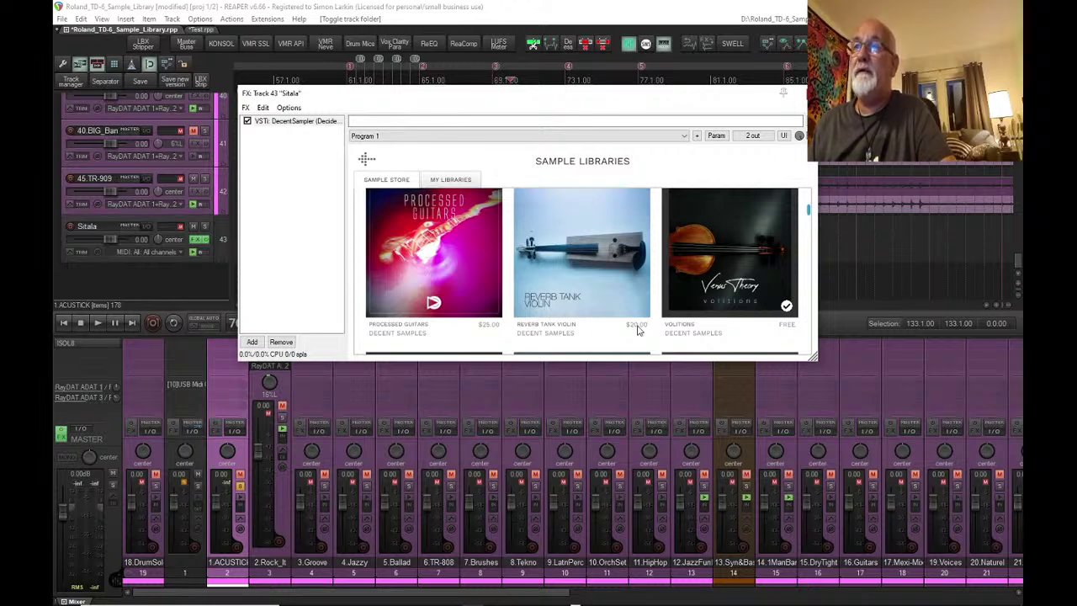
scroll(767, 276, "down", 1)
scroll(733, 244, "down", 4)
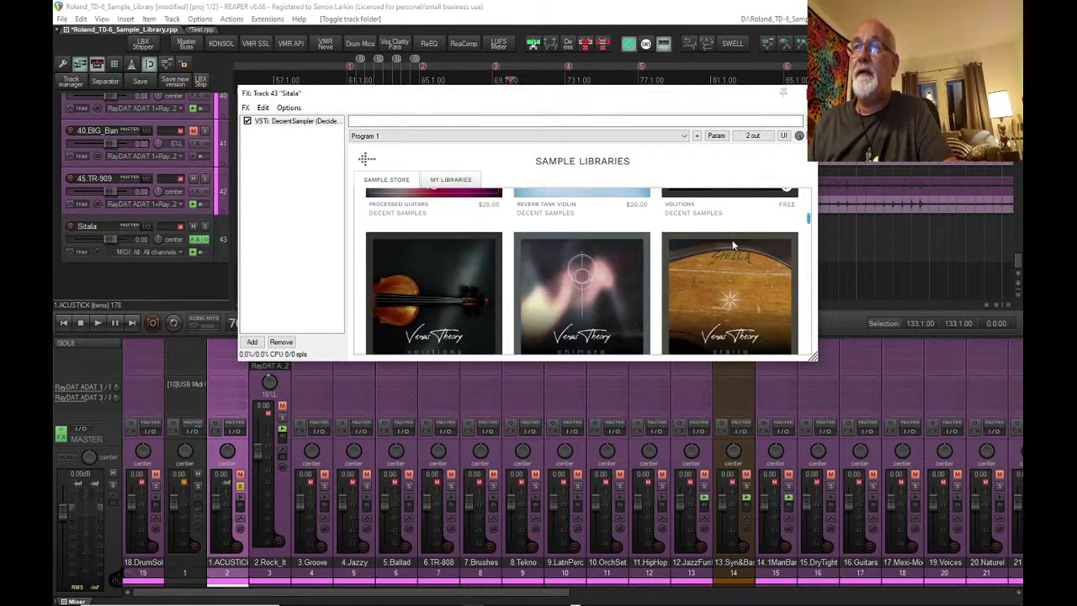
scroll(737, 278, "up", 5)
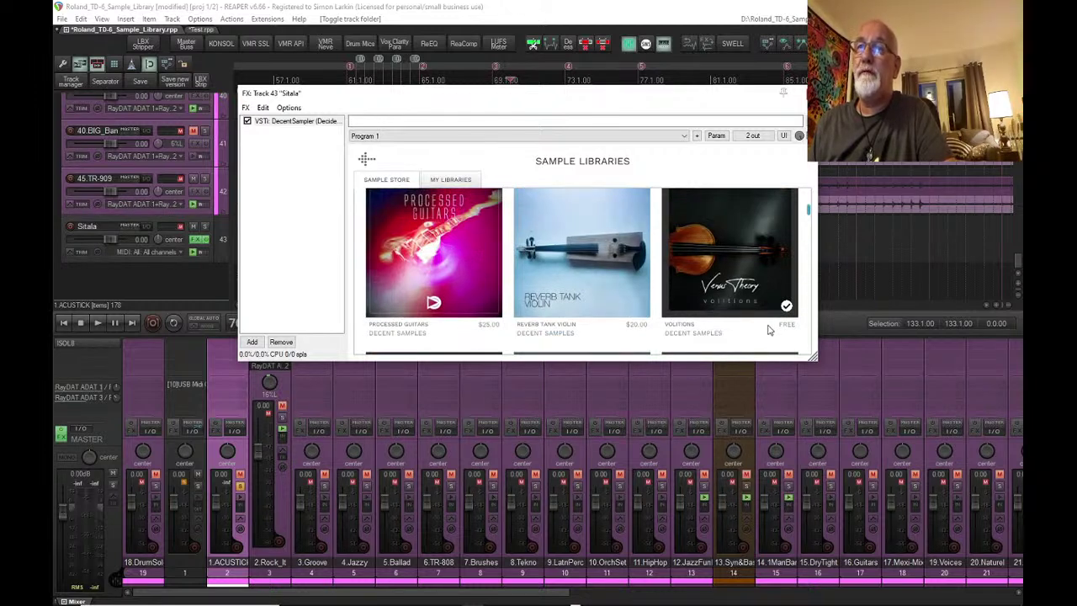
scroll(768, 330, "down", 4)
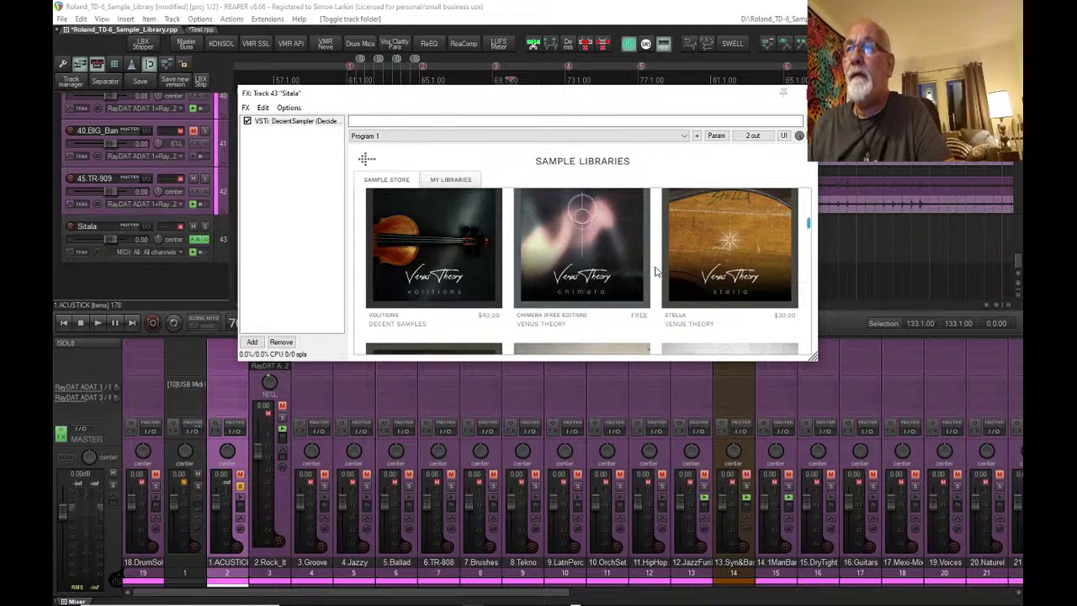
scroll(658, 282, "down", 3)
scroll(665, 288, "down", 8)
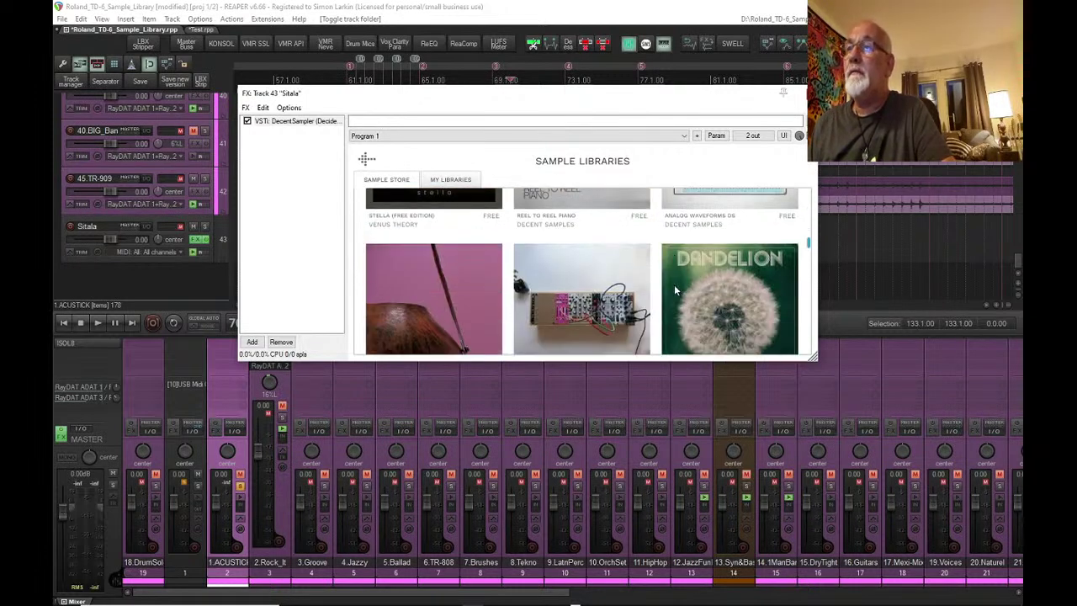
scroll(674, 284, "up", 12)
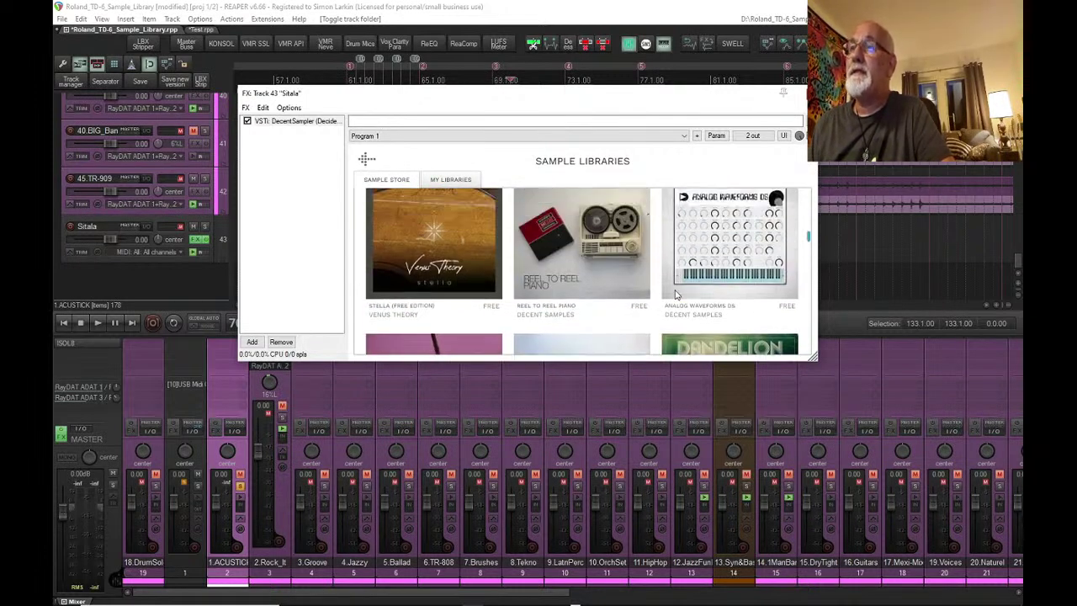
scroll(676, 293, "up", 1)
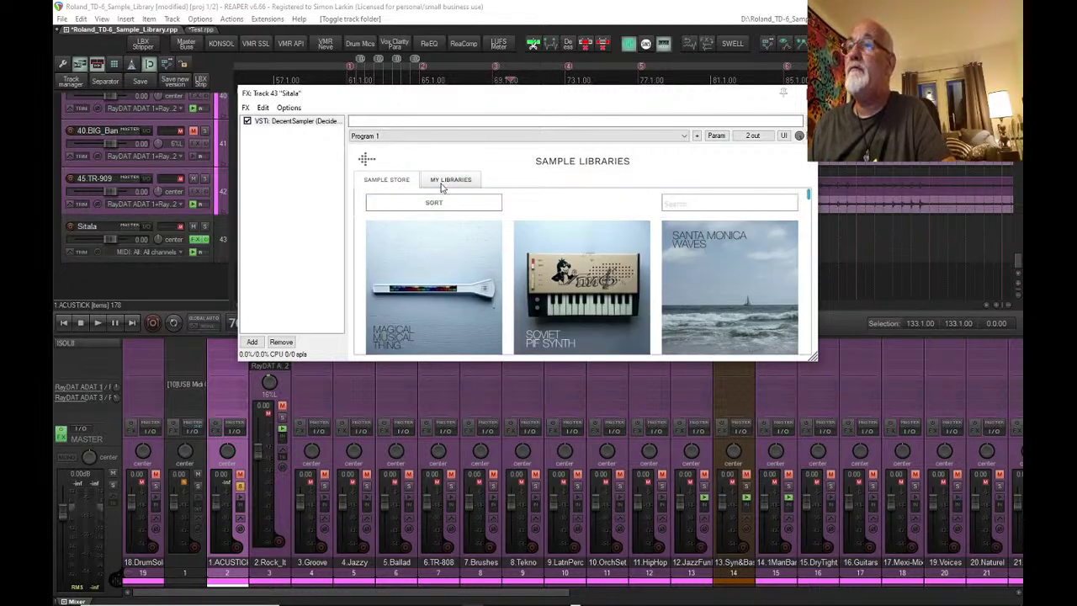
- Check DecentSampler's instrument view, look further through the sample store's free and paid libraries, and close the Sitala track's FX window
left_click(371, 165)
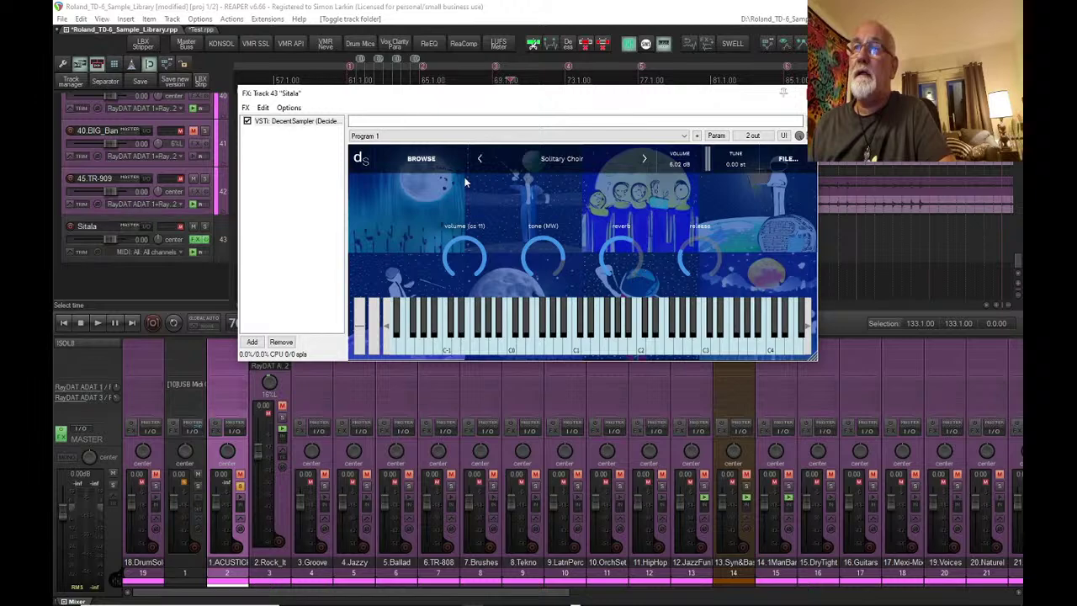
left_click(440, 164)
scroll(564, 296, "down", 10)
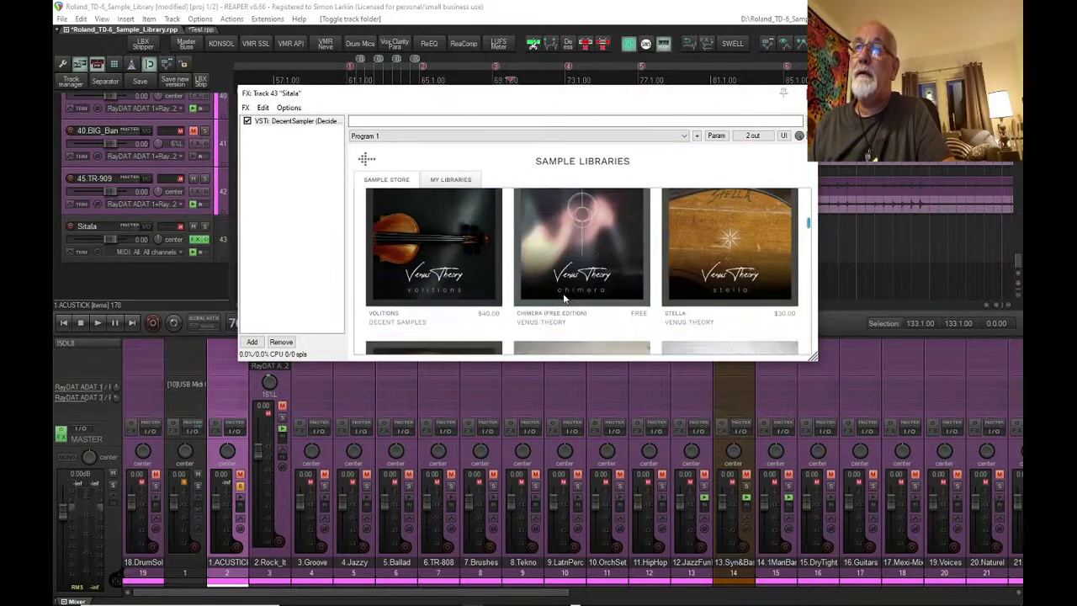
scroll(564, 296, "down", 4)
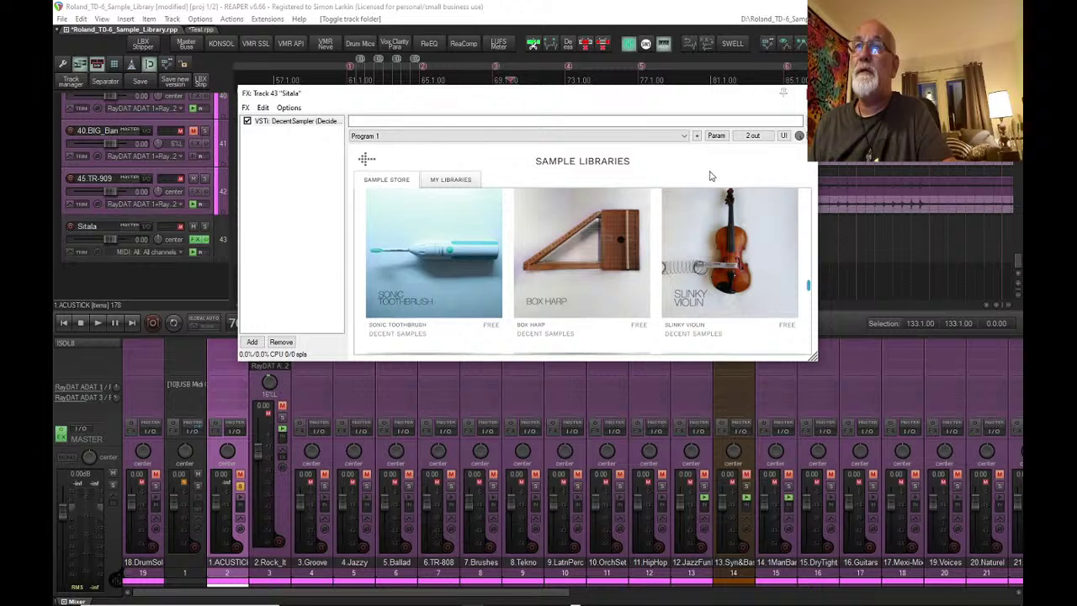
key("Escape")
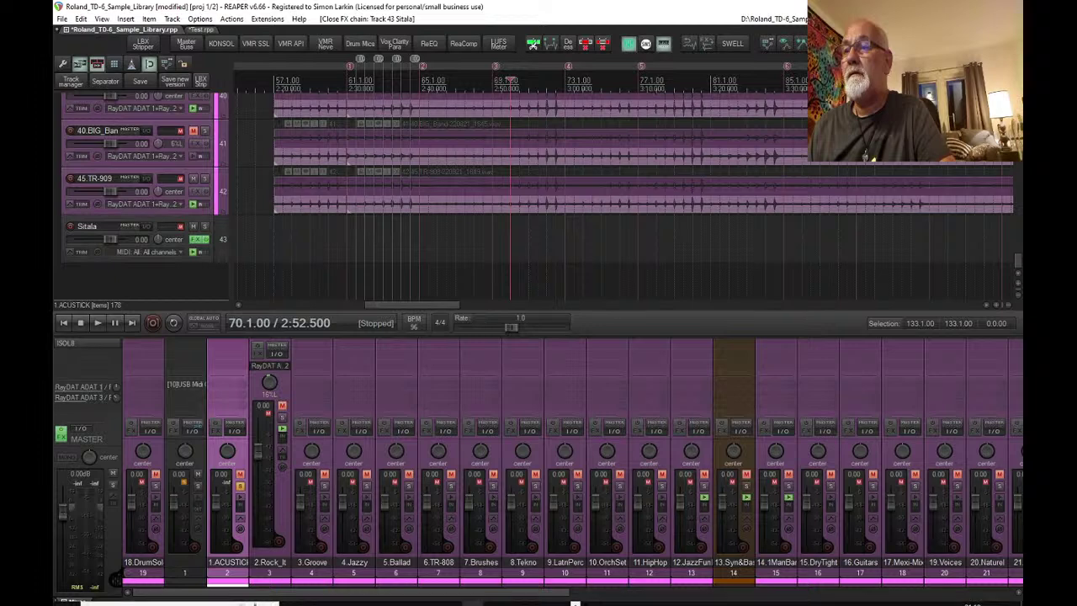
- Switch to Chrome, reopen the recently closed "Mom's 1974 Baby Grand" pianobook page from the history, and maximize the window
mouse_move(587, 600)
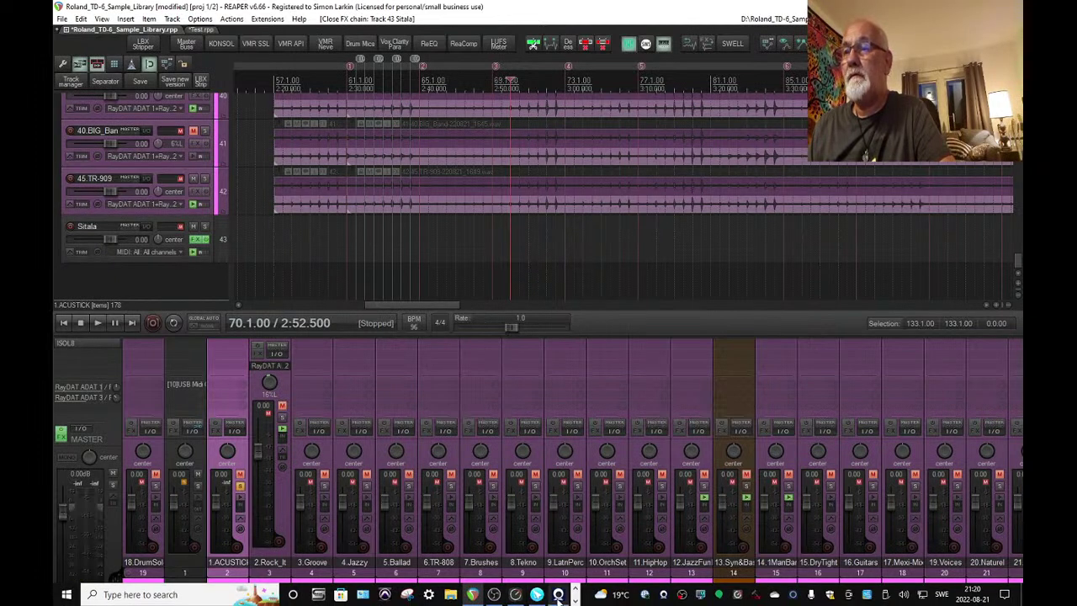
left_click(472, 594)
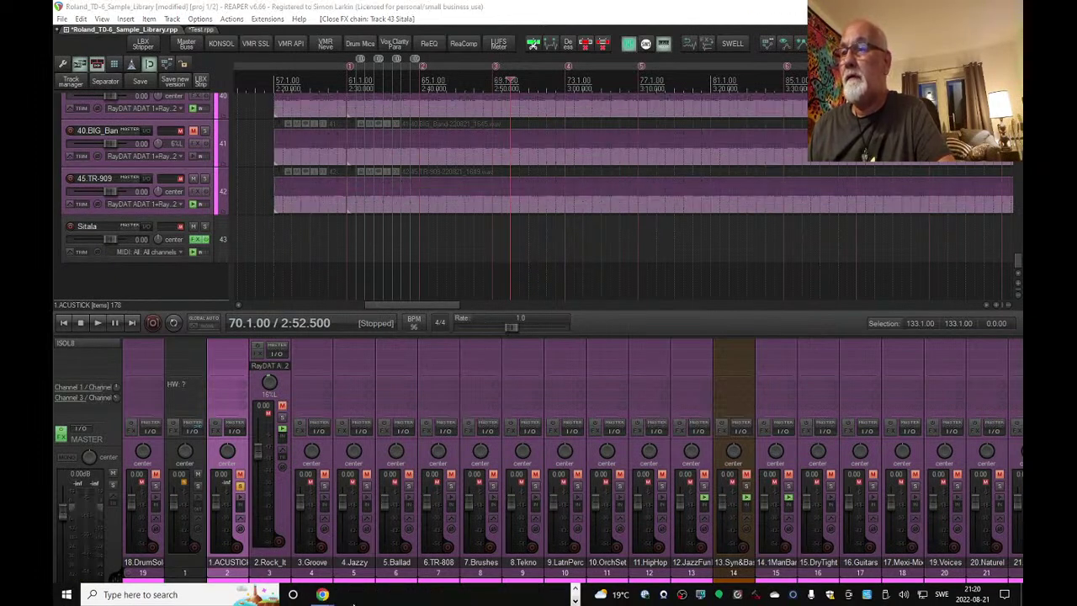
mouse_move(328, 594)
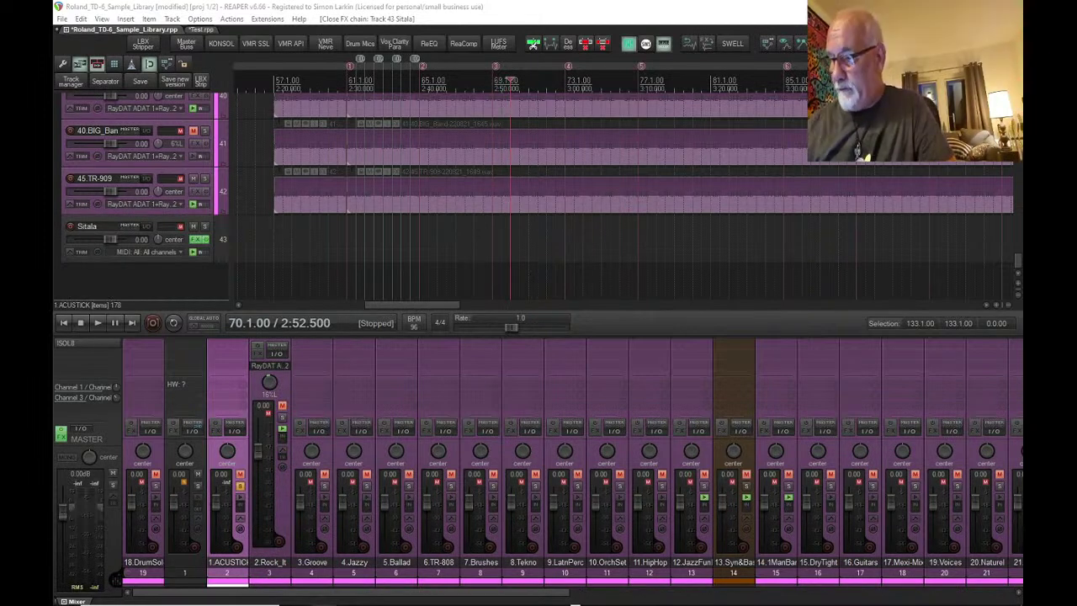
left_click(323, 596)
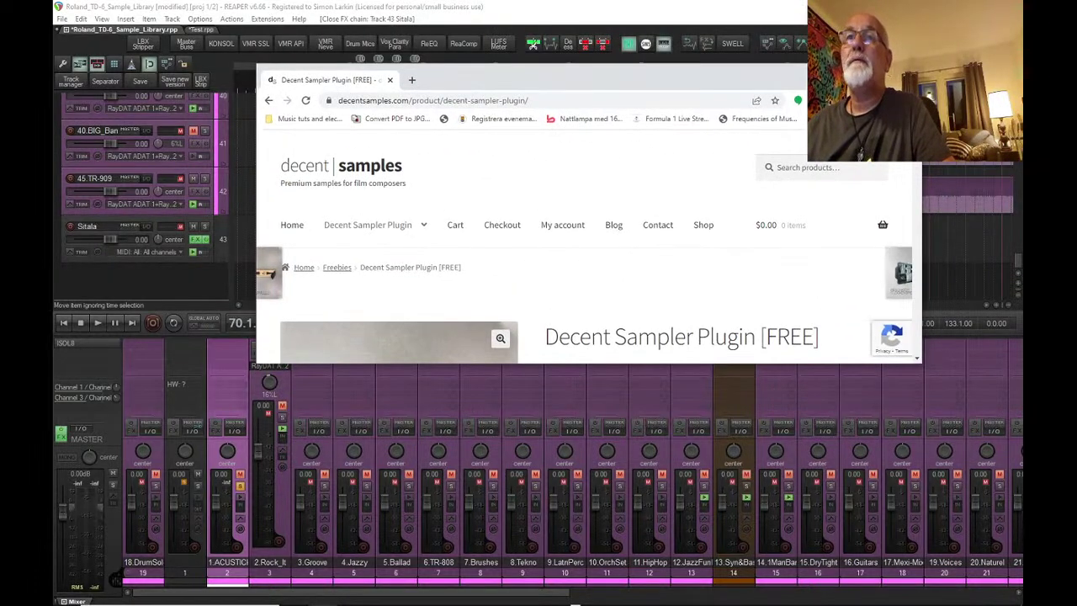
left_click(909, 100)
mouse_move(795, 164)
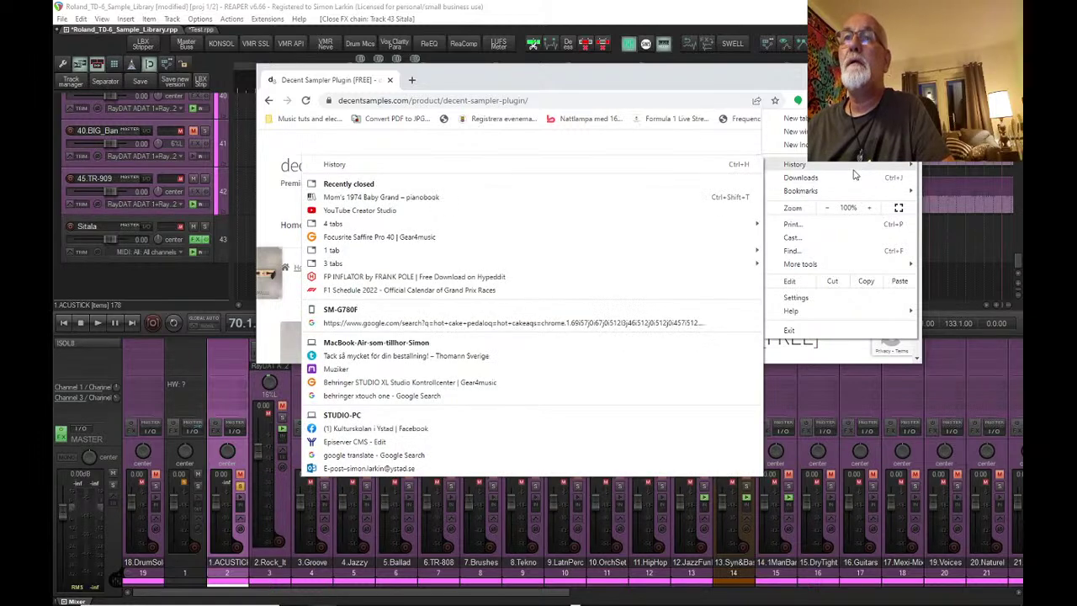
left_click(474, 200)
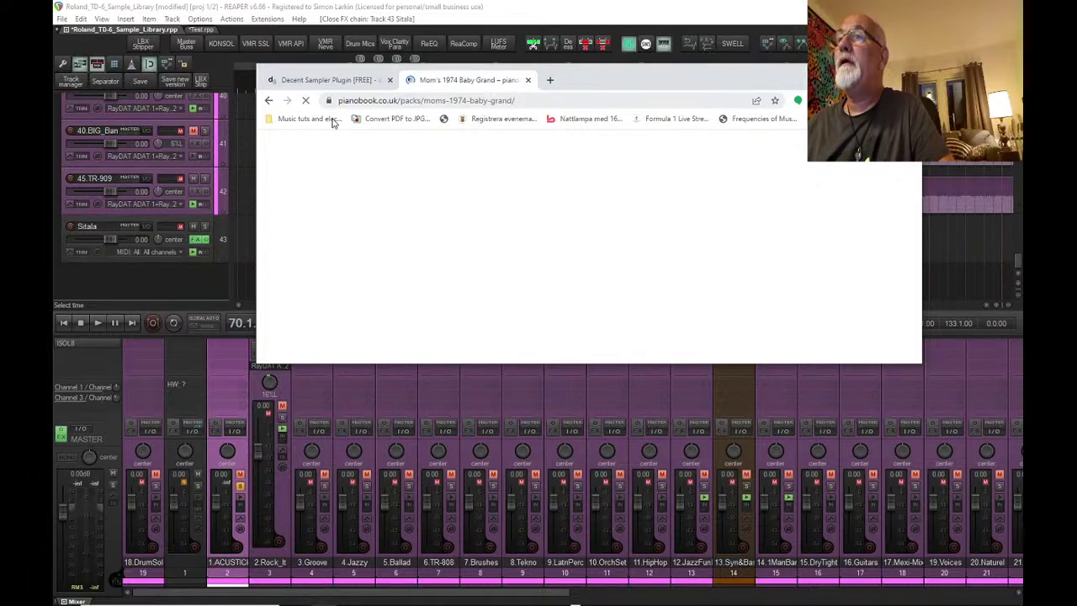
key("super+Up")
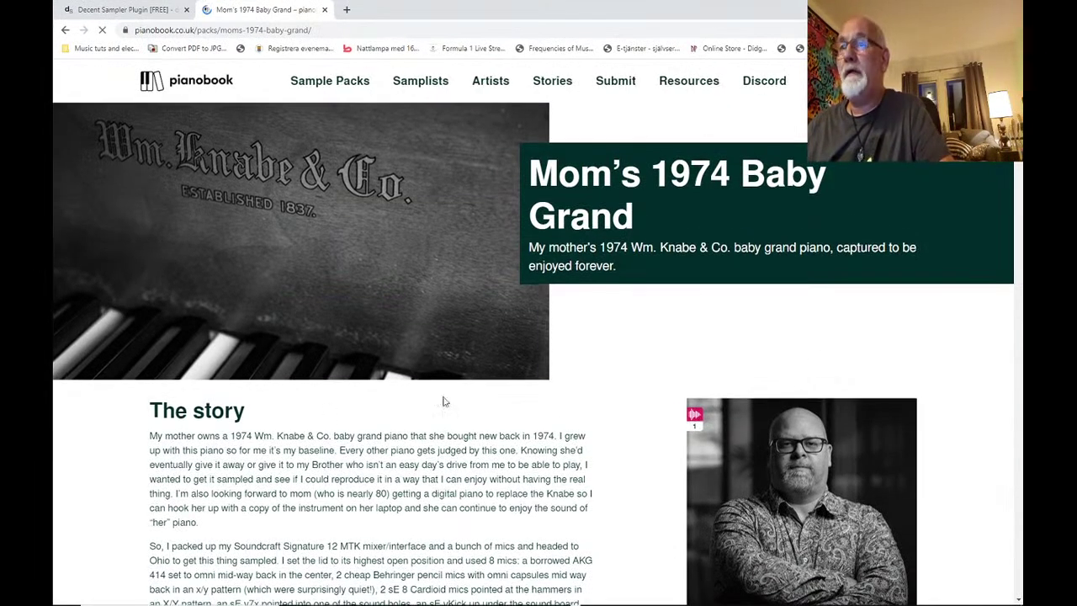
- Review the Mom's 1974 Baby Grand page, including its story, download formats, demos, interface and reviews
scroll(399, 433, "down", 10)
scroll(399, 432, "up", 6)
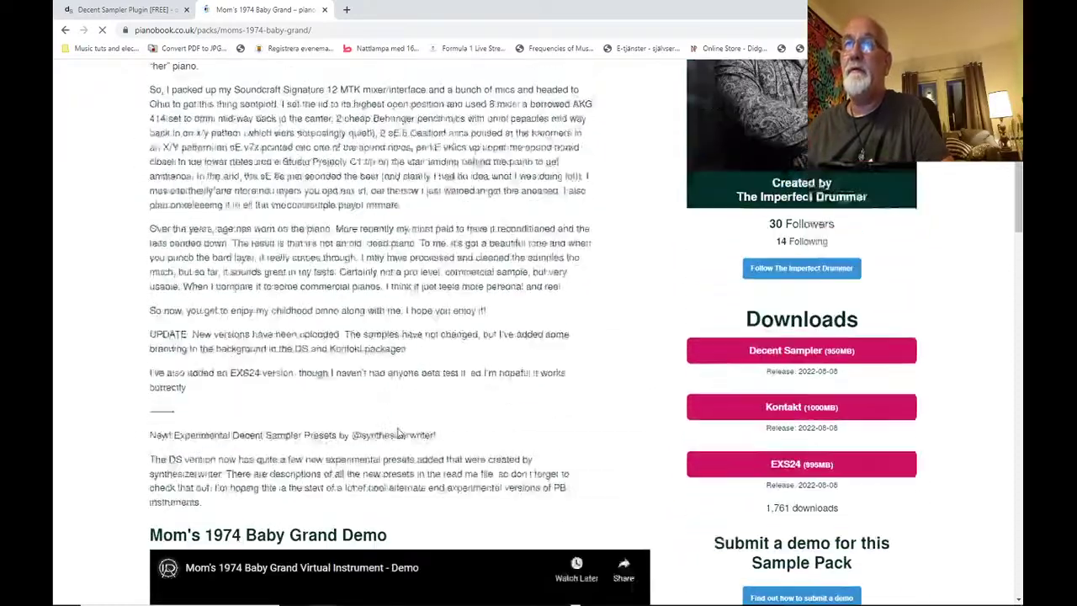
scroll(399, 430, "down", 3)
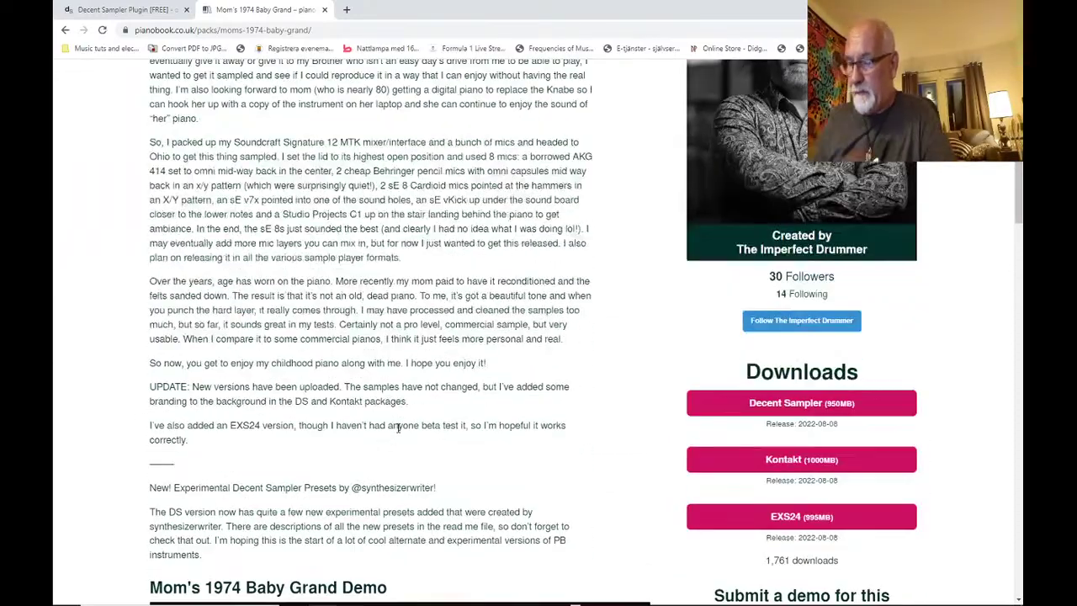
scroll(399, 428, "down", 5)
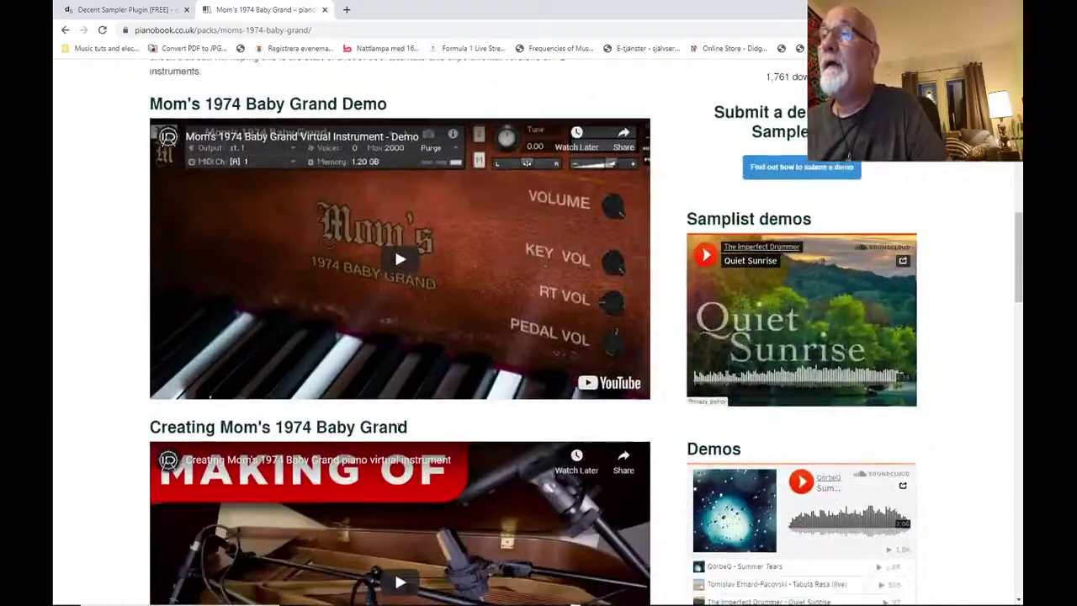
scroll(399, 431, "down", 8)
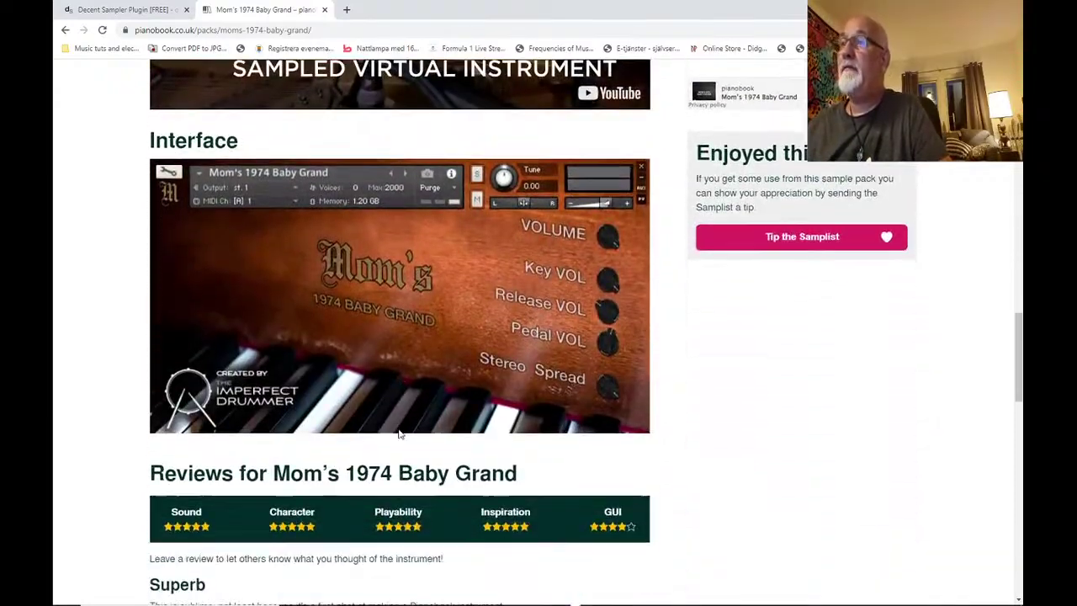
scroll(399, 431, "up", 20)
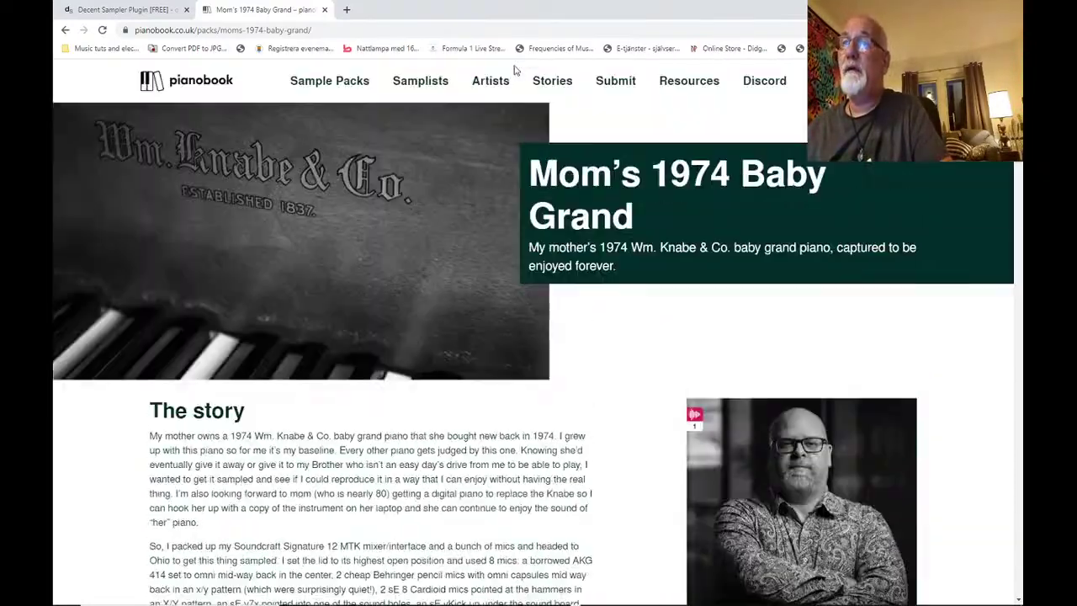
- Open pianobook's Pads & Synths sample packs and look through the latest entries and their sampler formats
mouse_move(353, 89)
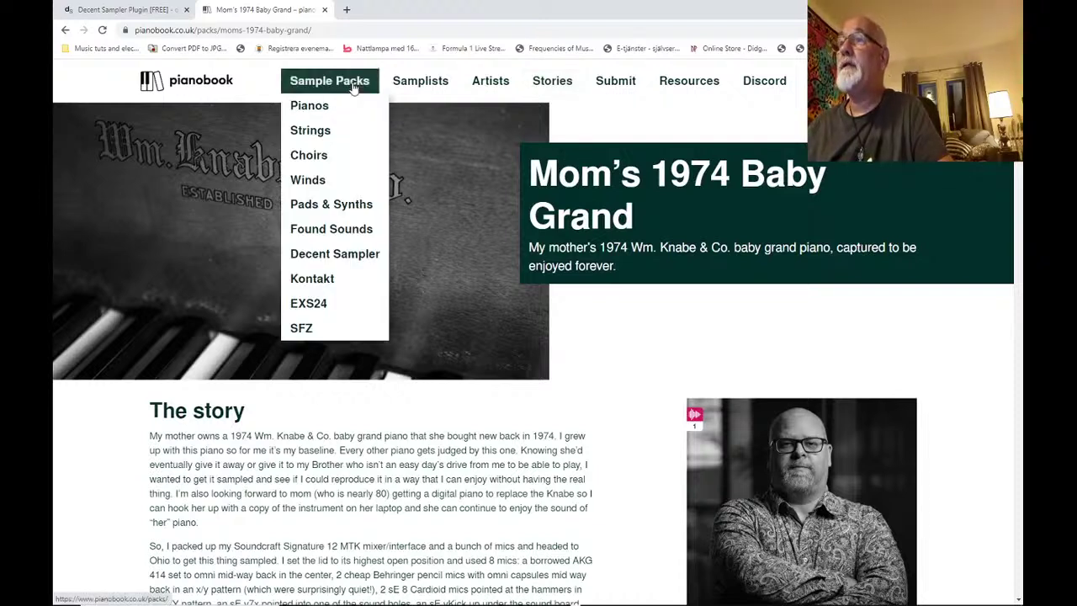
left_click(361, 207)
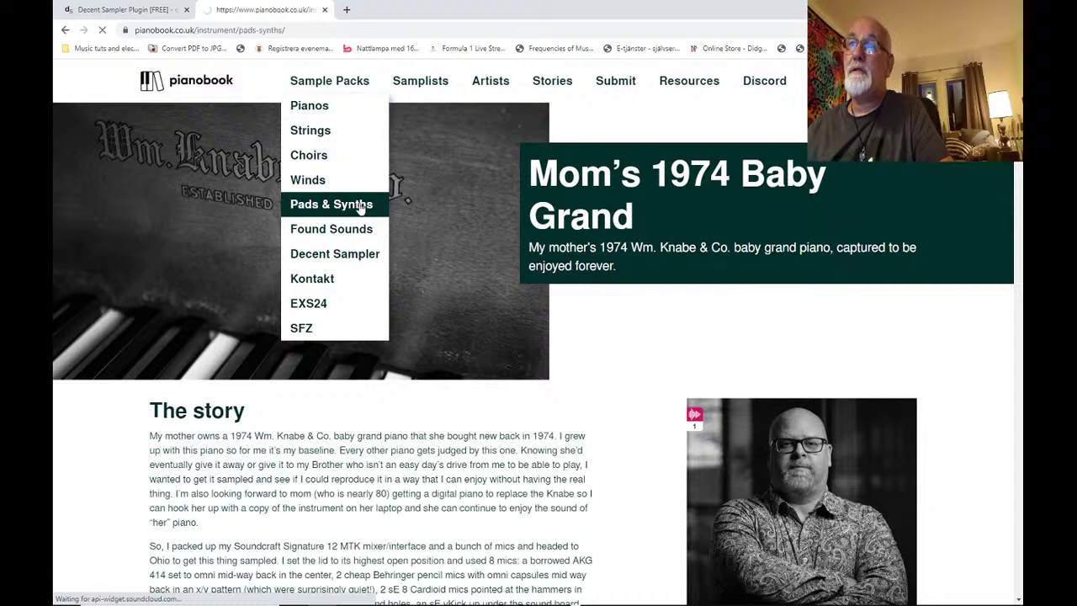
scroll(800, 312, "down", 3)
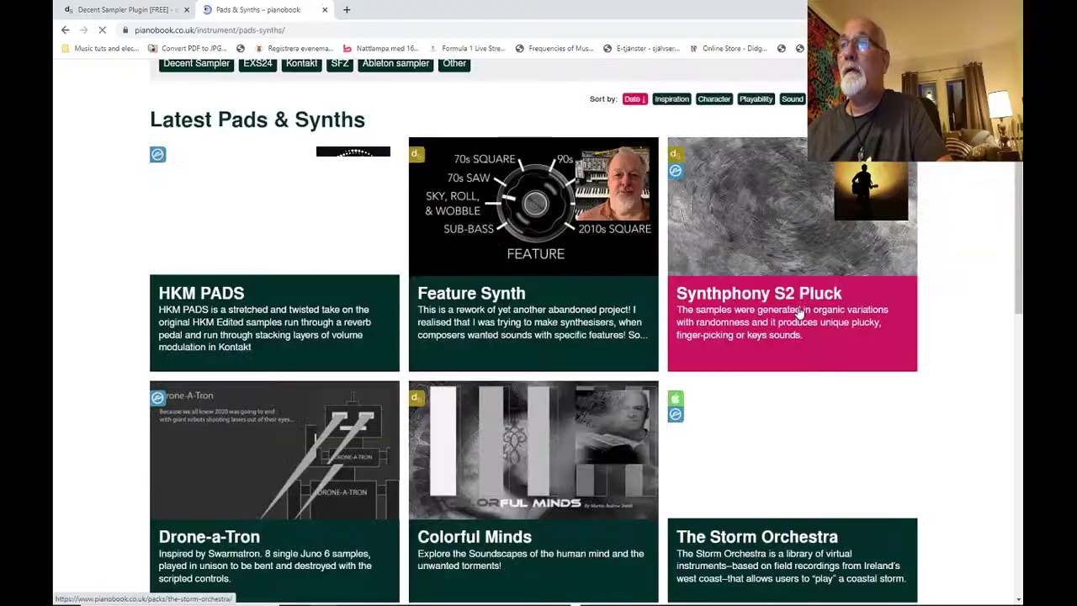
scroll(800, 313, "down", 5)
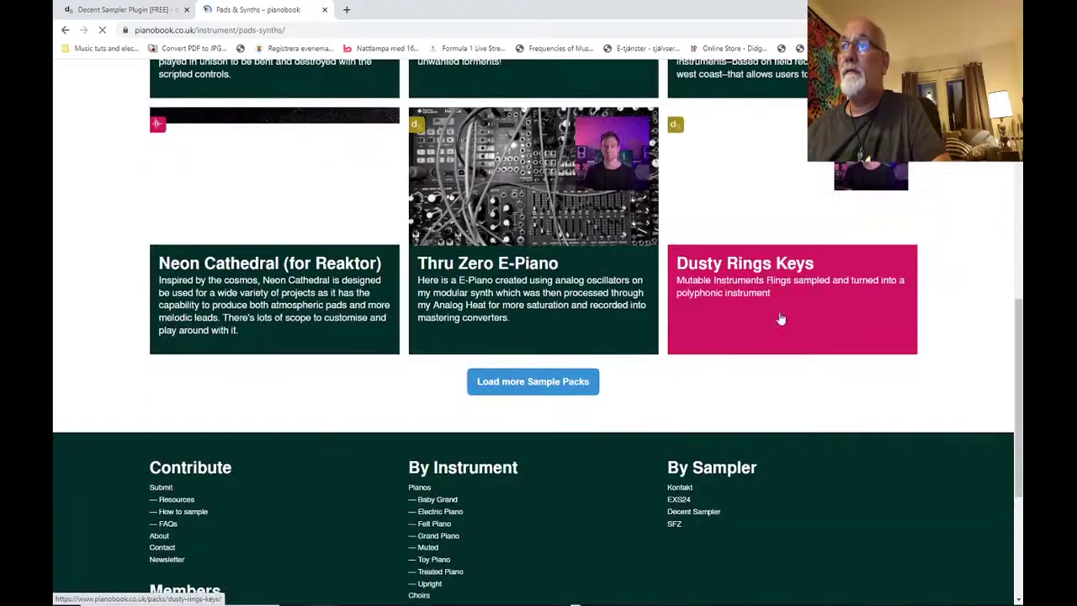
scroll(780, 317, "up", 6)
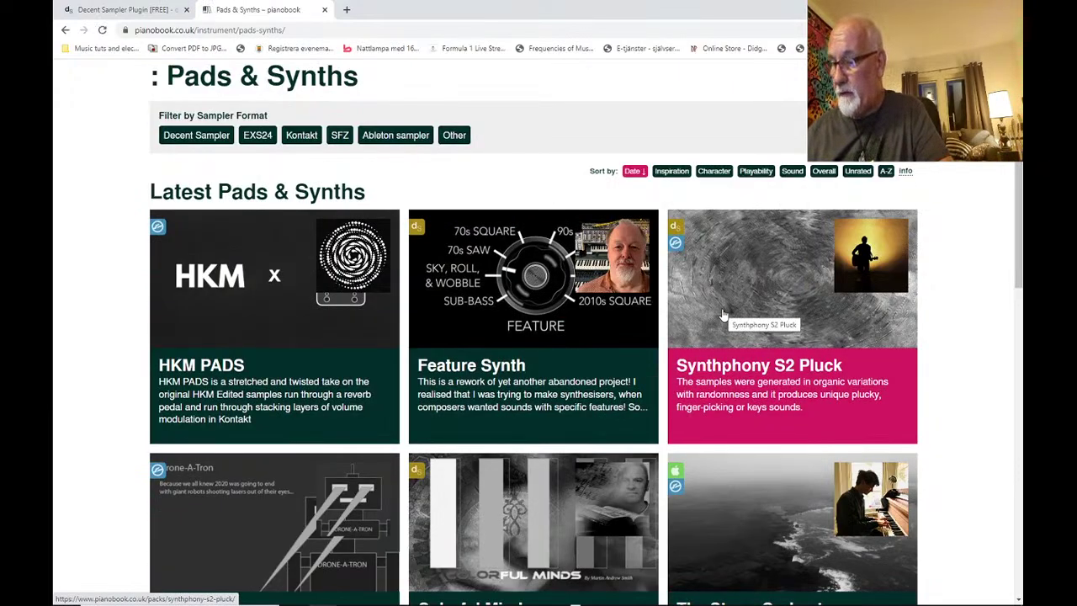
scroll(723, 315, "up", 1)
scroll(723, 315, "down", 3)
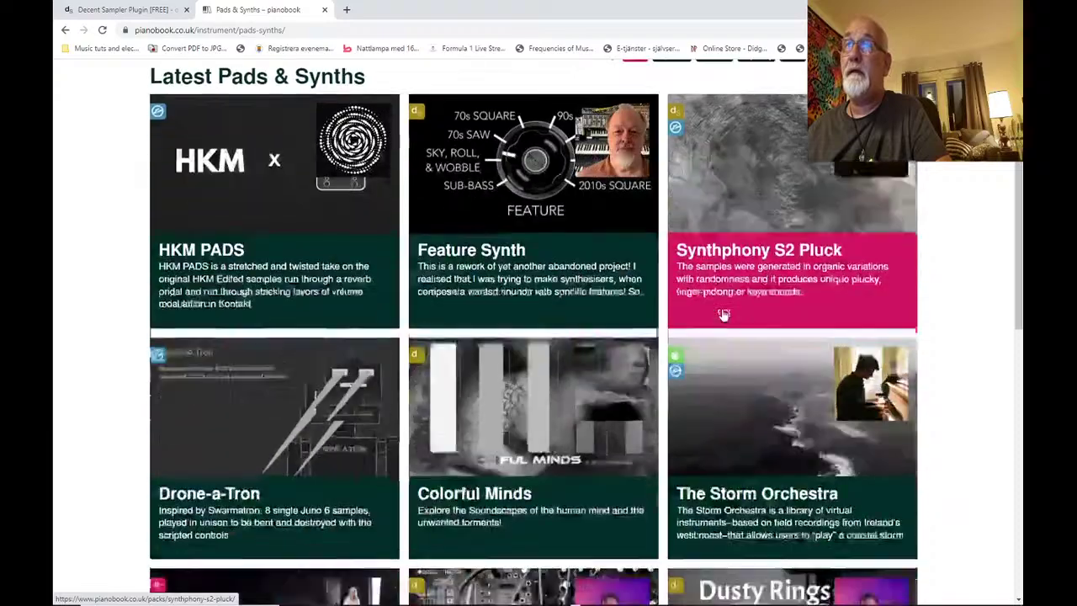
scroll(723, 315, "down", 2)
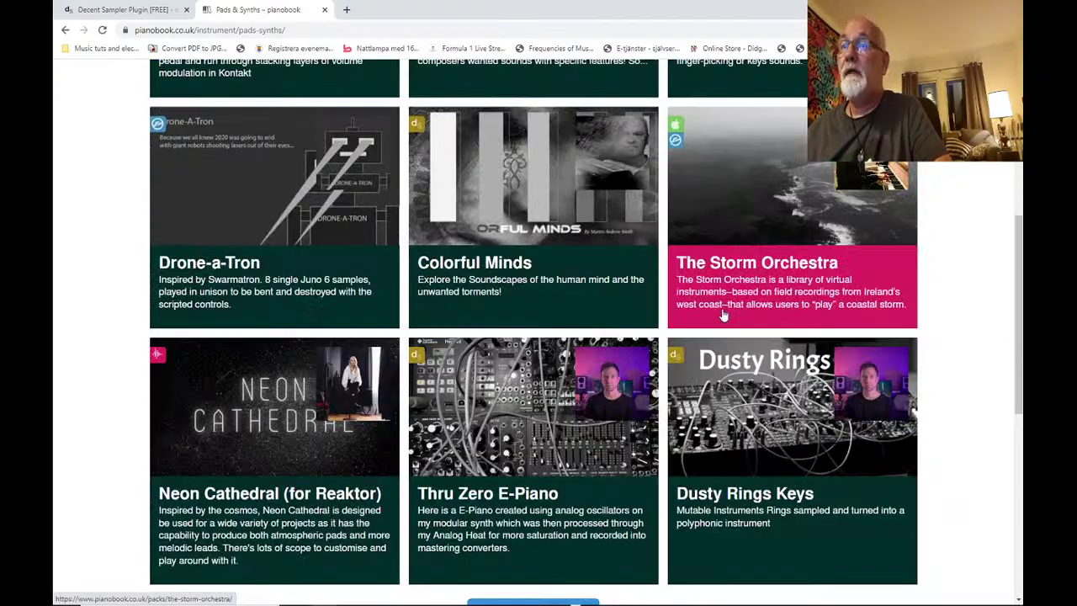
scroll(723, 315, "down", 2)
scroll(723, 314, "up", 7)
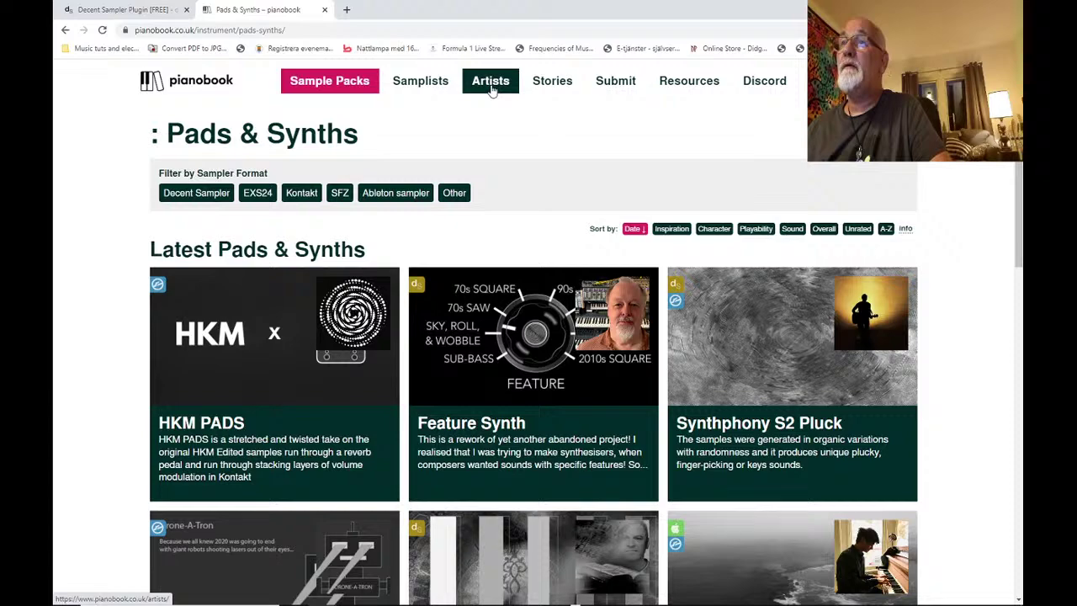
scroll(567, 366, "down", 4)
scroll(611, 276, "up", 3)
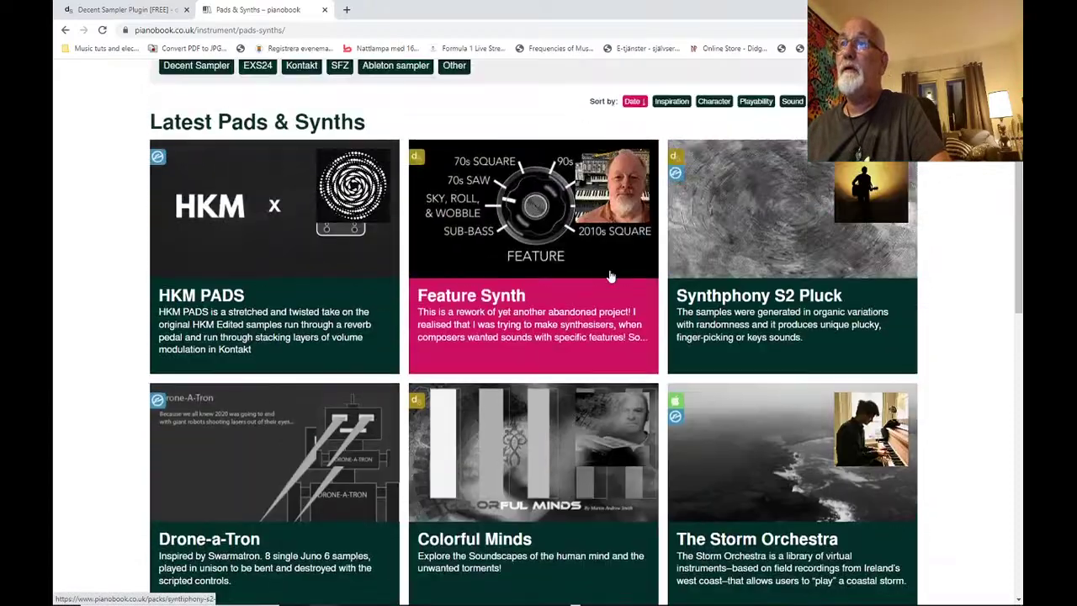
- Open the Feature Synth sample pack, review its description and Decent Sampler download, and follow its creator
left_click(635, 307)
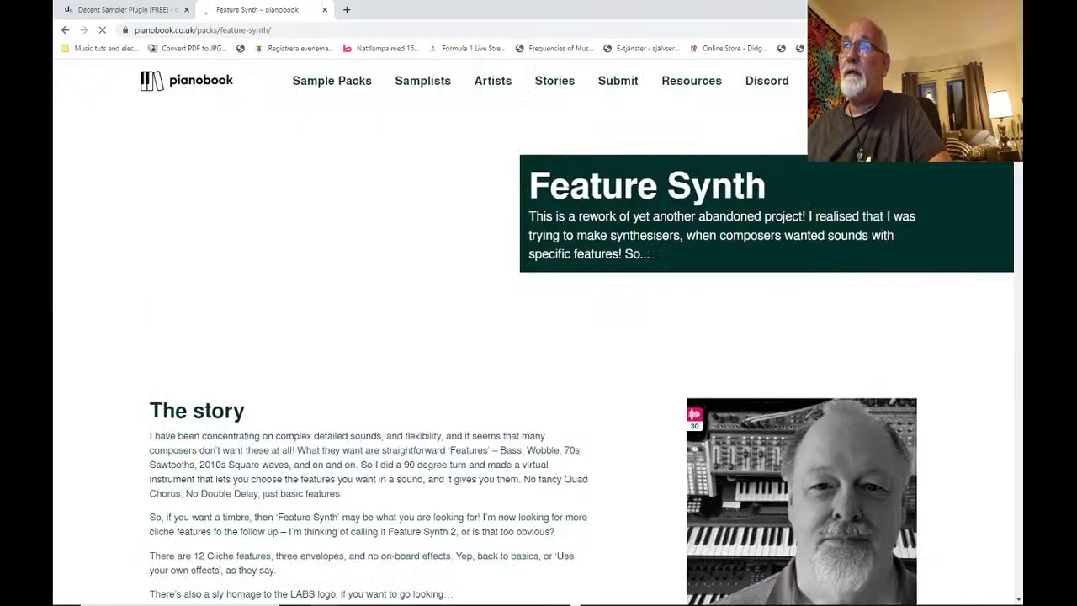
scroll(550, 439, "down", 3)
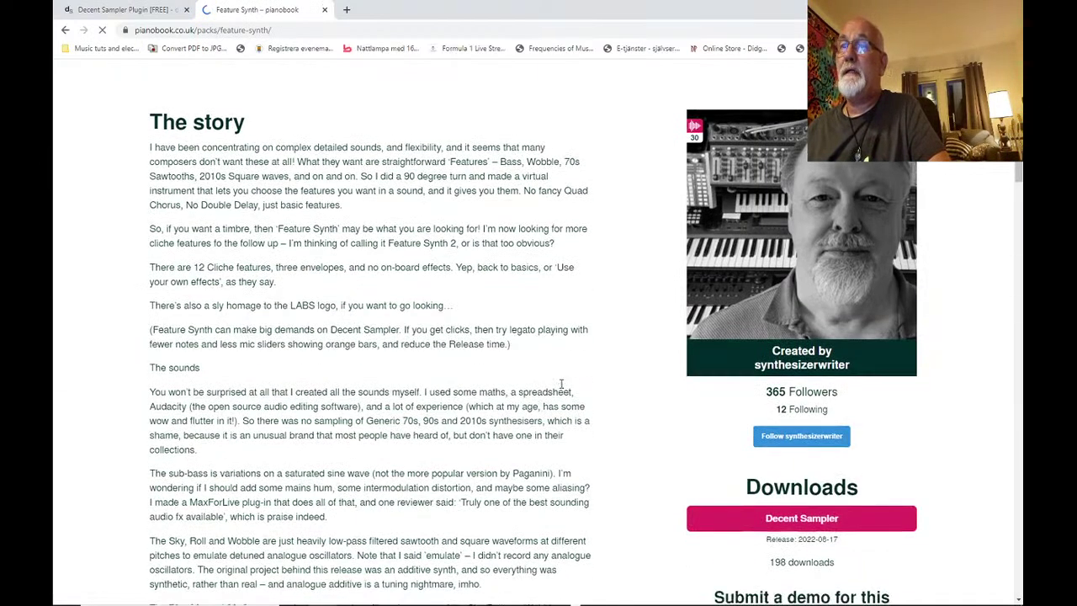
scroll(561, 384, "down", 2)
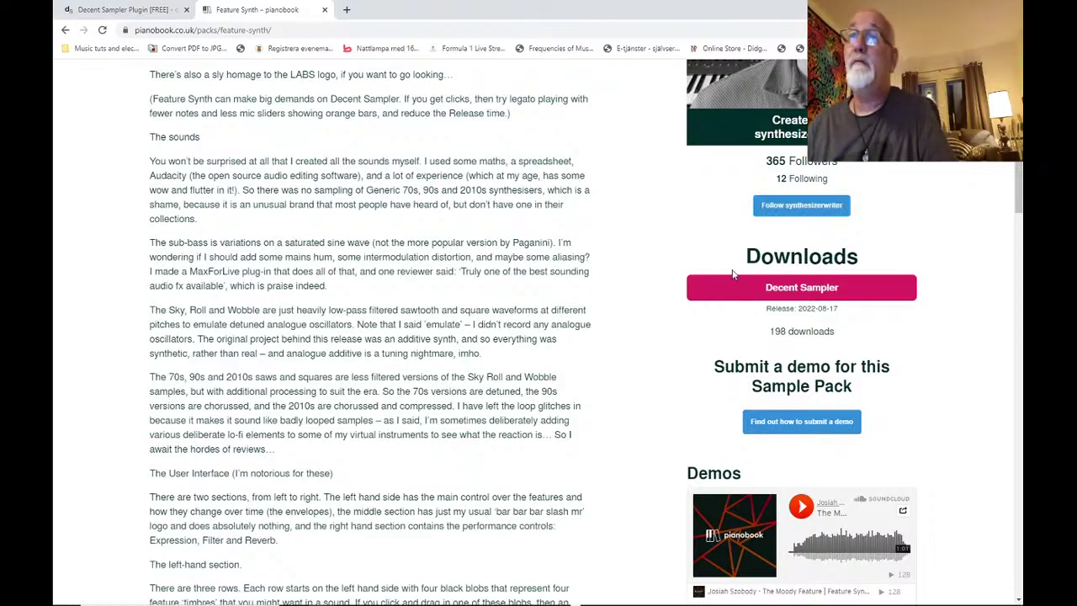
scroll(939, 190, "down", 3)
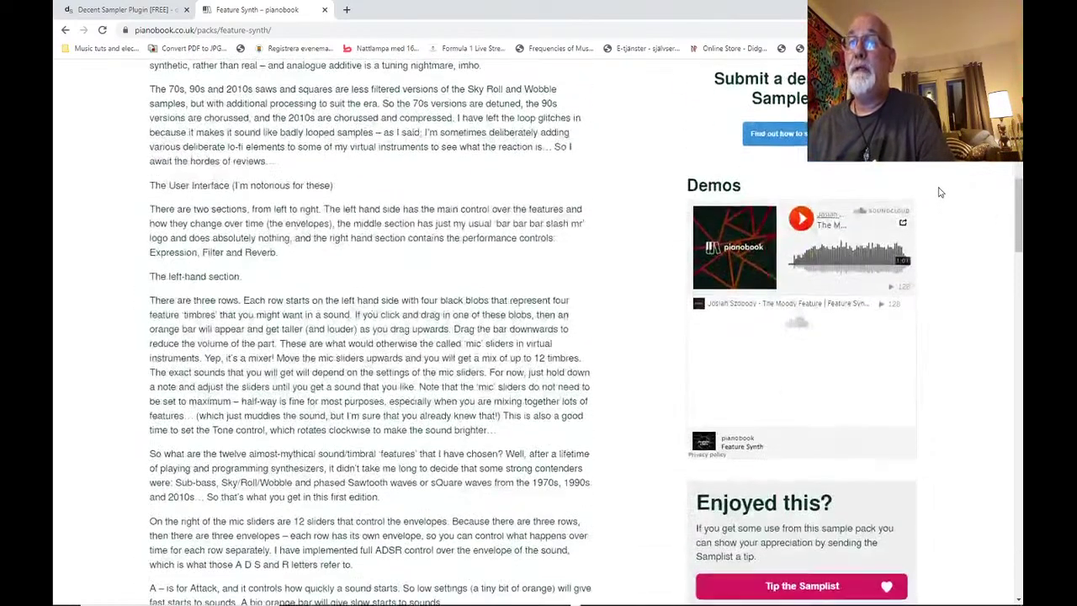
scroll(938, 188, "up", 5)
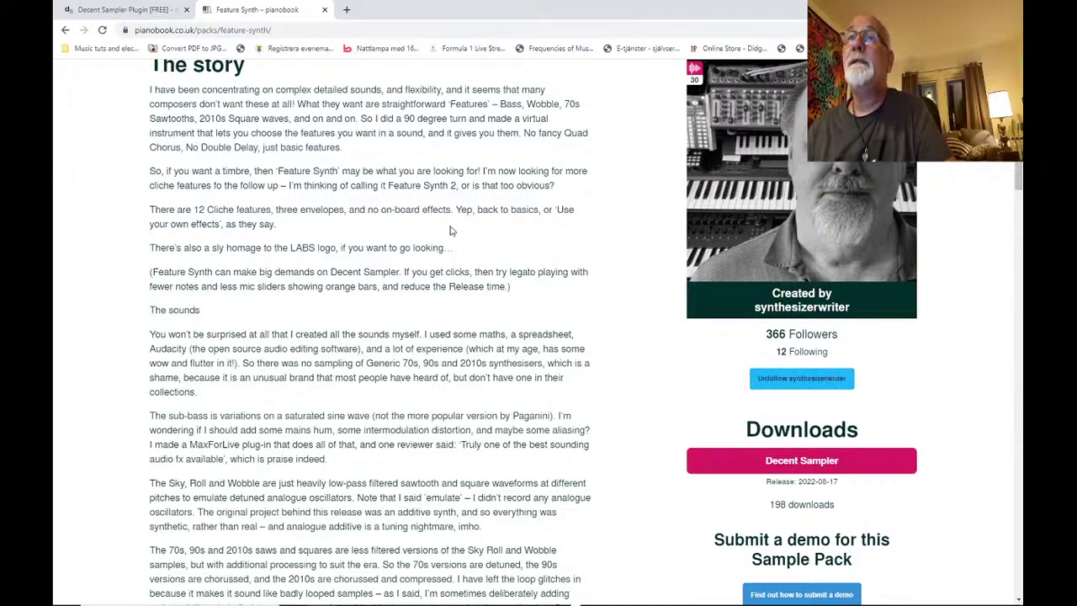
scroll(452, 232, "up", 4)
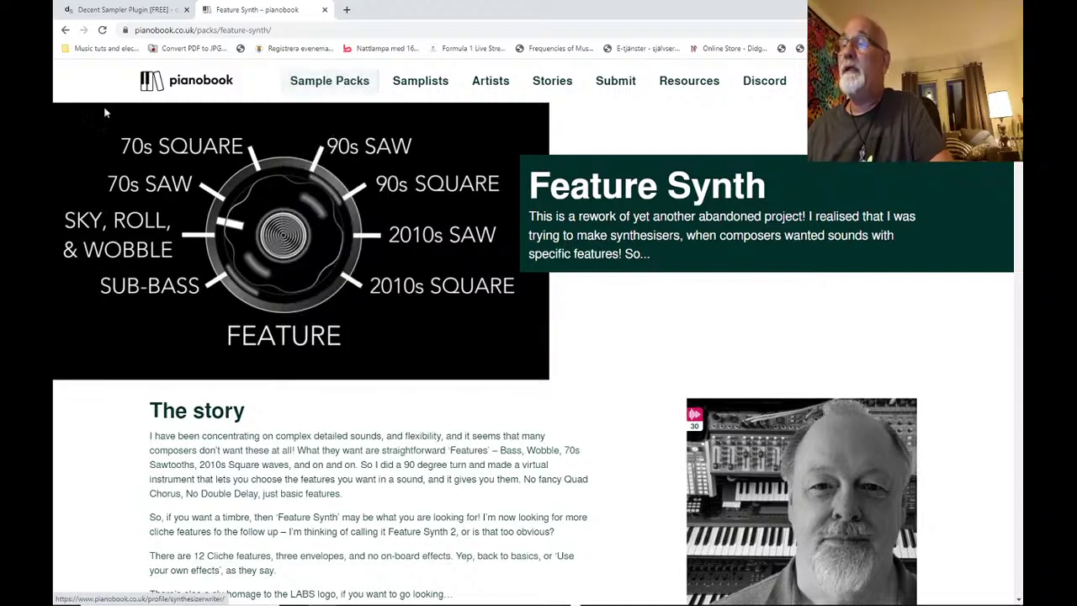
- Open pianobook's Strings sample packs and look through the latest instruments
mouse_move(326, 84)
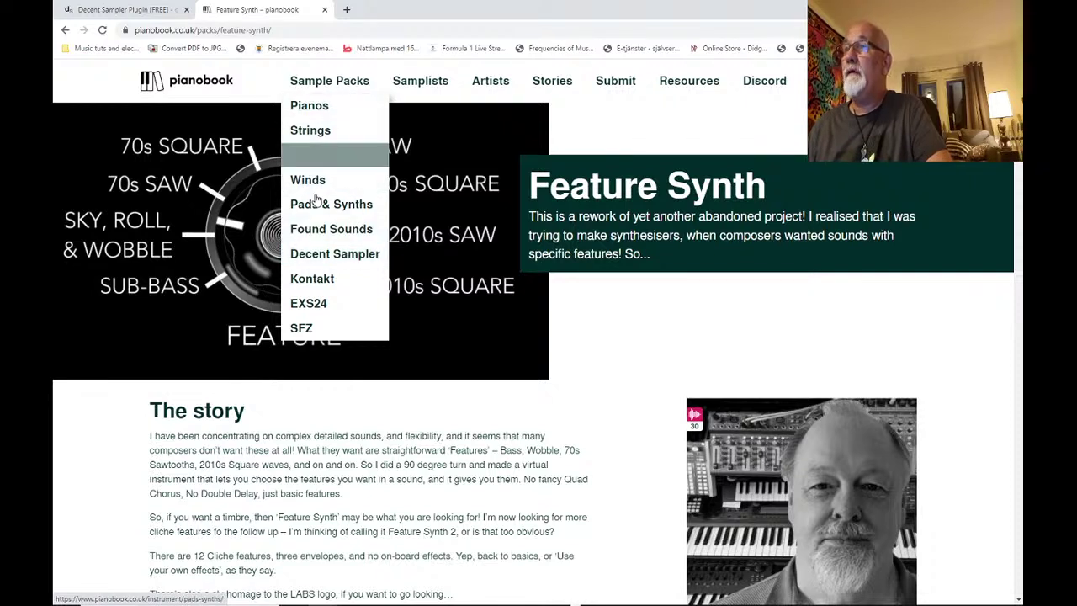
left_click(305, 84)
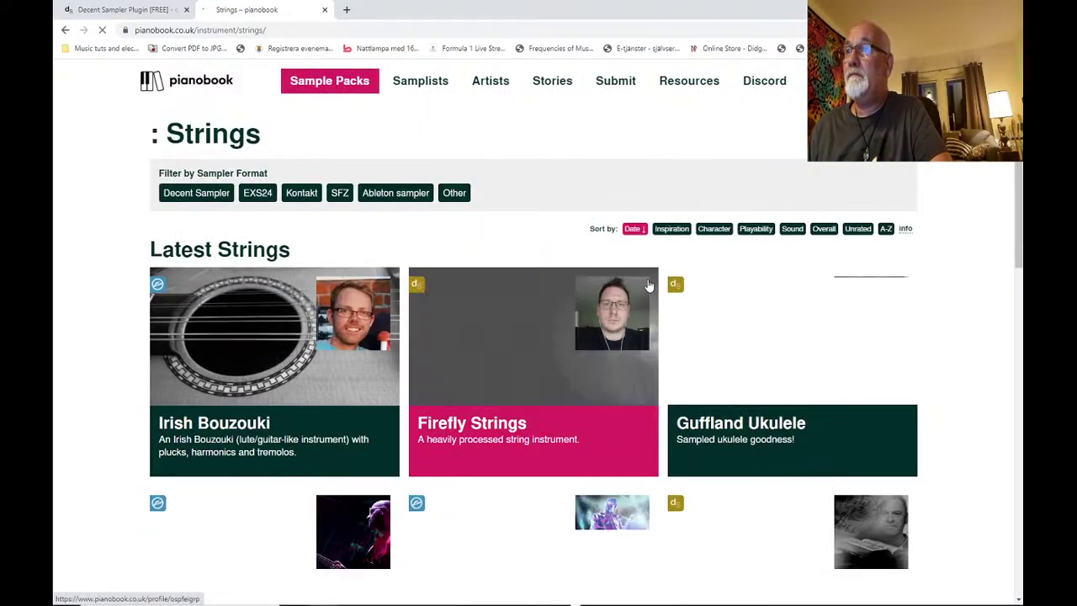
scroll(648, 285, "down", 2)
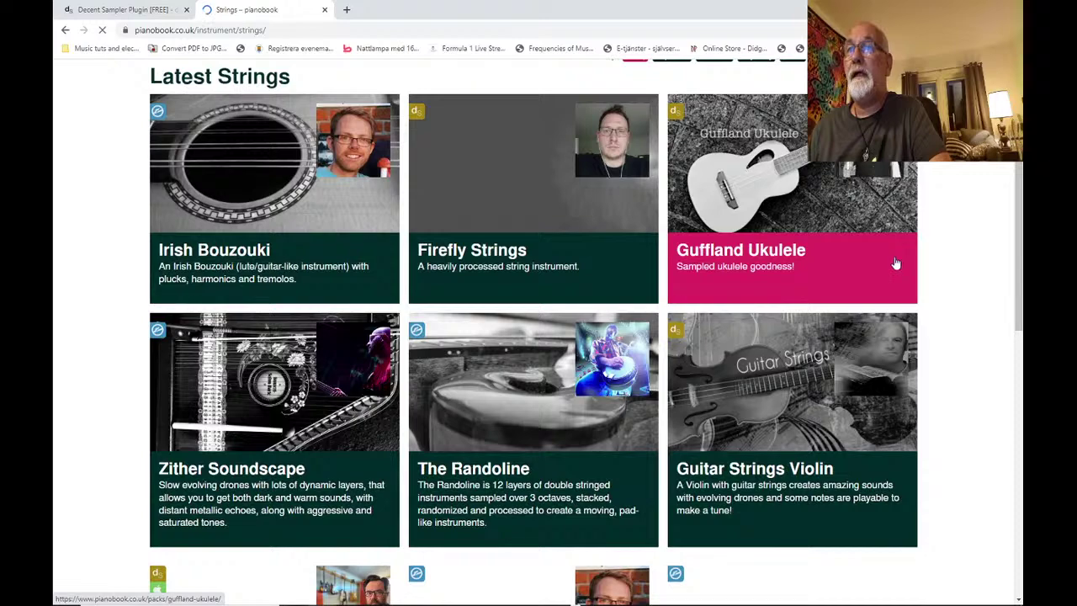
scroll(896, 261, "down", 2)
scroll(899, 269, "down", 2)
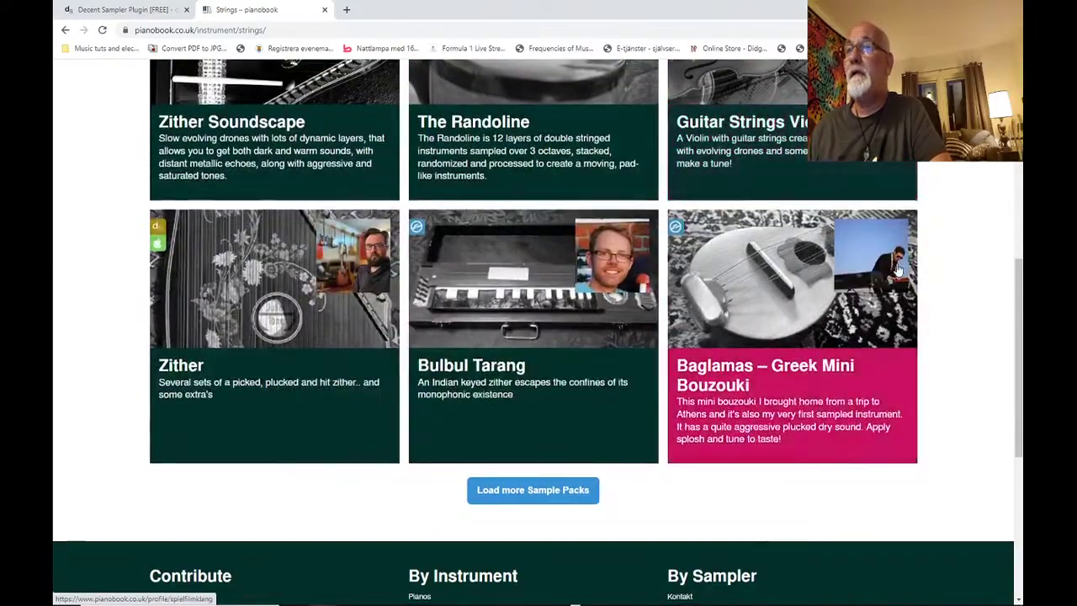
- Load more Strings sample packs, look through the added instruments and their sampler formats, and return to the start of the list
scroll(899, 269, "down", 2)
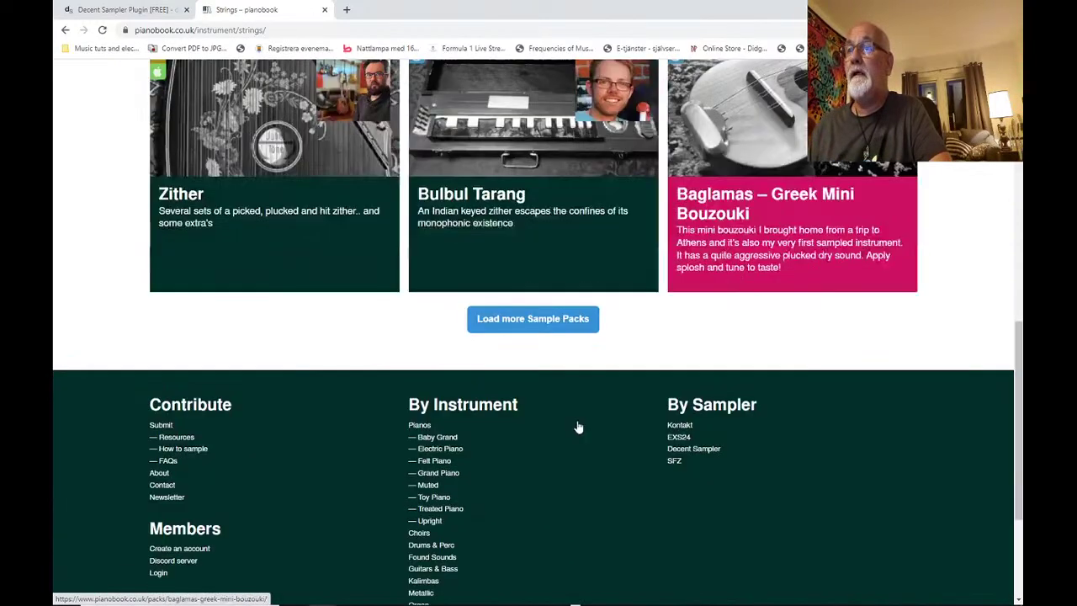
left_click(533, 319)
scroll(842, 281, "down", 1)
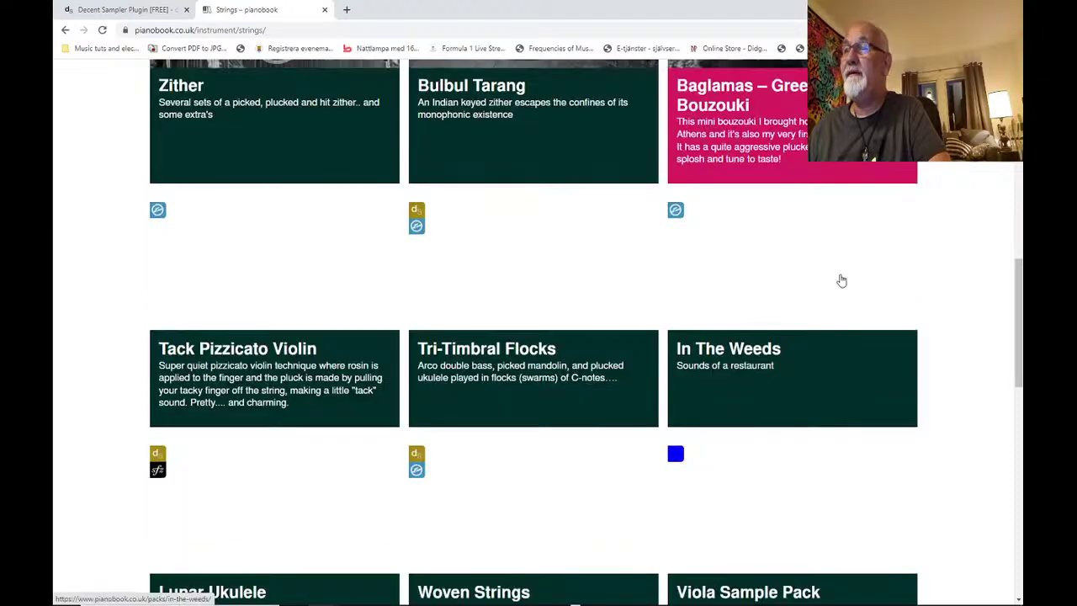
scroll(842, 281, "down", 1)
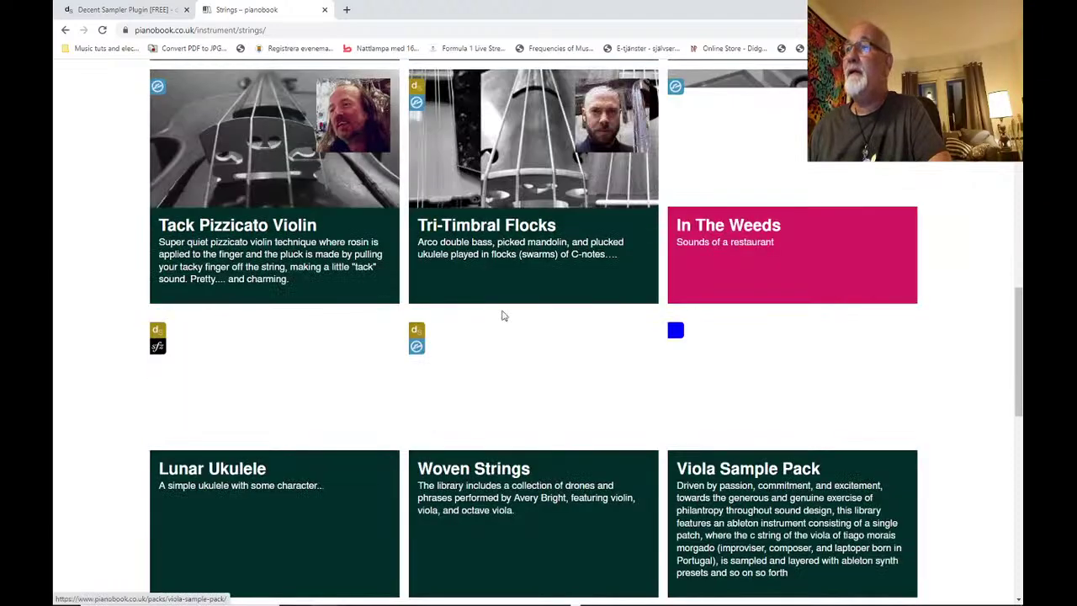
scroll(926, 174, "down", 2)
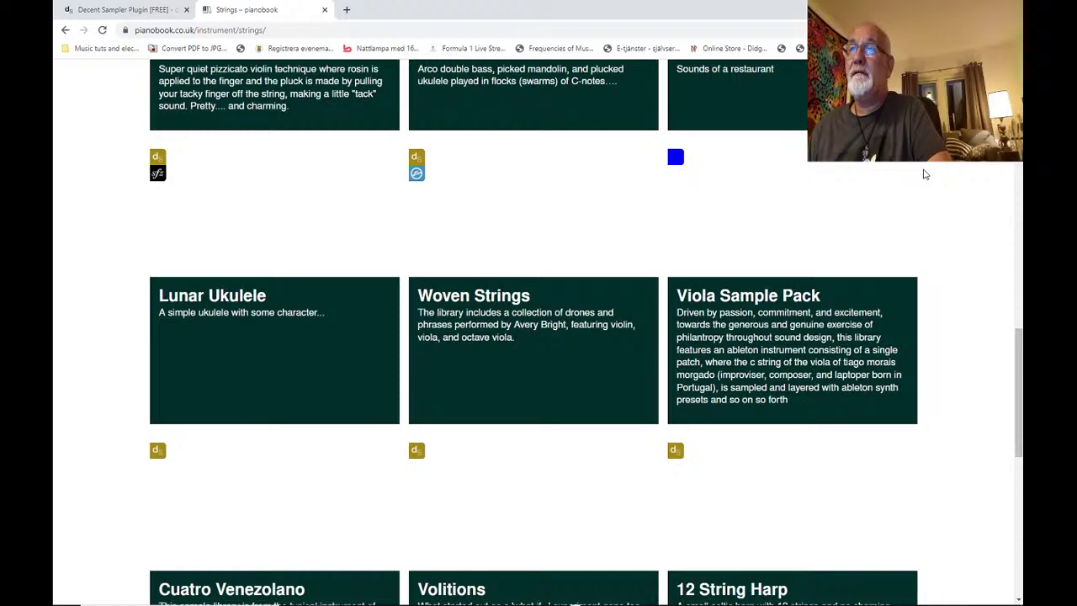
scroll(396, 264, "down", 2)
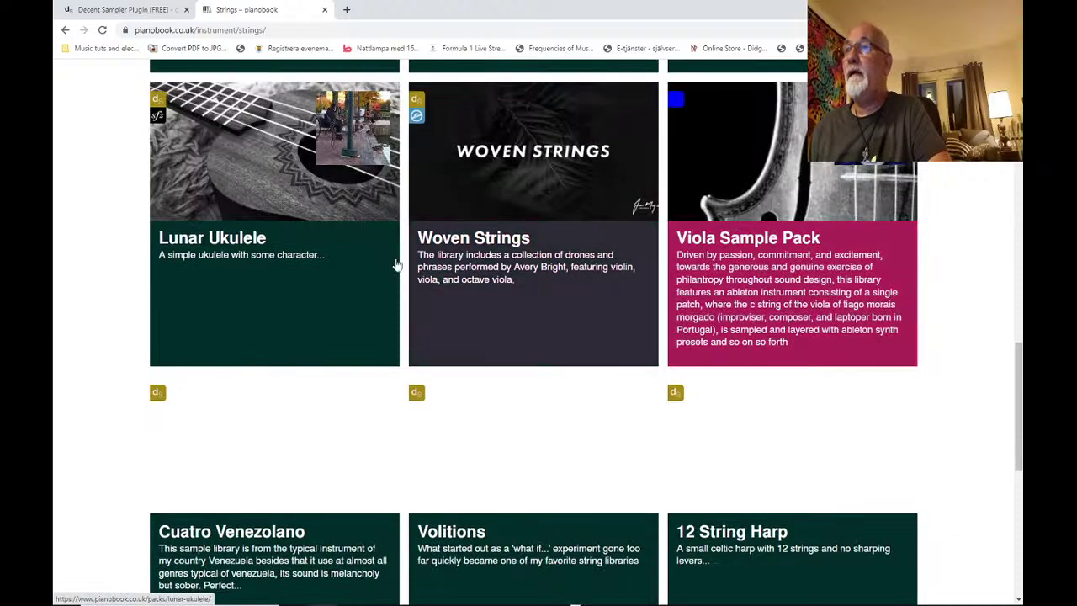
scroll(498, 402, "down", 1)
scroll(497, 402, "down", 1)
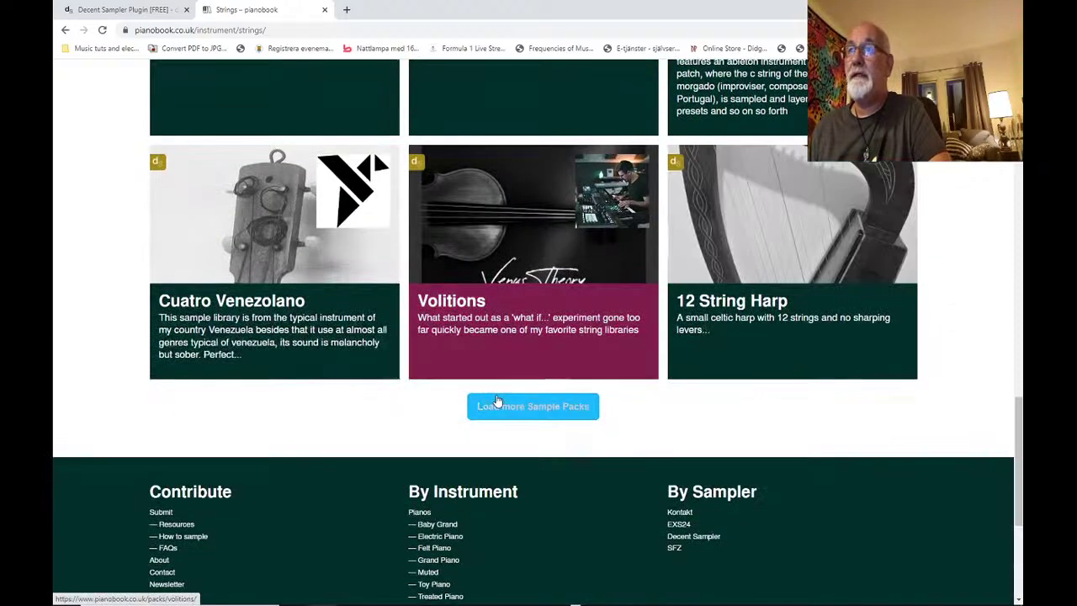
scroll(497, 402, "up", 3)
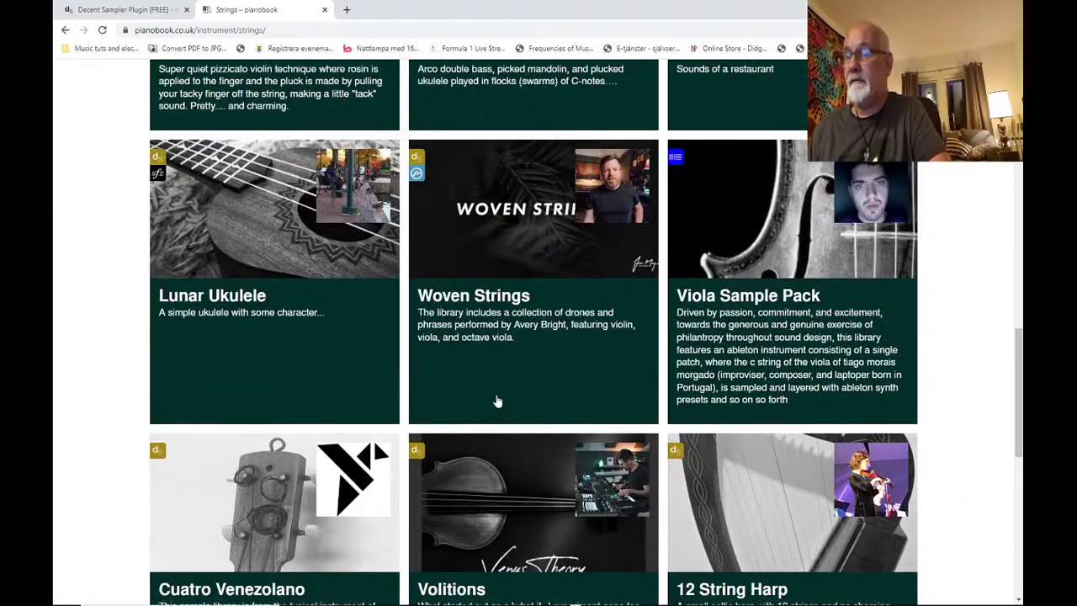
scroll(497, 402, "up", 3)
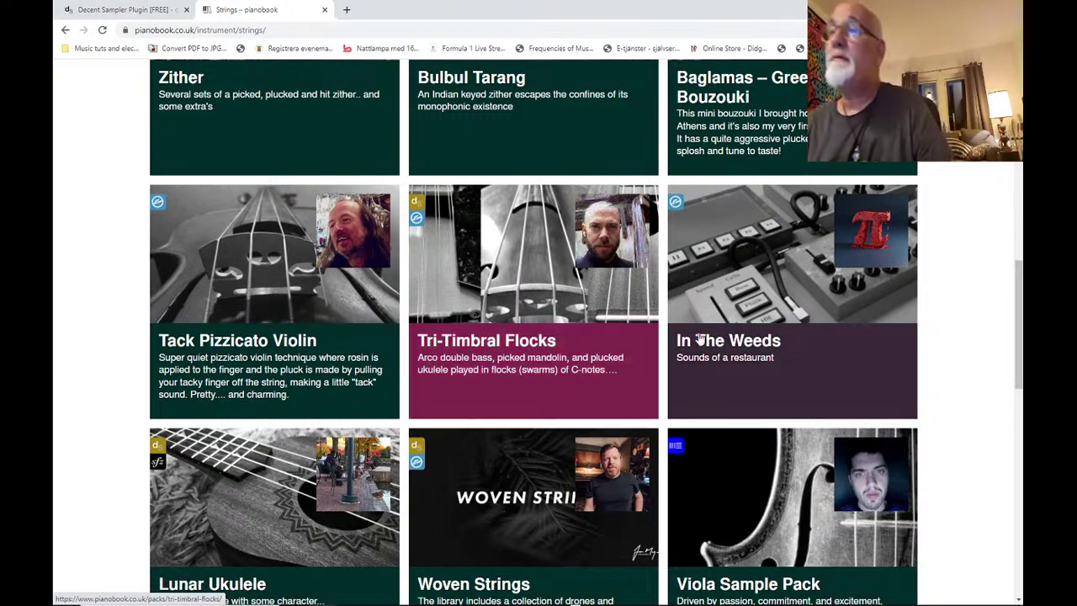
scroll(743, 290, "up", 3)
scroll(743, 290, "up", 5)
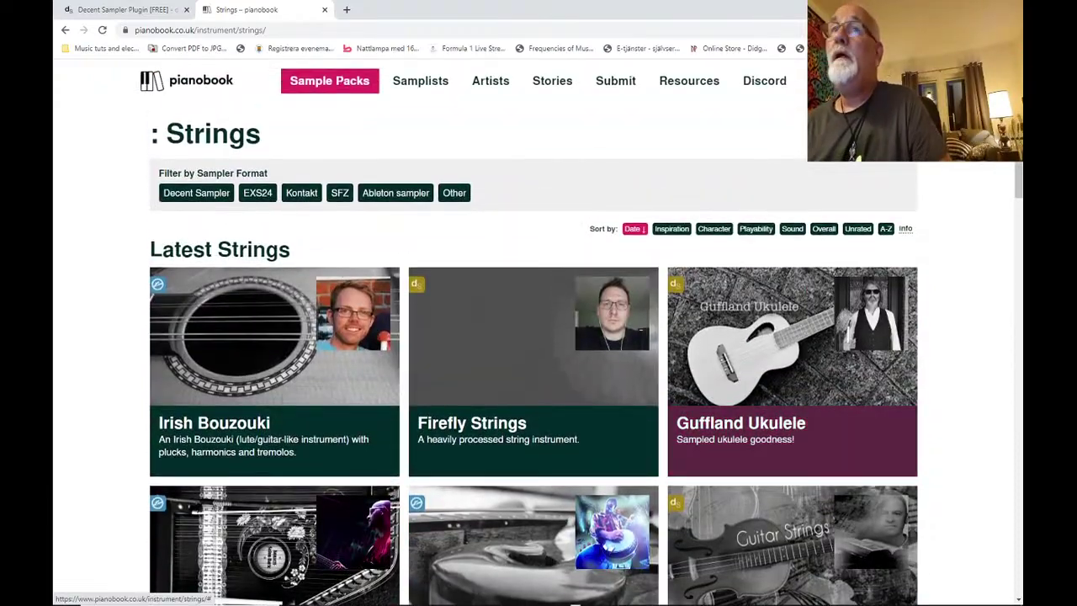
- Close the pianobook Strings page, open a new tab, and restore the page from the recently closed history
mouse_move(855, 158)
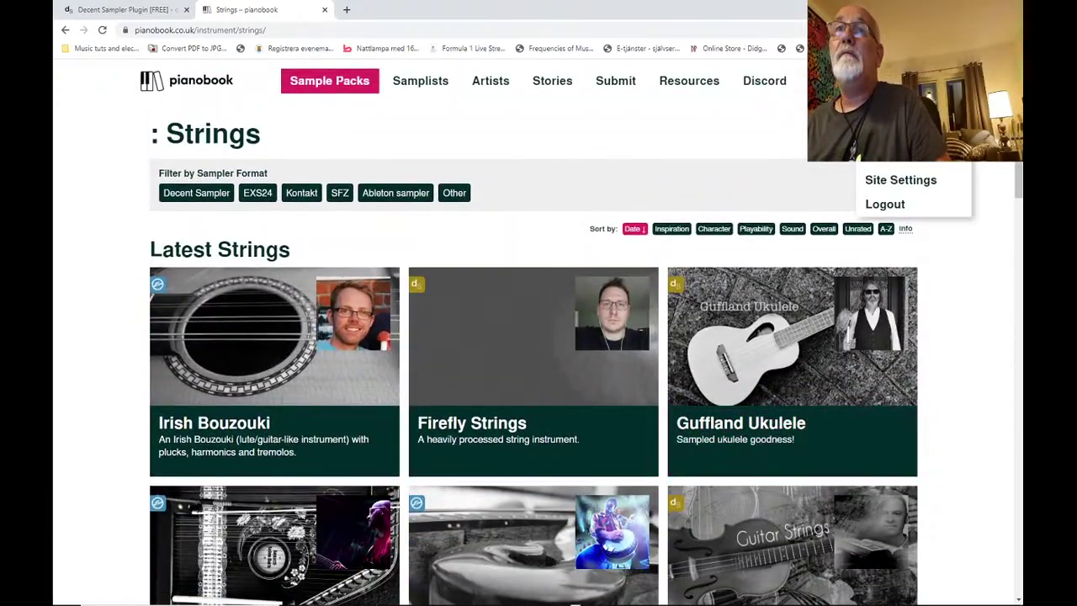
left_click(325, 10)
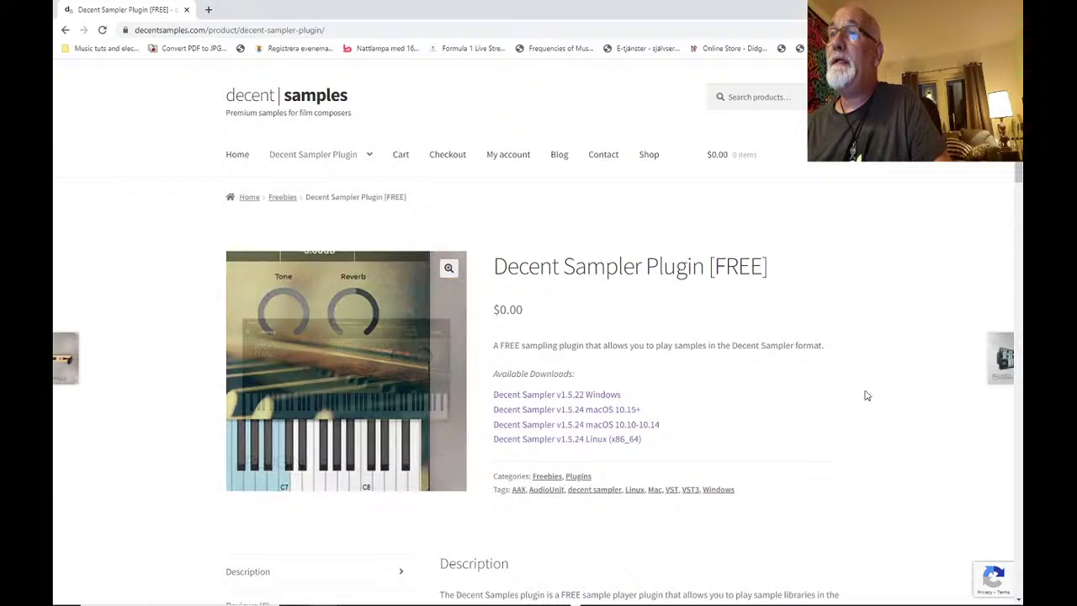
left_click(210, 9)
left_click(1013, 30)
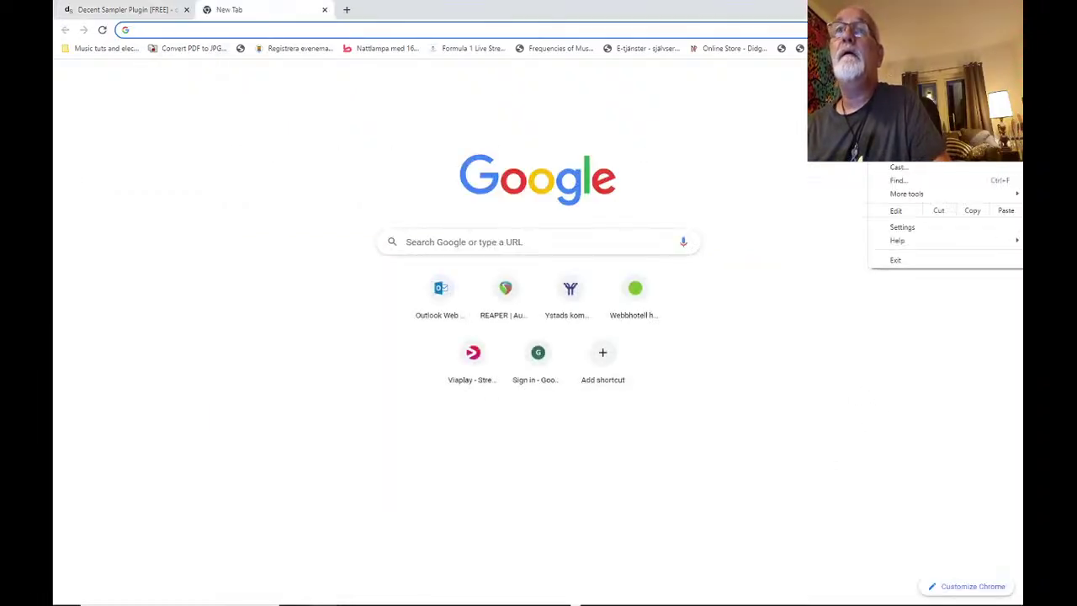
mouse_move(901, 93)
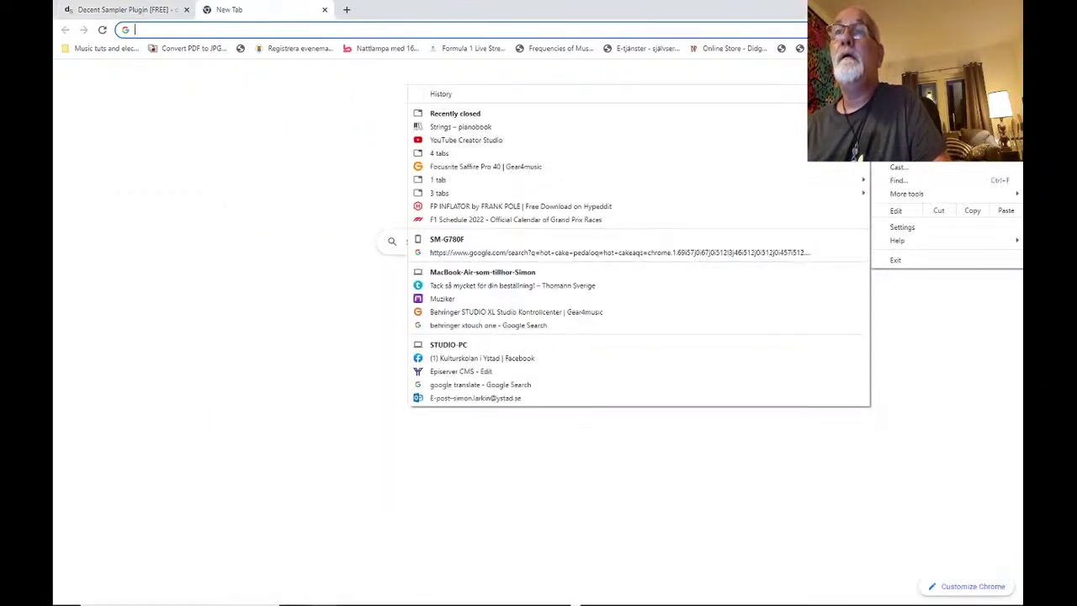
left_click(542, 128)
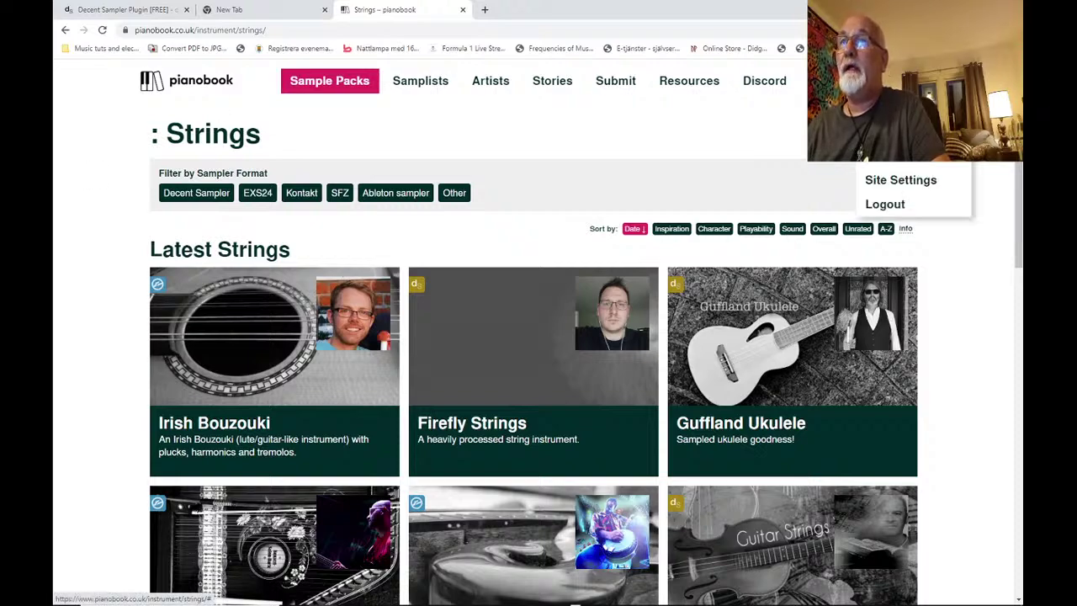
- Browse the latest Strings sample packs in the restored page, from Irish Bouzouki to Baglamas – Greek Mini Bouzouki
scroll(595, 393, "down", 1)
scroll(595, 393, "down", 4)
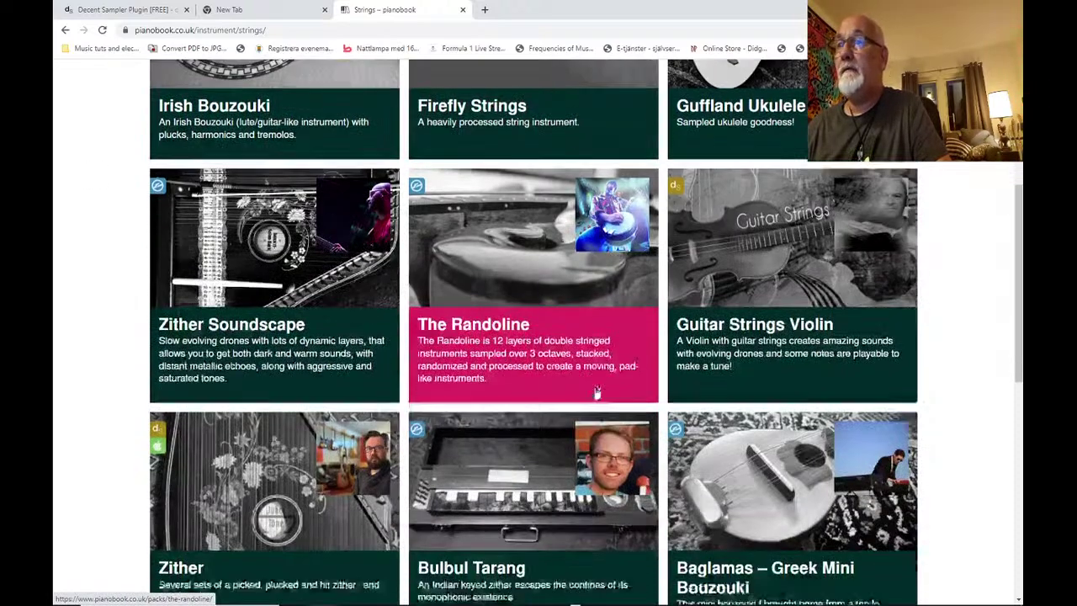
scroll(601, 404, "down", 5)
scroll(603, 406, "up", 10)
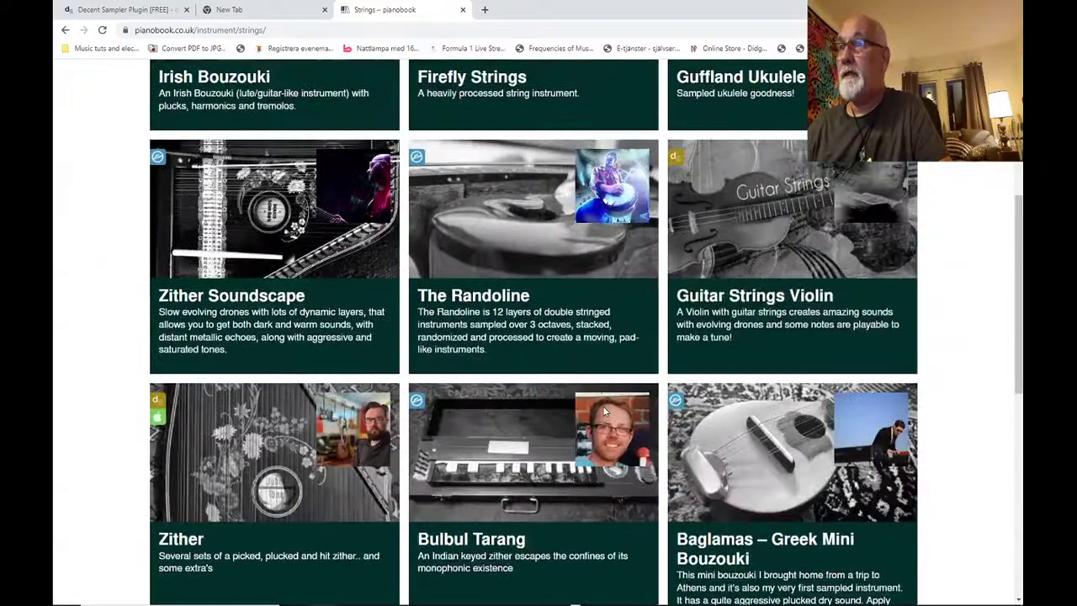